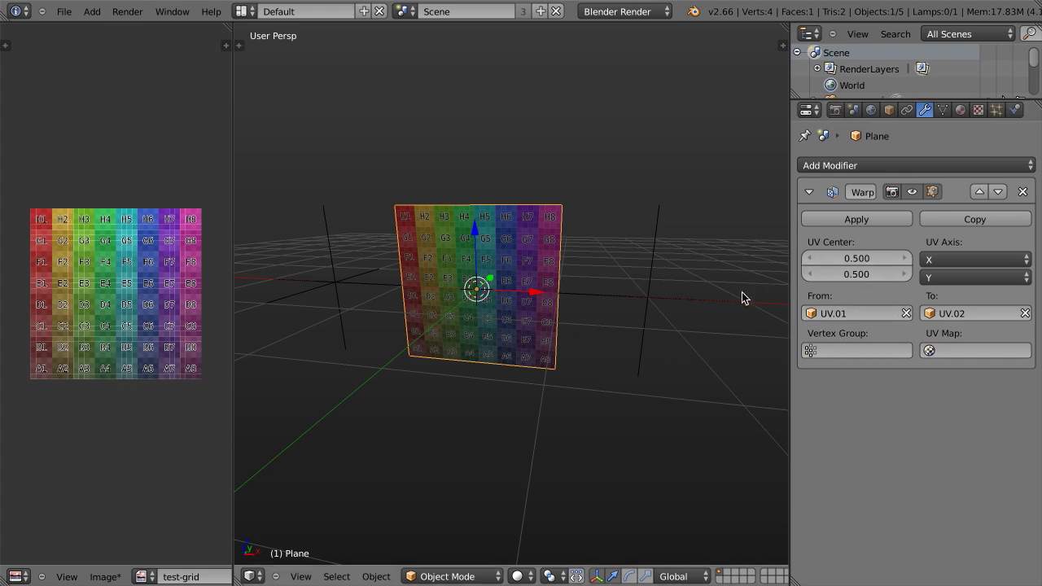
Inspect the plane's UV layout in Edit Mode, then browse and close the Add Modifier list
key(Tab)
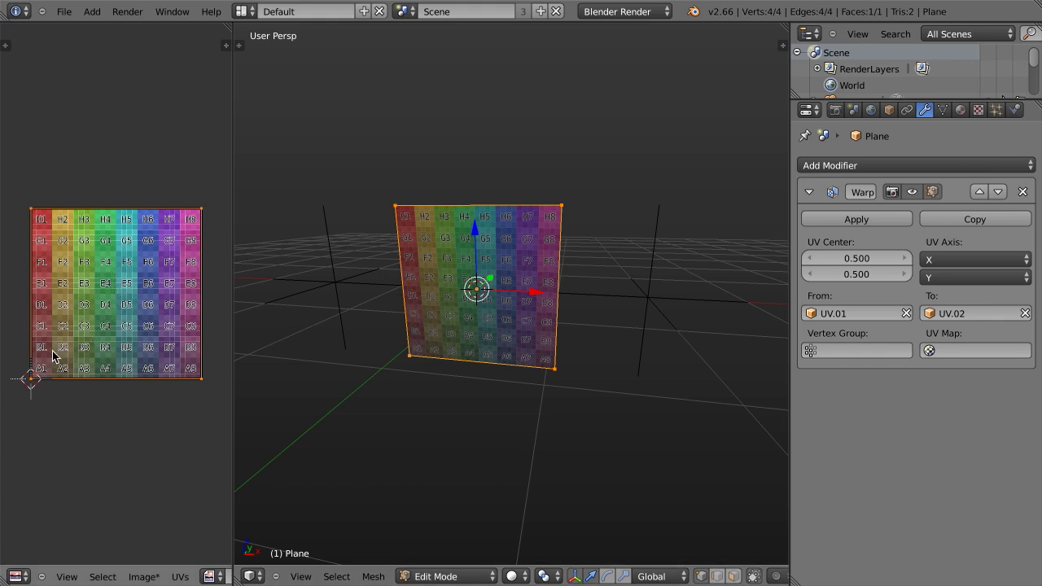
key(Tab)
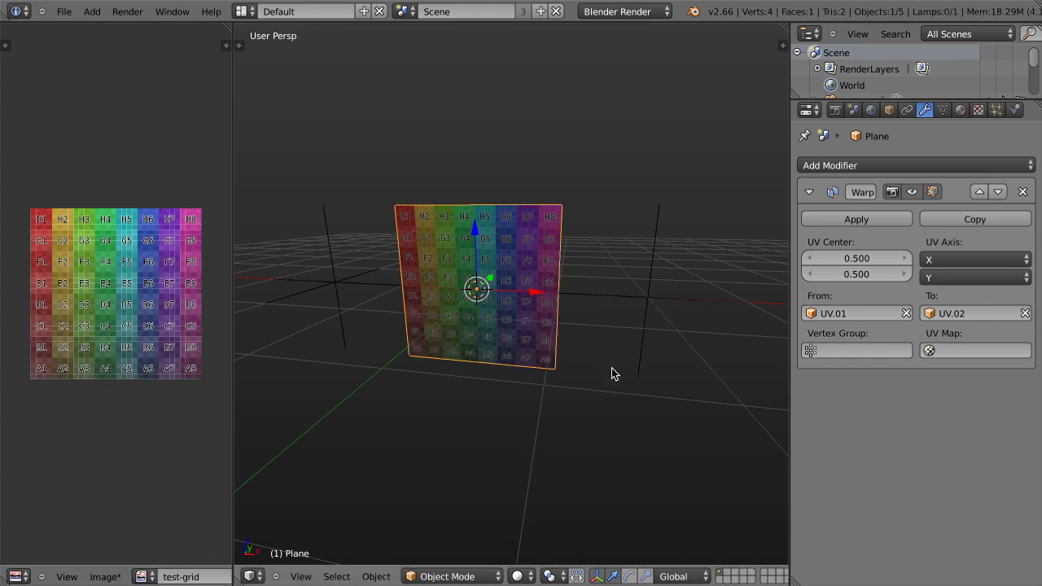
click(876, 165)
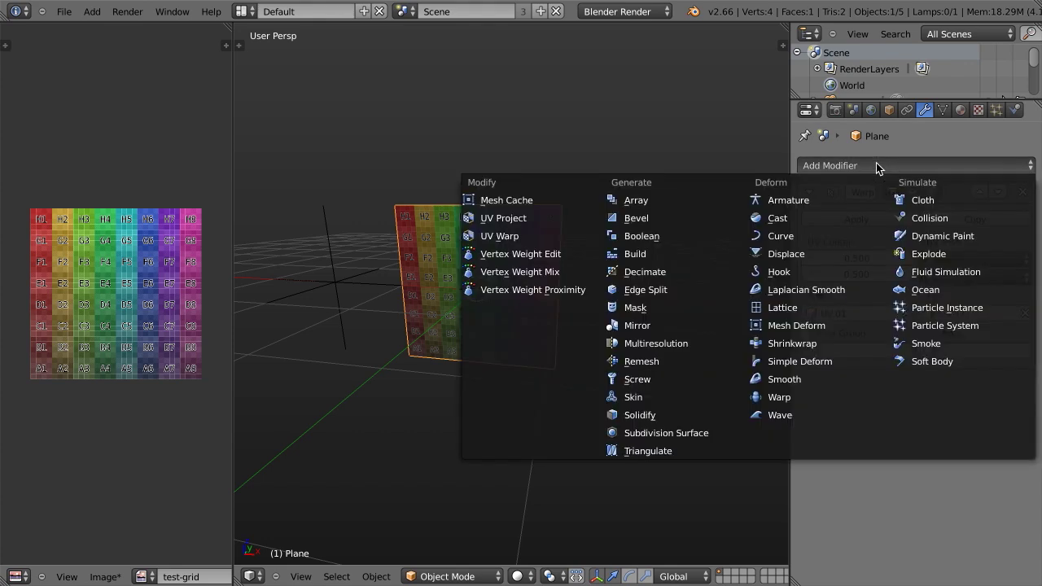
click(499, 237)
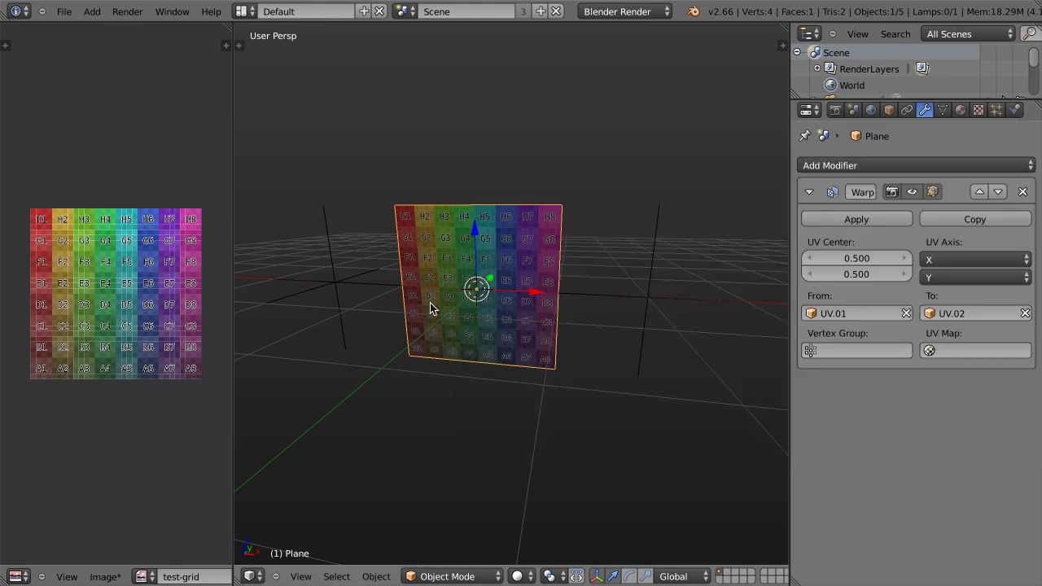
Select the UV.01 and UV.02 empties, then the plane, keeping X as the Warp U axis
right_click(335, 279)
right_click(647, 293)
right_click(500, 261)
click(976, 257)
click(973, 261)
Test-move the UV.01 empty along global Y, then X, and cancel
right_click(336, 282)
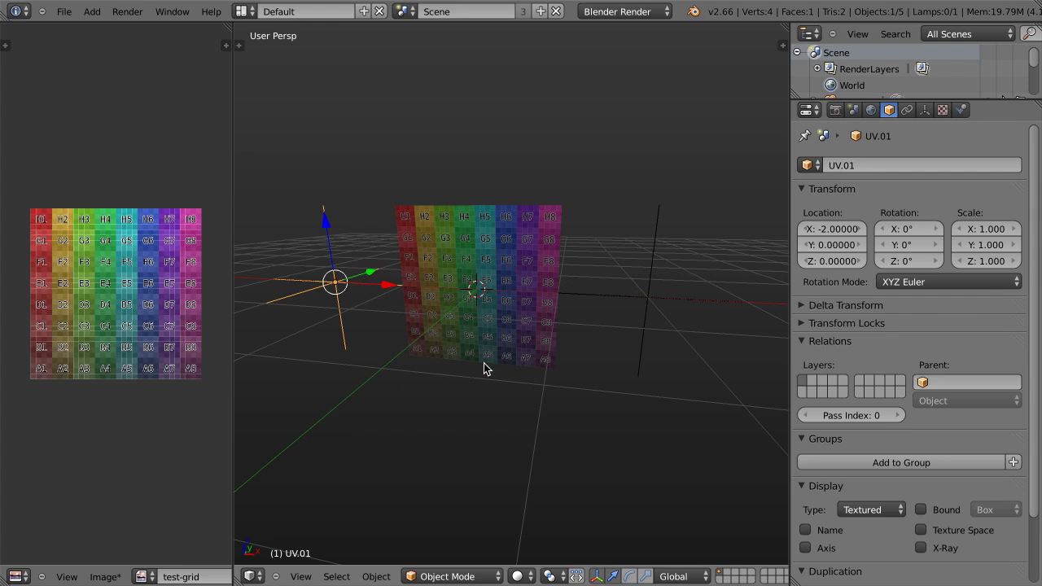
key(g)
key(y)
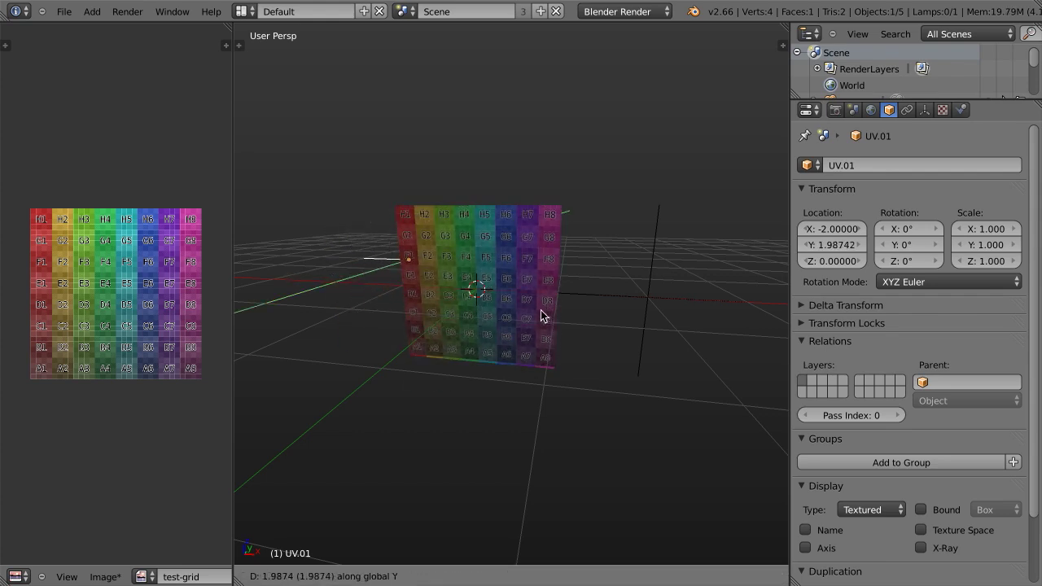
key(x)
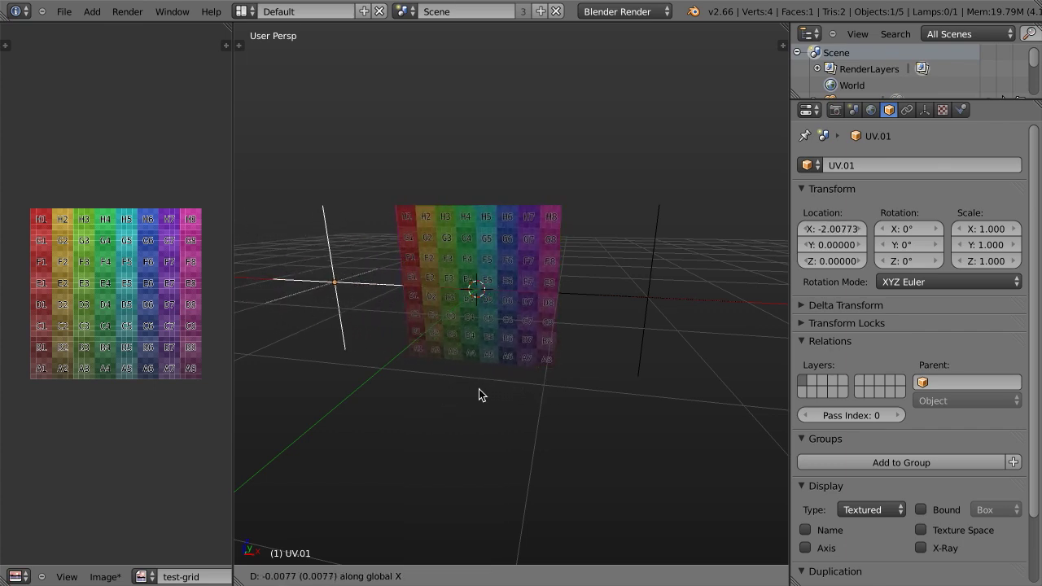
key(Escape)
Test-move UV.01 along Y and then Z, cancelling each move
key(g)
key(y)
key(Escape)
key(g)
key(z)
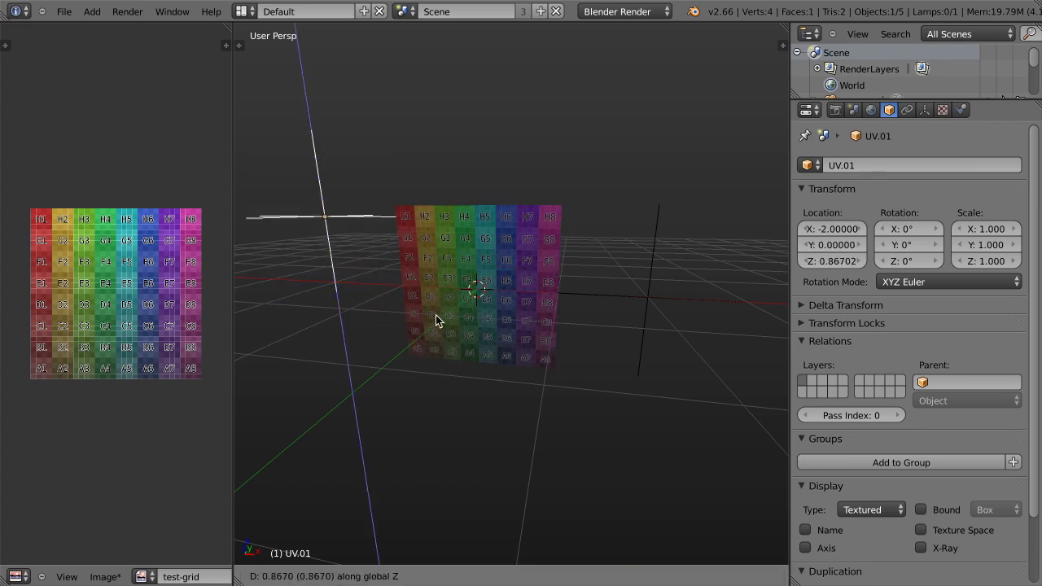
key(Escape)
Set the plane's Warp U axis to Z and test-move UV.01 along Z
right_click(499, 298)
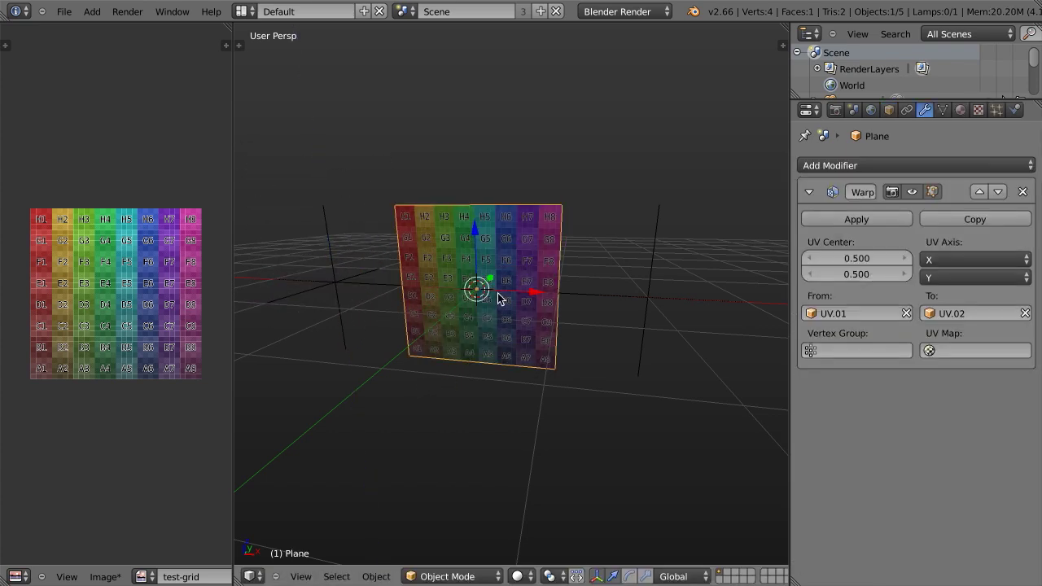
click(977, 258)
click(987, 209)
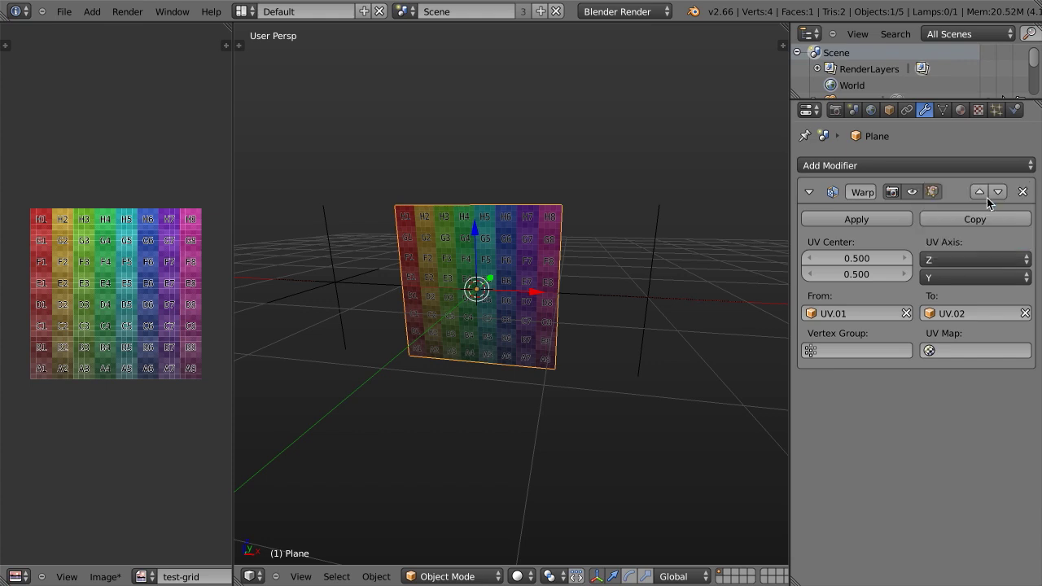
right_click(354, 277)
key(g)
key(z)
key(Escape)
Set the Warp U axis back to X and preview a cancelled move of UV.01
right_click(488, 236)
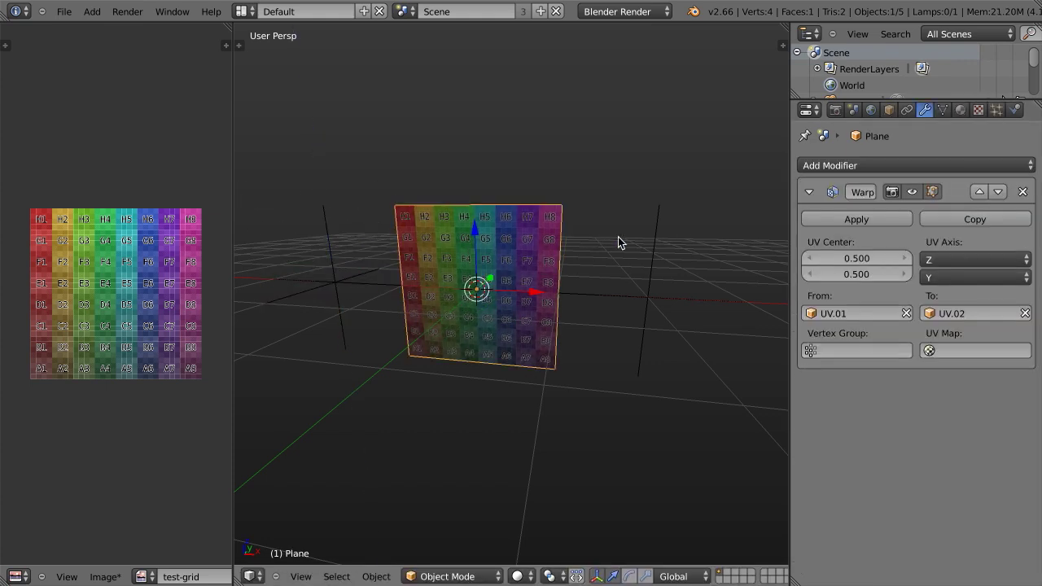
click(975, 257)
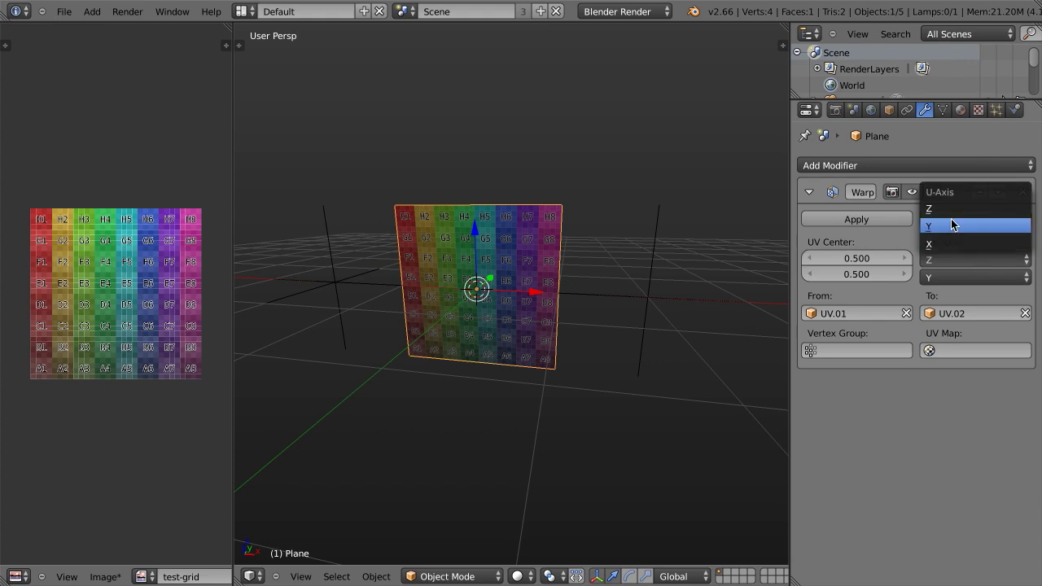
click(948, 243)
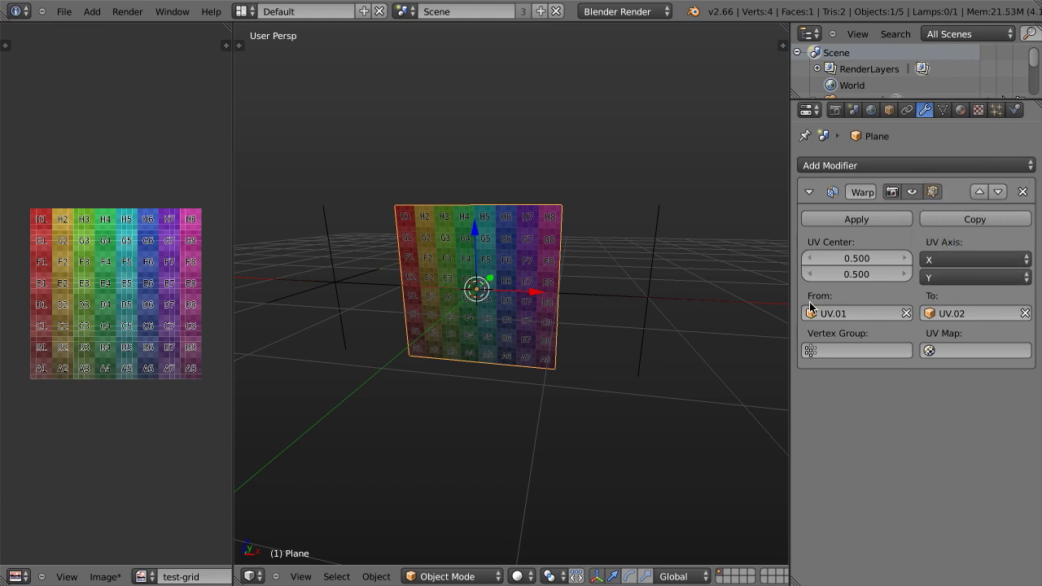
right_click(355, 277)
key(g)
key(Escape)
Test-rotate UV.01 around the X and Z axes, cancelling each rotation
key(r)
key(x)
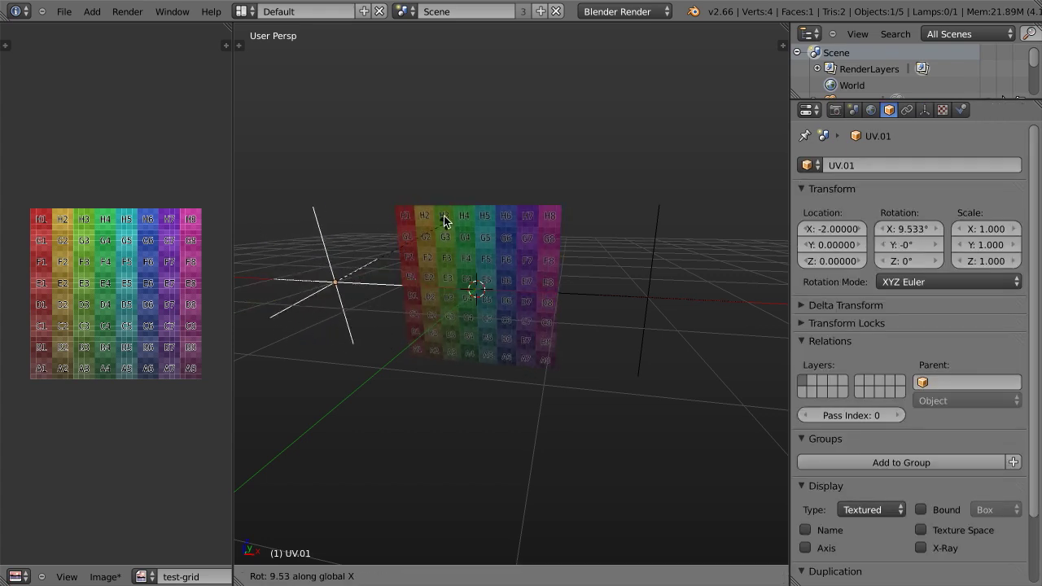
key(z)
key(Escape)
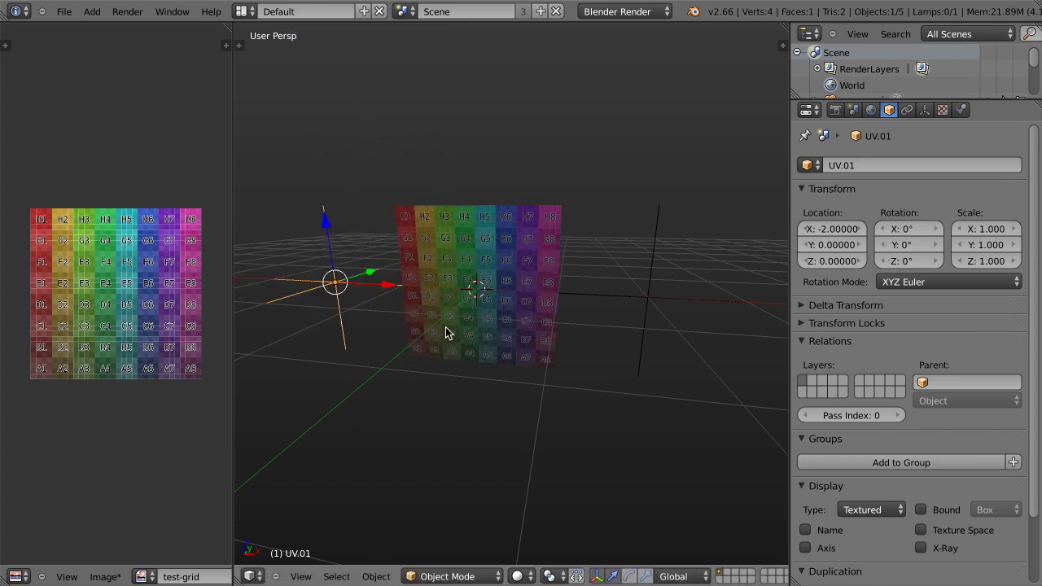
key(r)
key(z)
key(Escape)
Test-rotate the plane's UVs in Edit Mode, cancel, and return to Object Mode
right_click(505, 320)
key(Tab)
key(r)
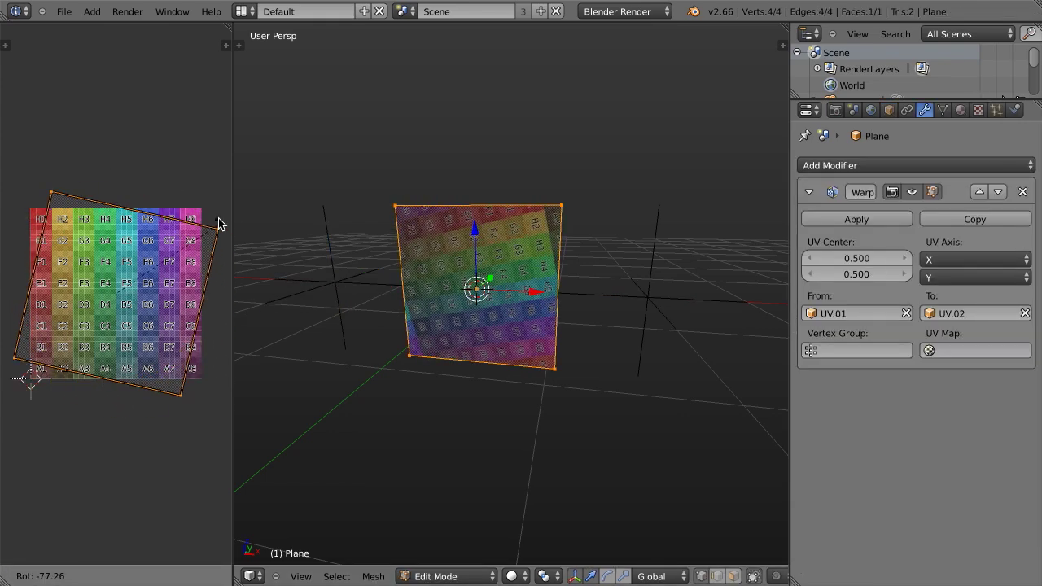
key(Escape)
key(Tab)
Test-rotate the UV.01 empty around X and cancel
right_click(330, 285)
key(r)
key(x)
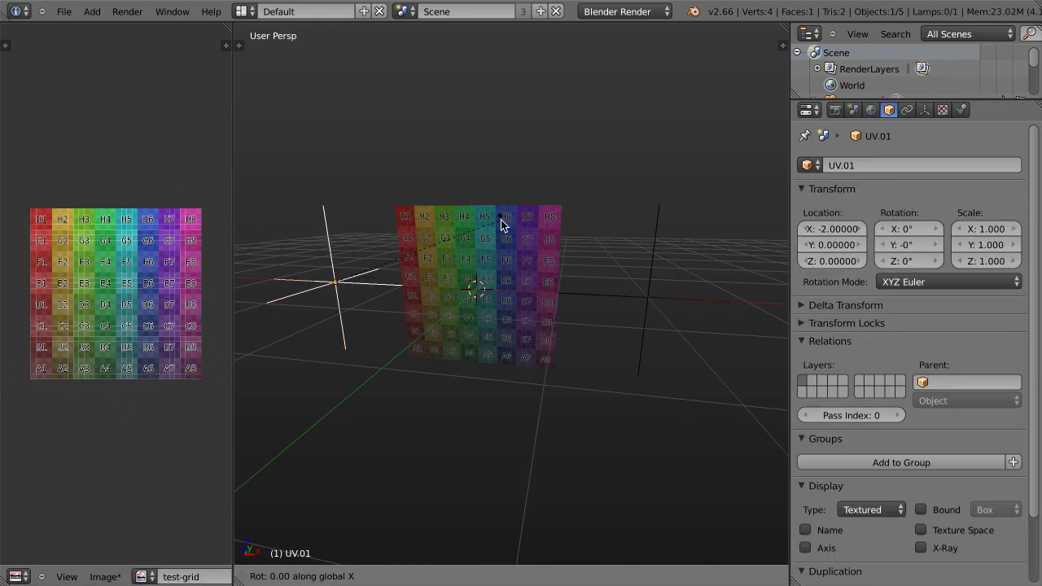
key(Escape)
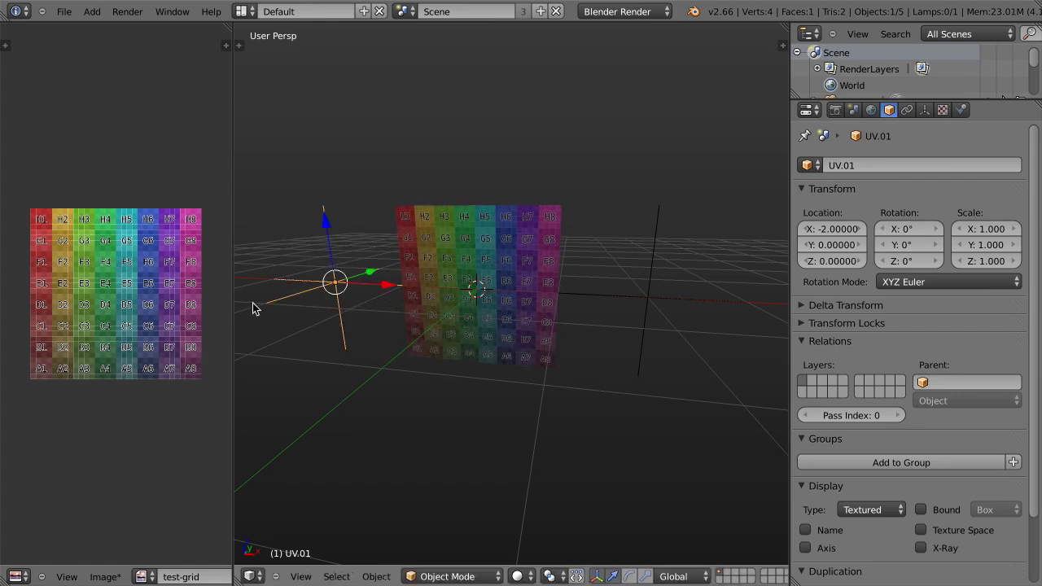
Test-rotate the plane's UVs and then its mesh on X in Edit Mode, cancelling both
right_click(461, 267)
key(Tab)
key(r)
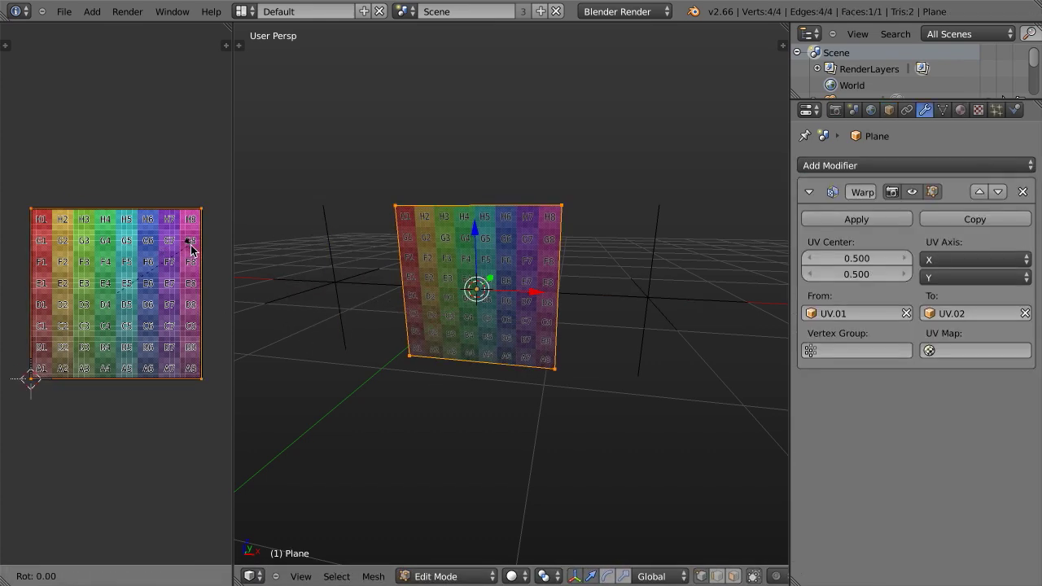
key(Escape)
key(r)
key(x)
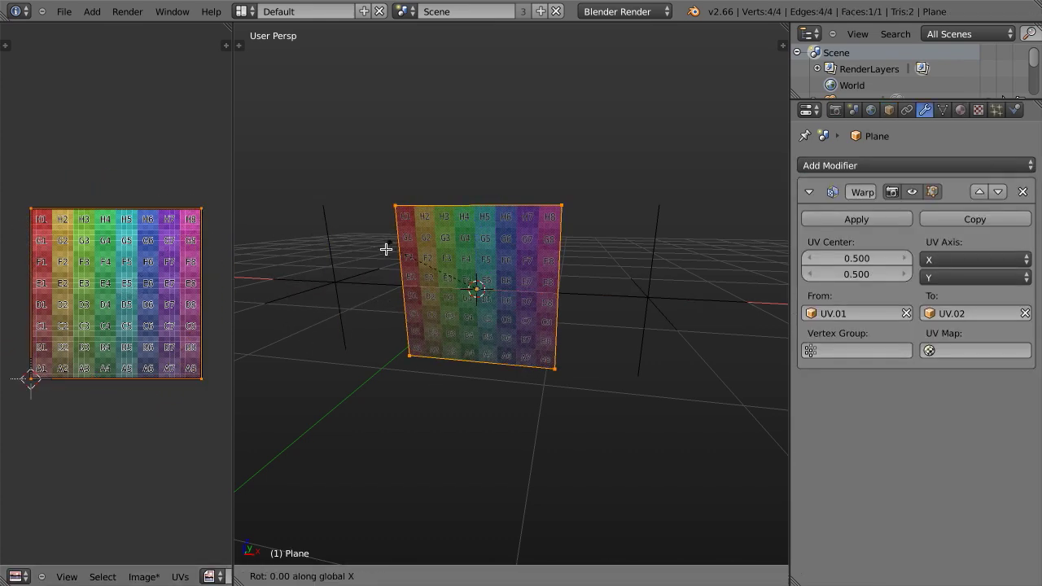
key(Escape)
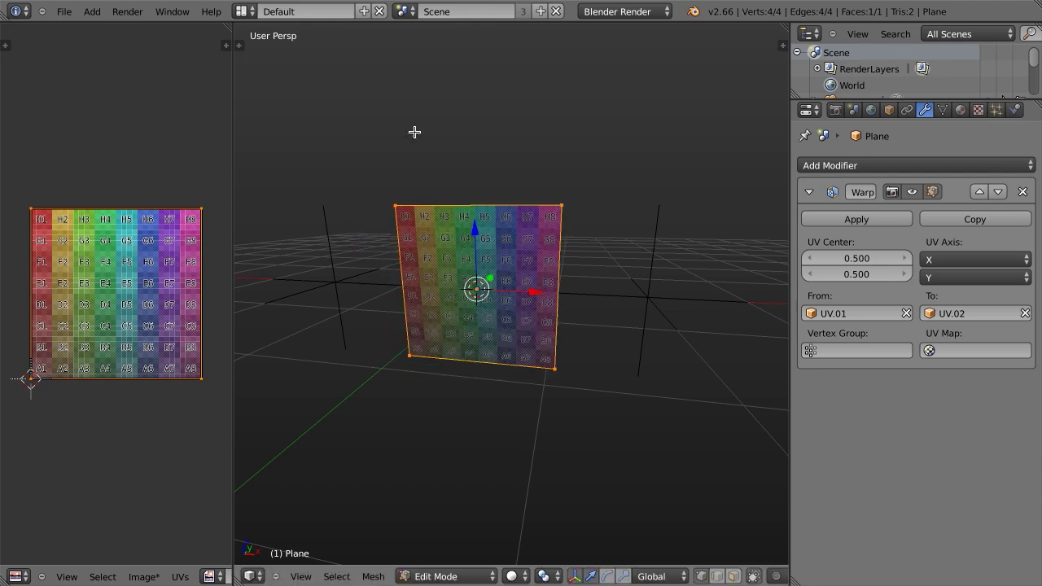
Test-scale the UVs along Y, return to Object Mode, and test-rotate UV.01 on X
key(s)
key(y)
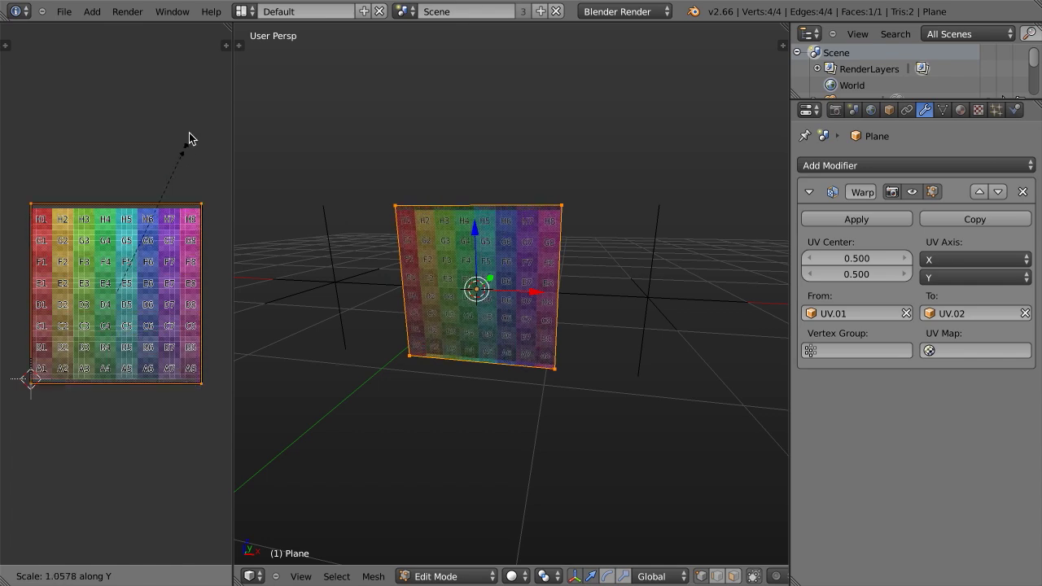
key(Escape)
key(Tab)
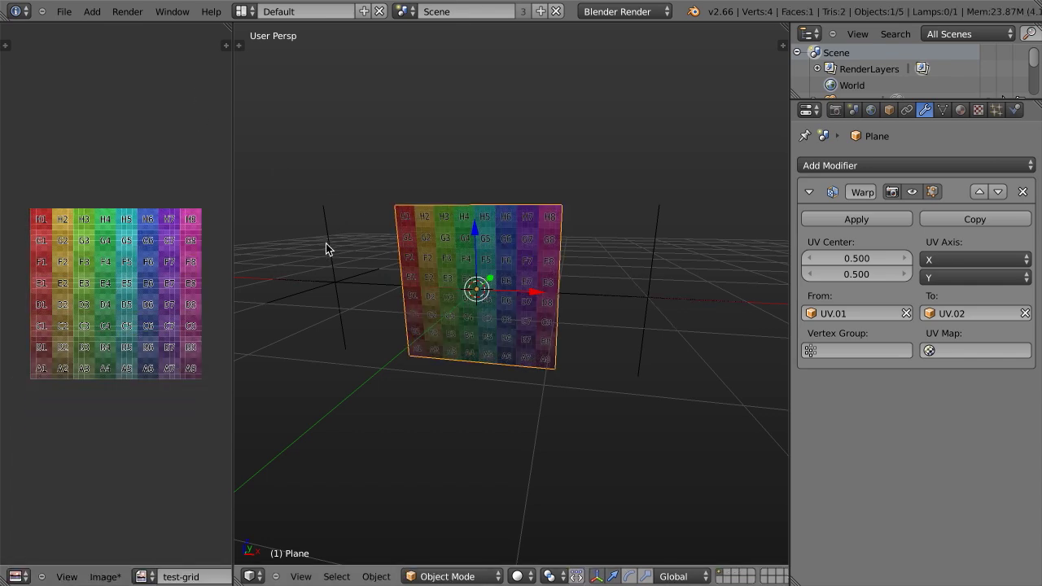
right_click(326, 244)
key(r)
key(x)
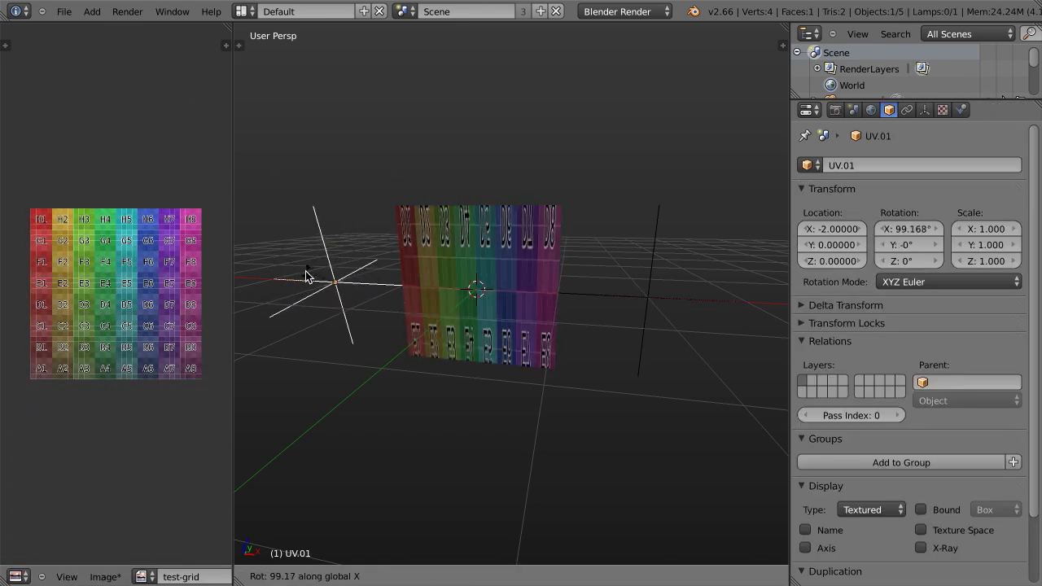
key(Escape)
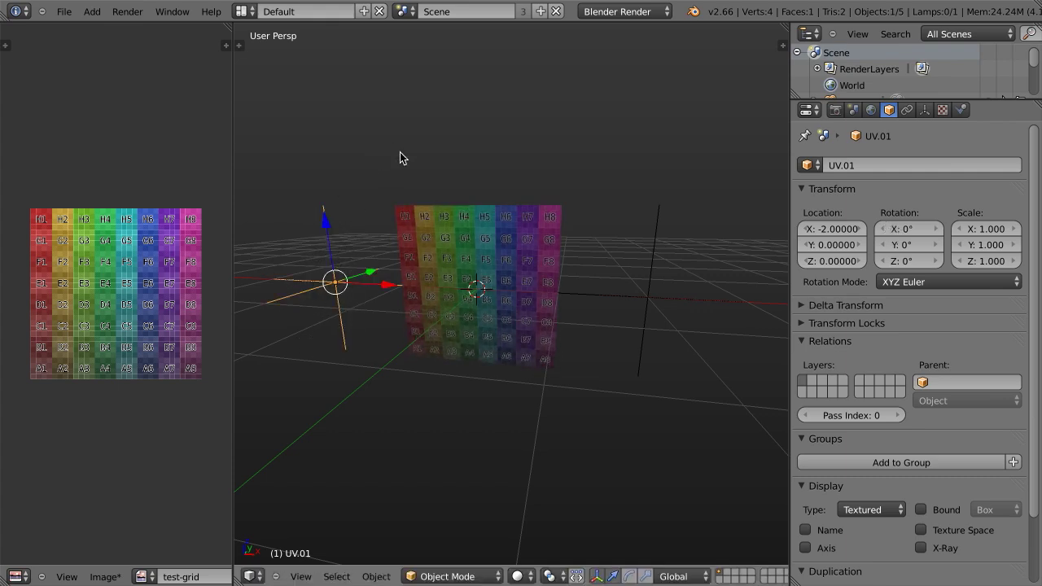
Select the plane, then draw and erase an annotation mark on the UV image
right_click(464, 236)
drag(134, 87, 132, 119)
mouse_move(136, 388)
right_down()
mouse_move(123, 454)
mouse_move(141, 263)
mouse_move(136, 83)
right_up()
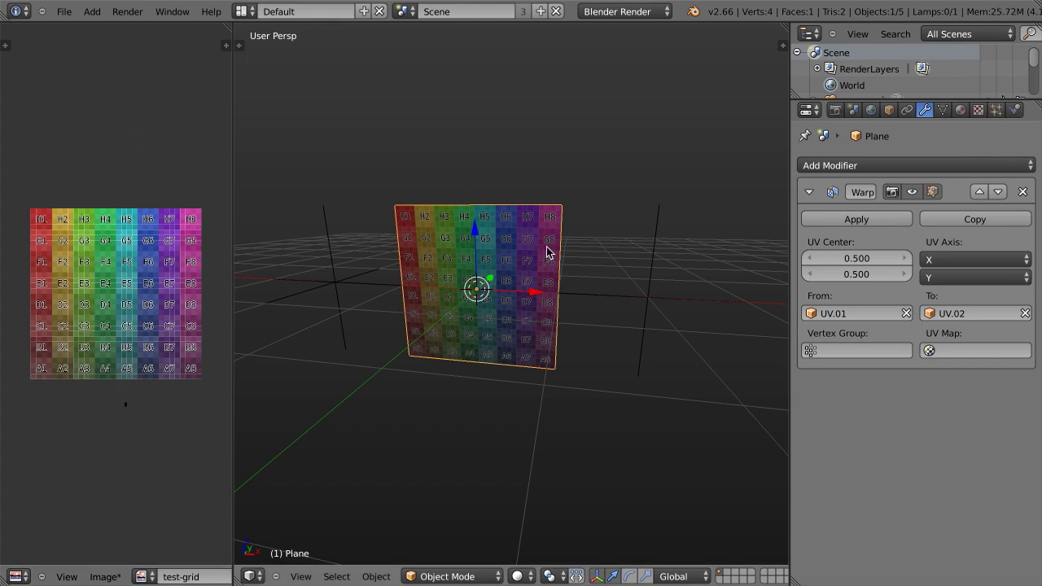
Move the UV.02 empty to a new position after two cancelled attempts
right_click(652, 319)
key(g)
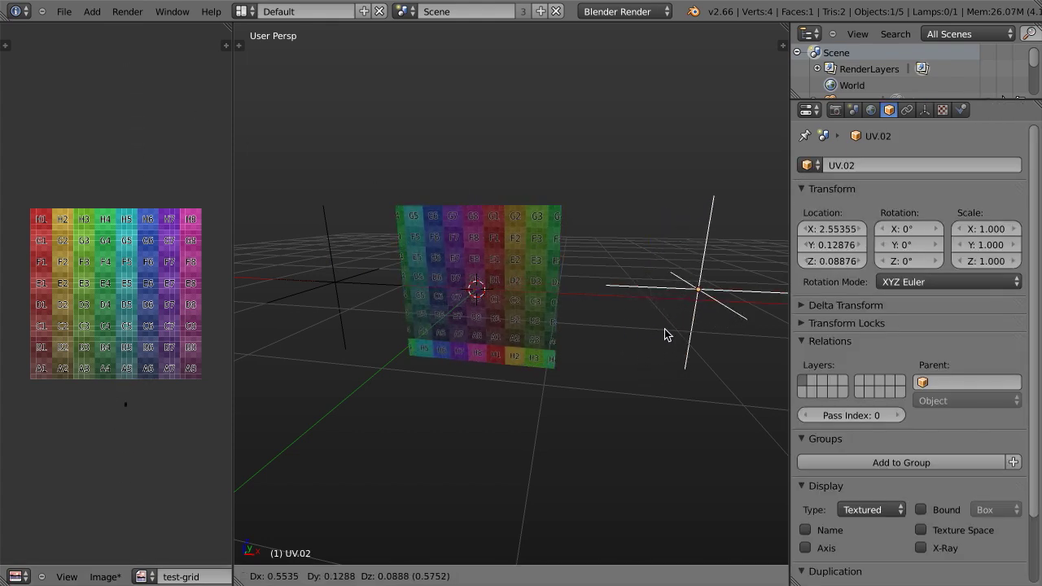
right_click(622, 313)
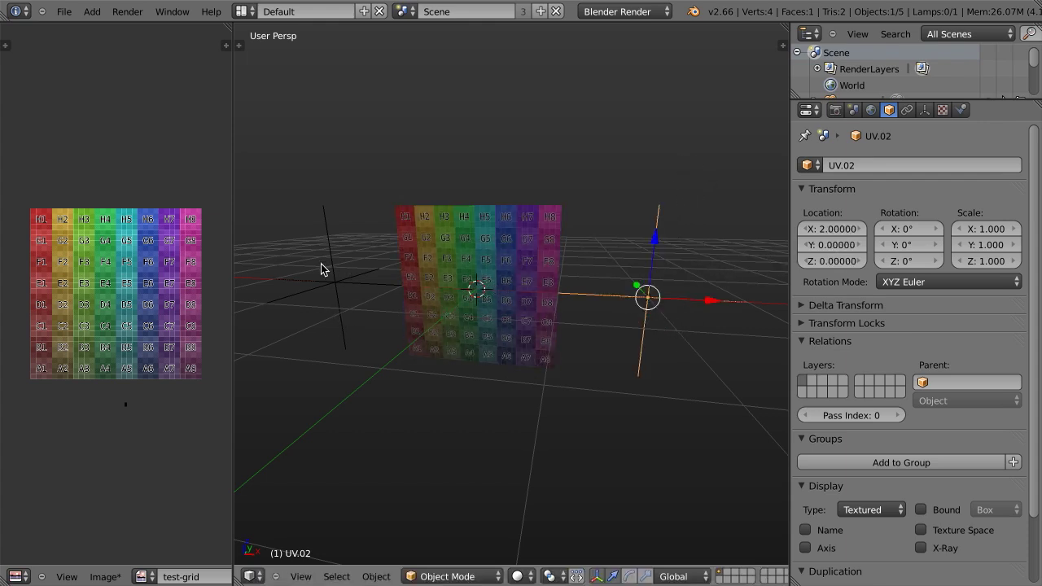
key(g)
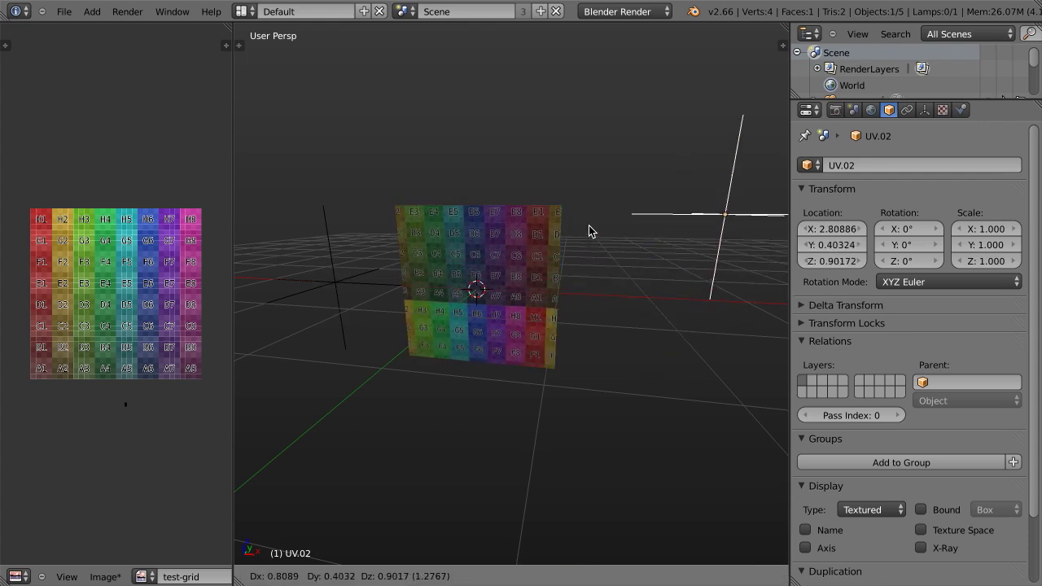
right_click(507, 256)
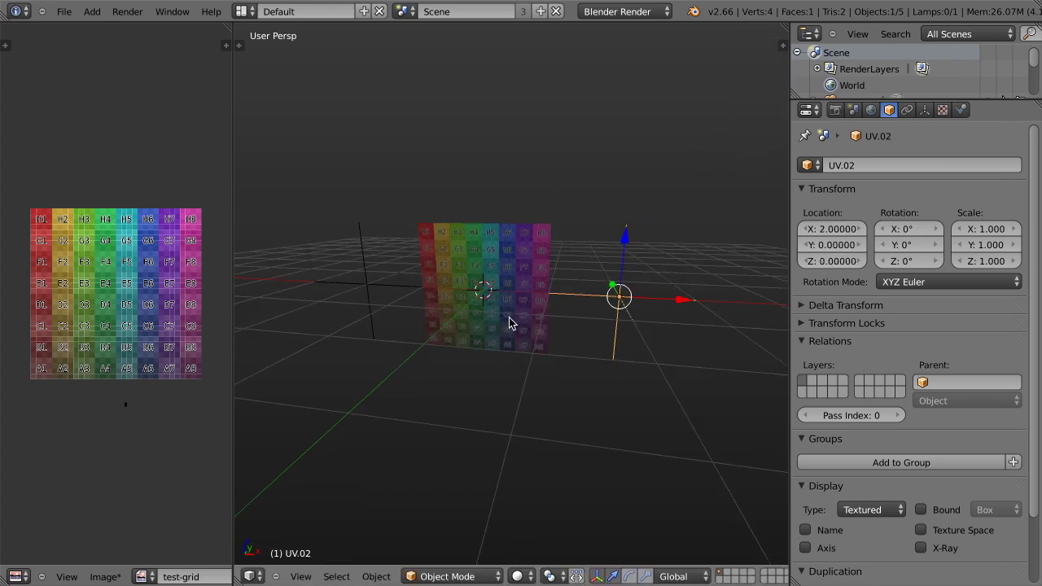
key(g)
click(616, 145)
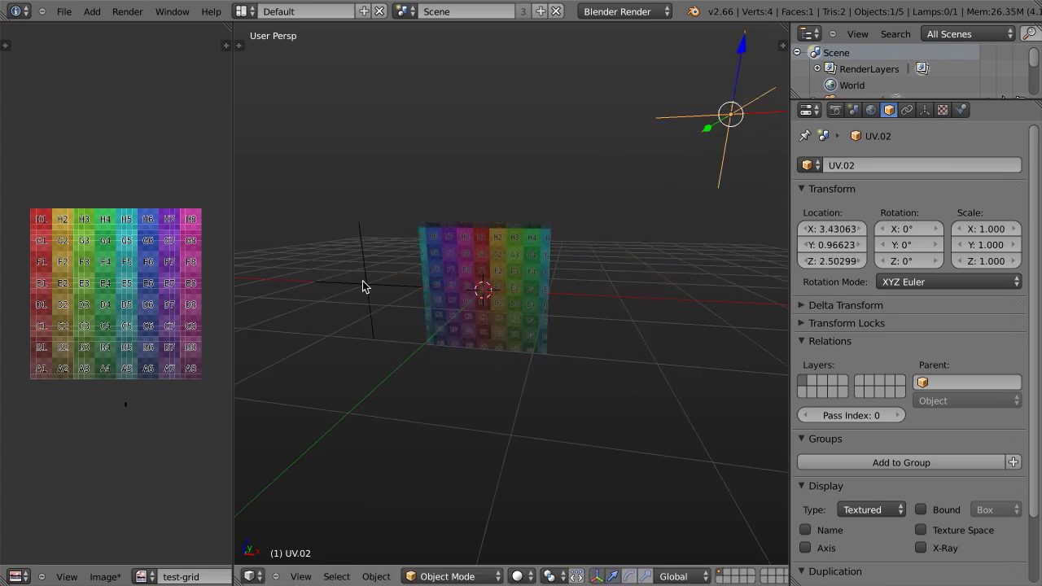
Reset UV.02's location back to (2, 0, 0) and test an X rotation
key(r)
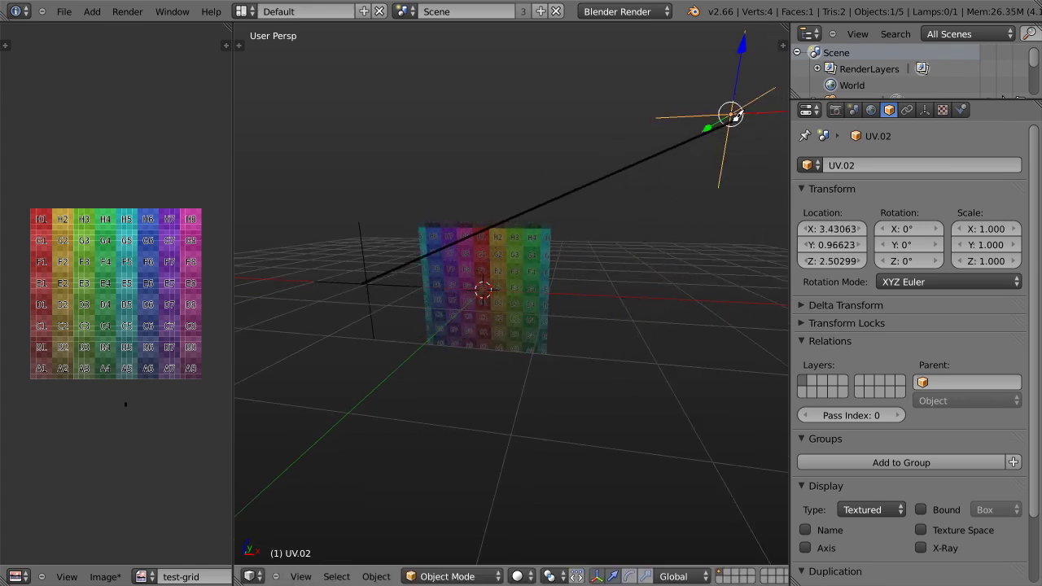
right_click(731, 115)
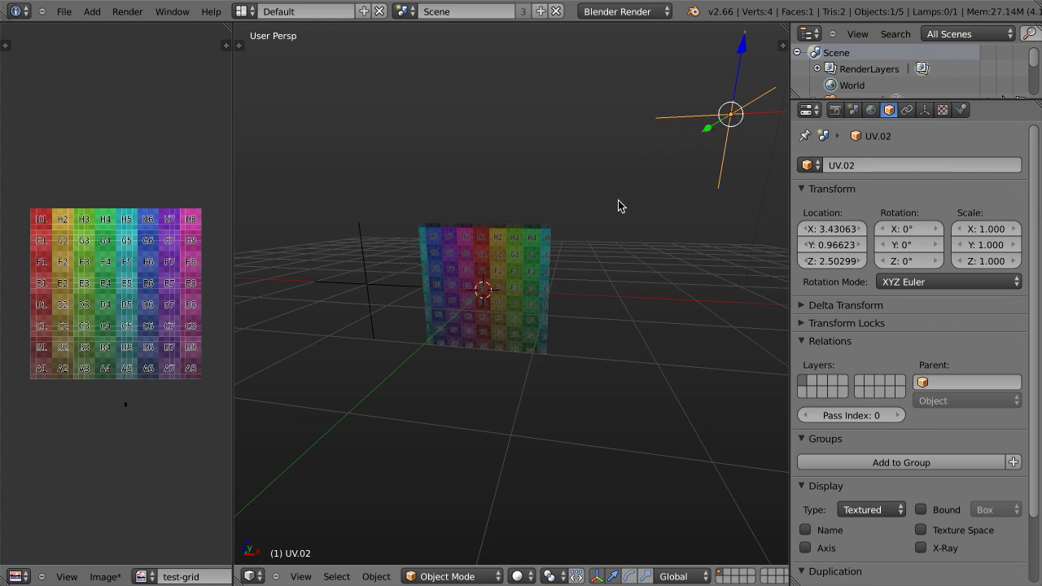
key(ctrl+z)
key(ctrl+z)
key(r)
key(x)
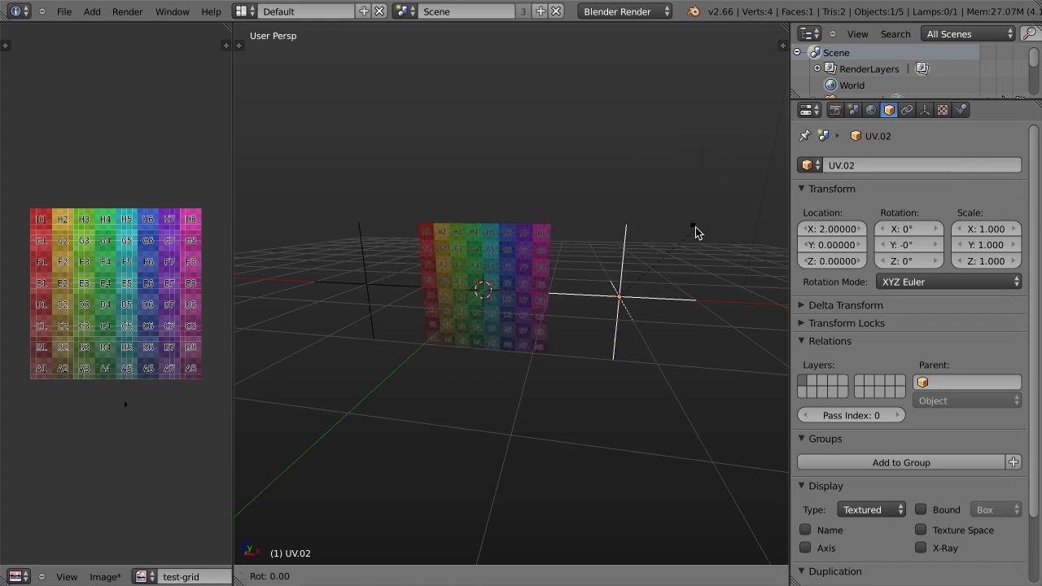
key(Escape)
Test-rotate UV.02 around X and Y, cancelling to leave it unrotated
key(r)
key(x)
key(Escape)
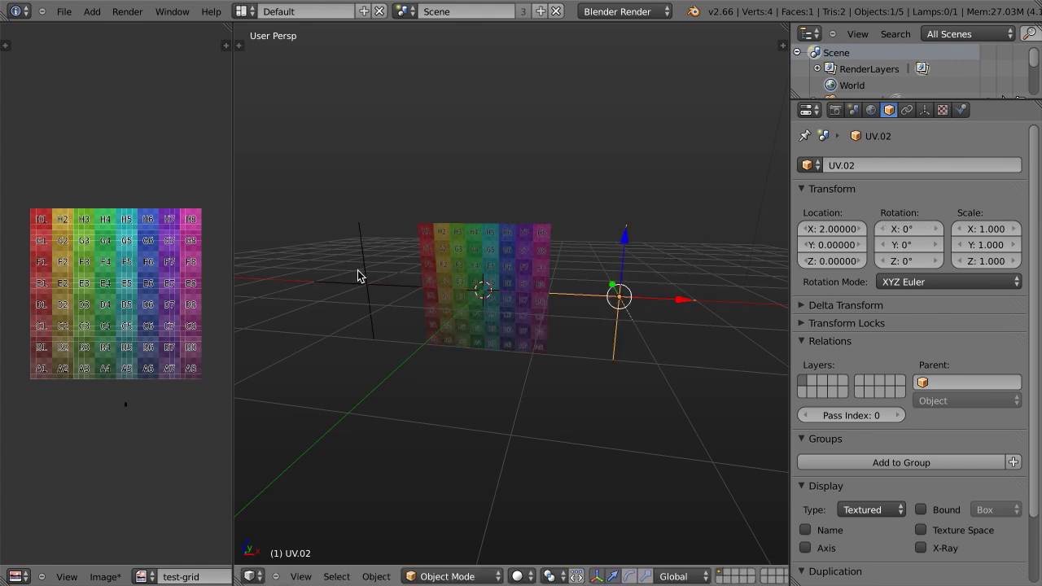
key(r)
key(y)
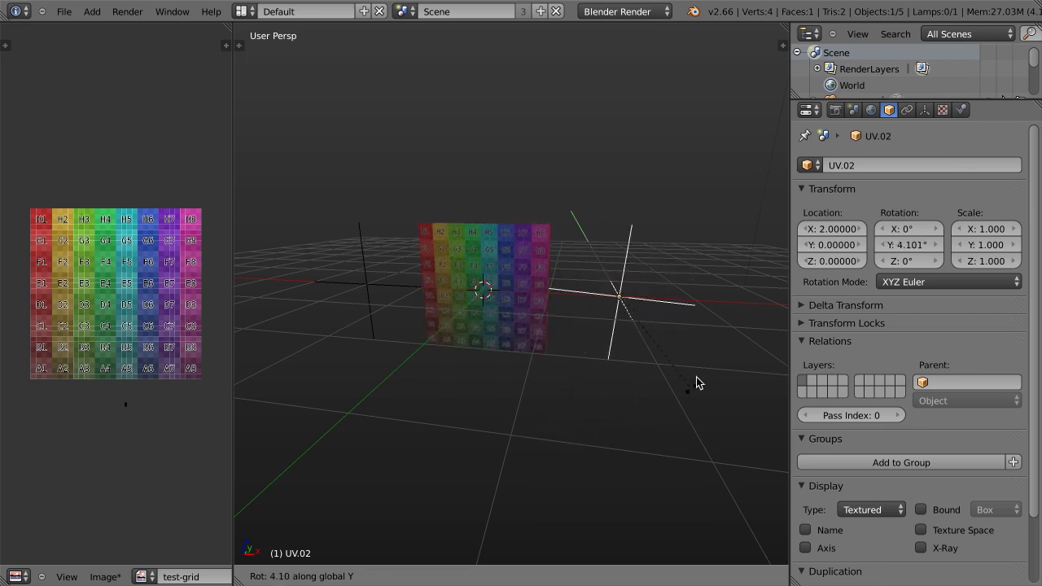
key(Escape)
Test-rotate UV.02 around Z, cancel, and select the Plane to view its Warp modifier
key(r)
key(z)
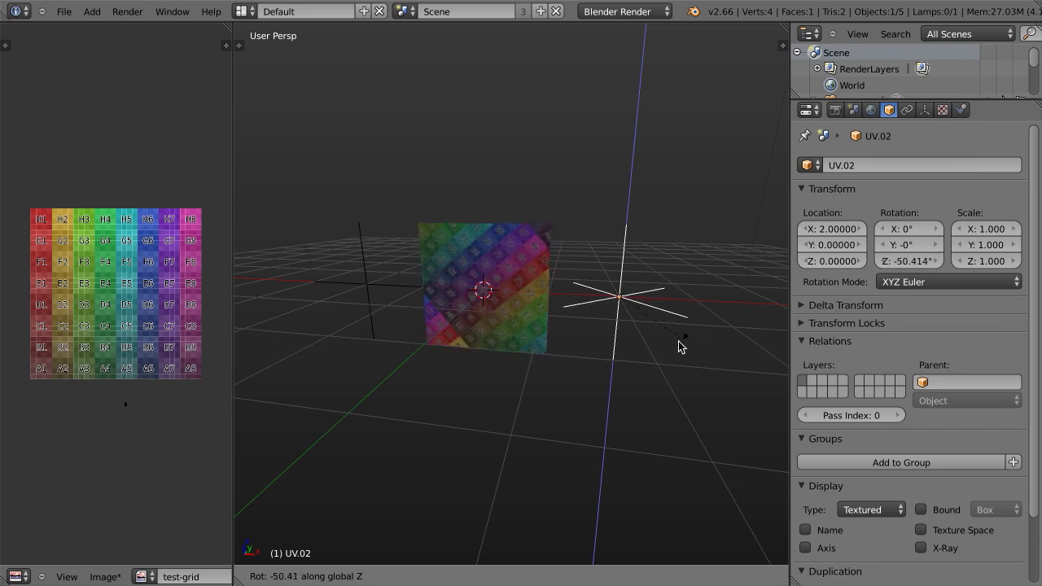
key(Escape)
right_click(507, 287)
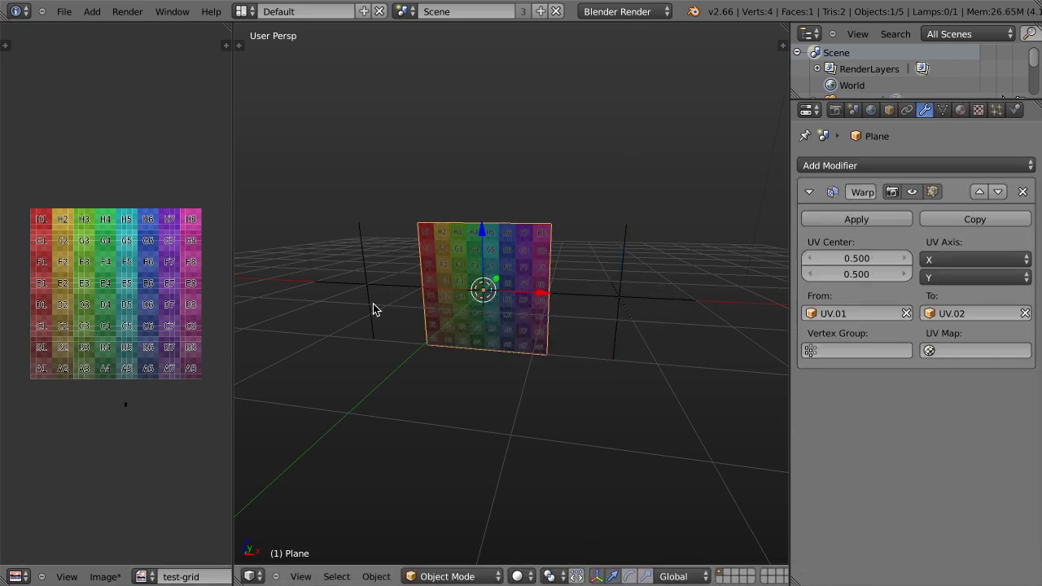
Set the UV editor pivot to 2D Cursor, test a UV rotation, and return to Object Mode
key(Tab)
key(Tab)
key(Tab)
scroll(176, 363, down, 5)
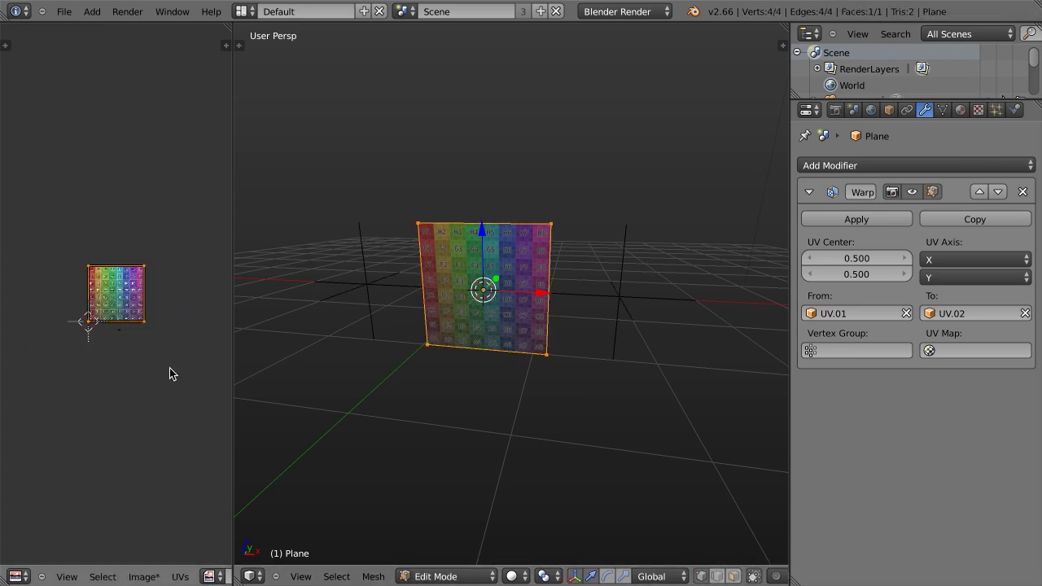
scroll(153, 576, down, 8)
scroll(159, 580, down, 8)
click(124, 576)
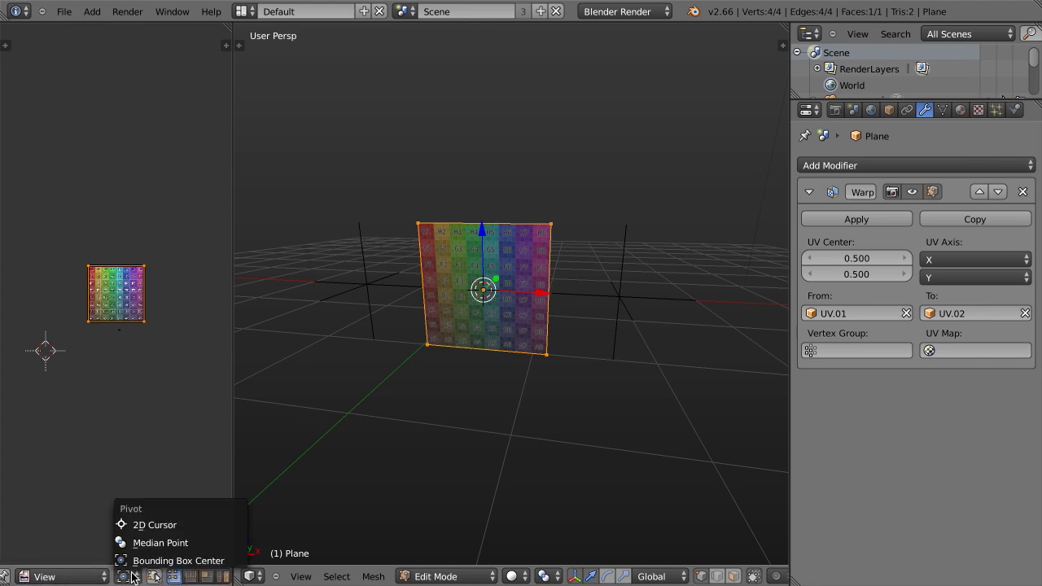
click(140, 523)
key(r)
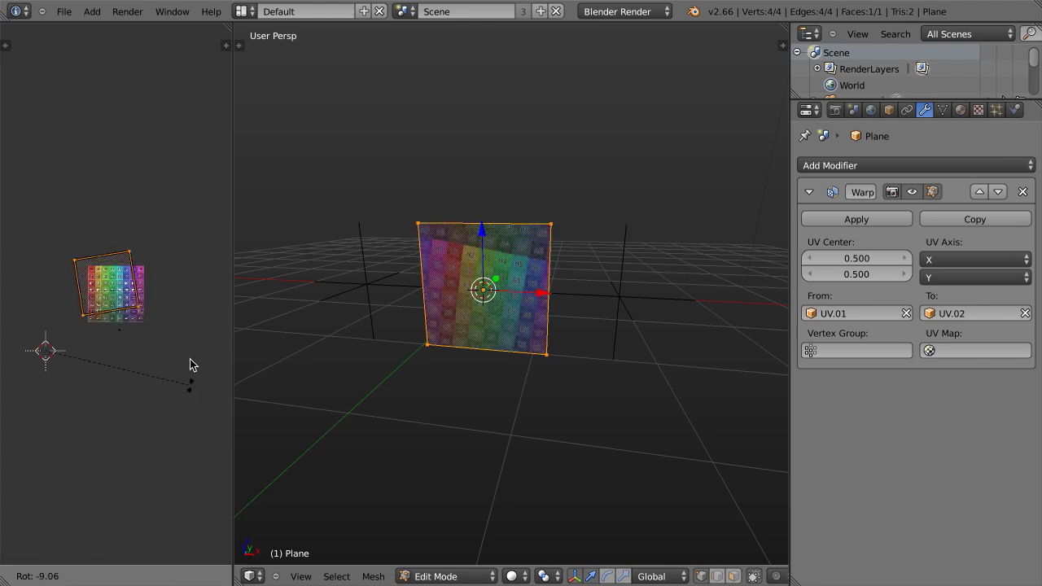
key(Escape)
key(Tab)
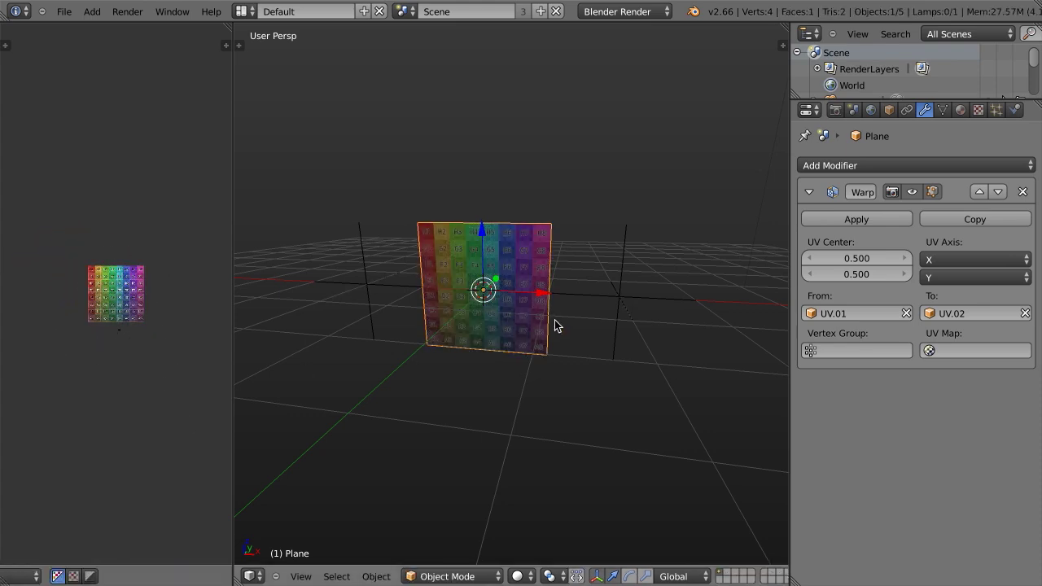
Test-rotate UV.02 around Z and test-move it, cancelling both
right_click(659, 305)
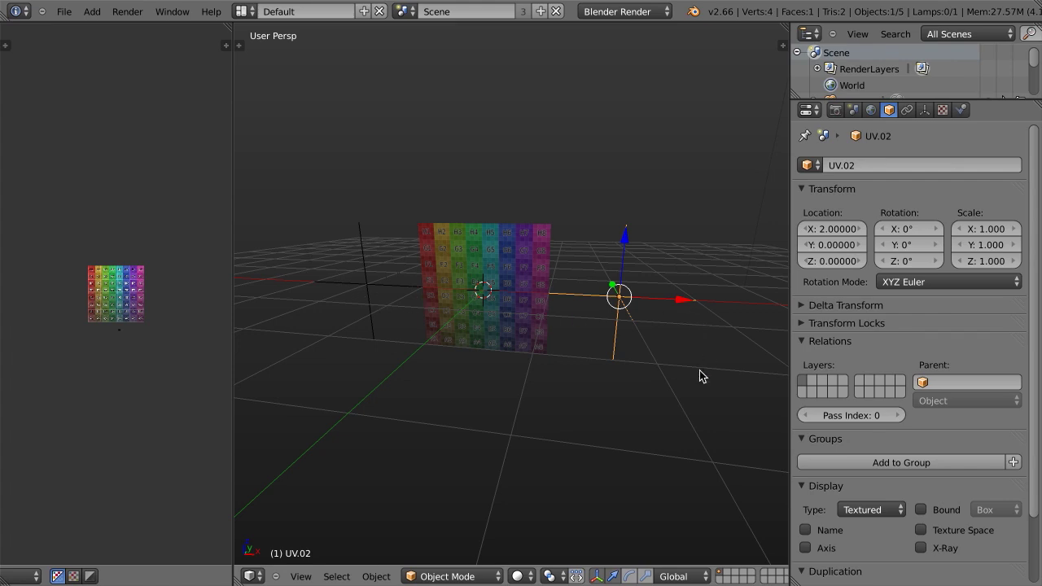
key(r)
key(z)
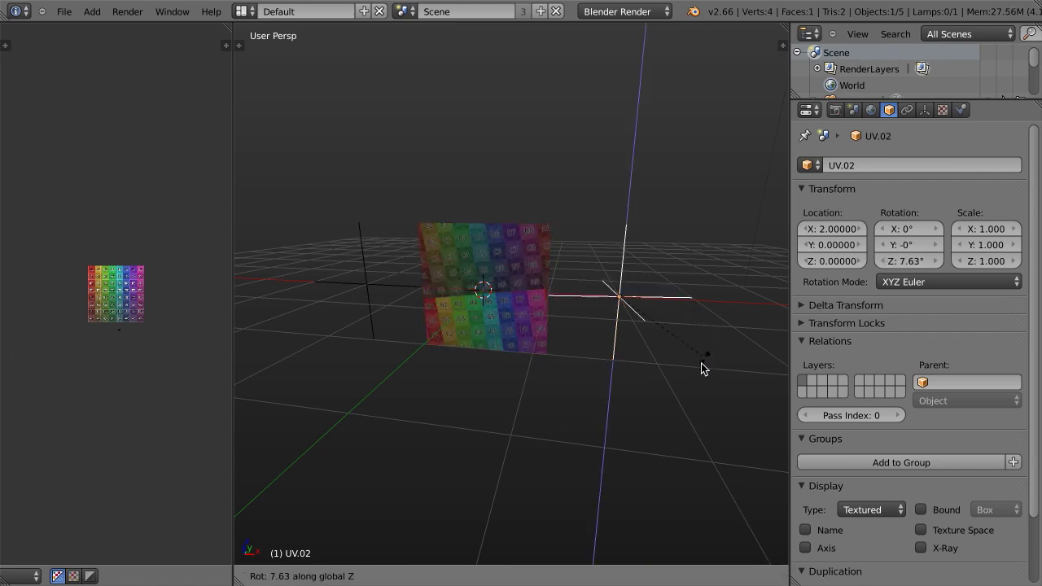
right_click(581, 438)
scroll(572, 420, up, 2)
key(g)
right_click(603, 363)
Move UV.02 to a new X position after a cancelled Y move, then select the Plane
key(g)
key(y)
right_click(594, 346)
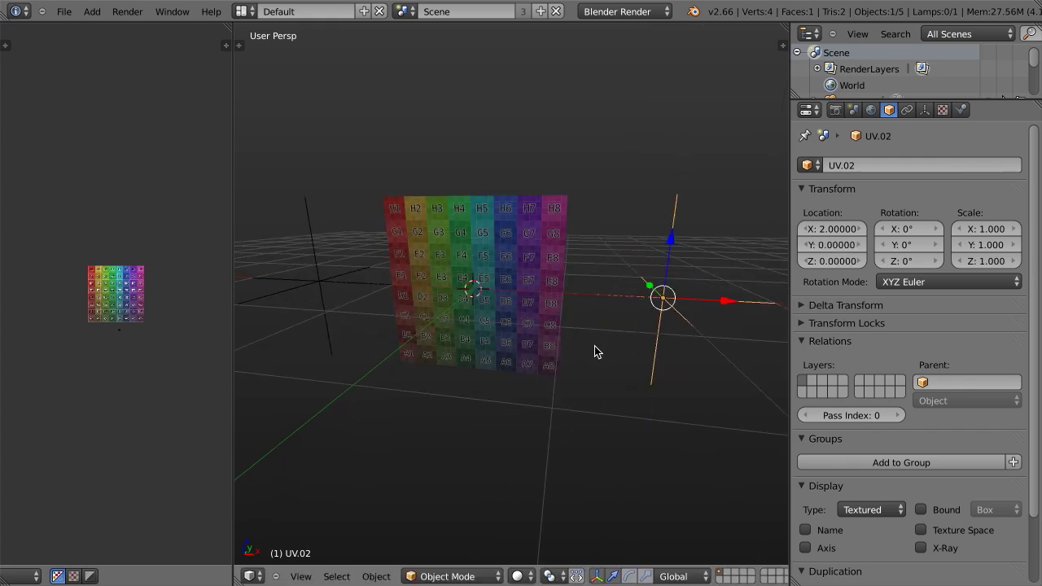
key(g)
key(x)
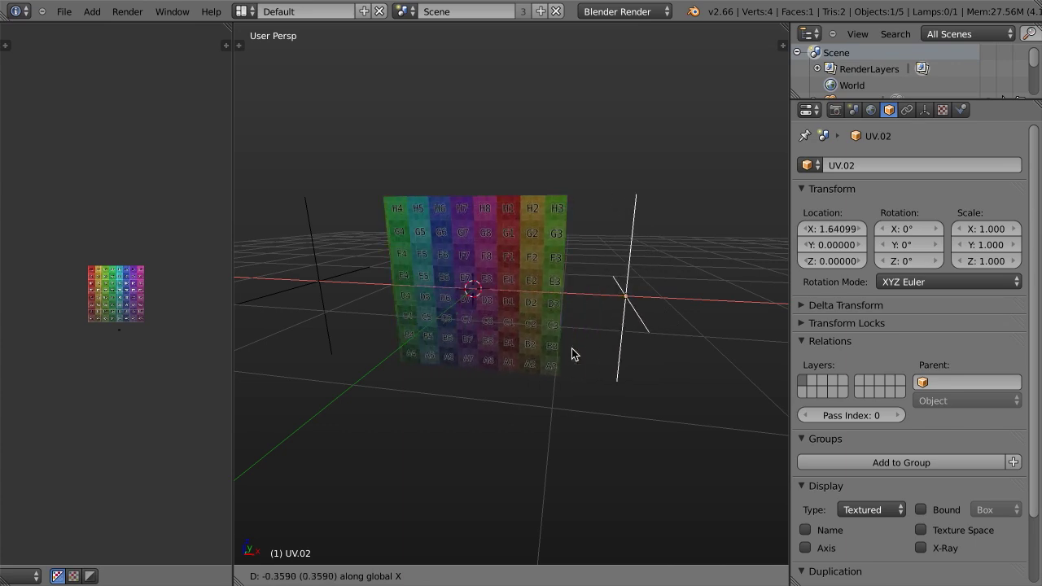
click(600, 347)
right_click(514, 261)
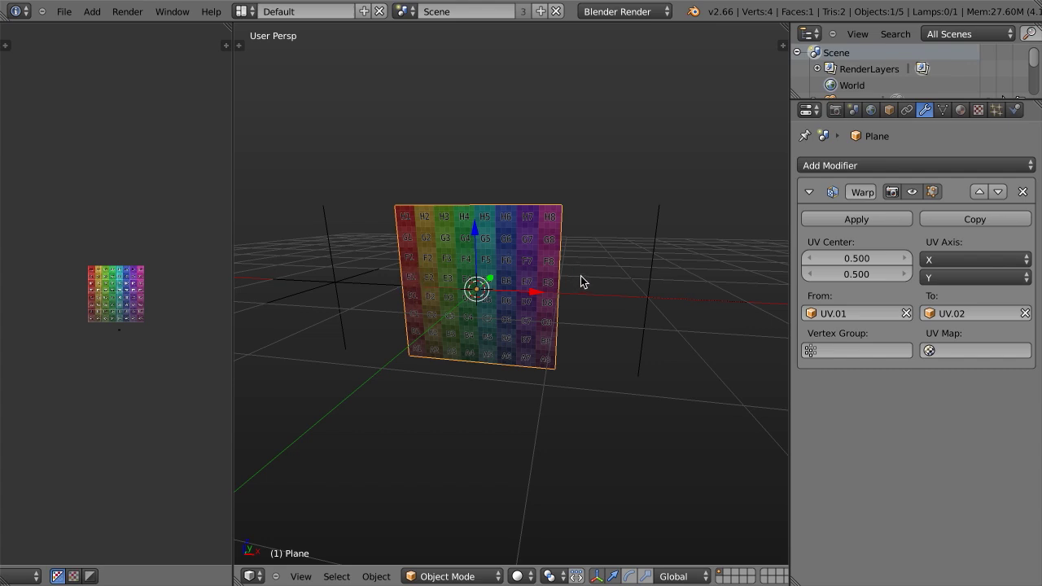
Test-move UV.01 along X, cancel back to X -2.0, and reselect the Plane
right_click(360, 277)
key(g)
key(x)
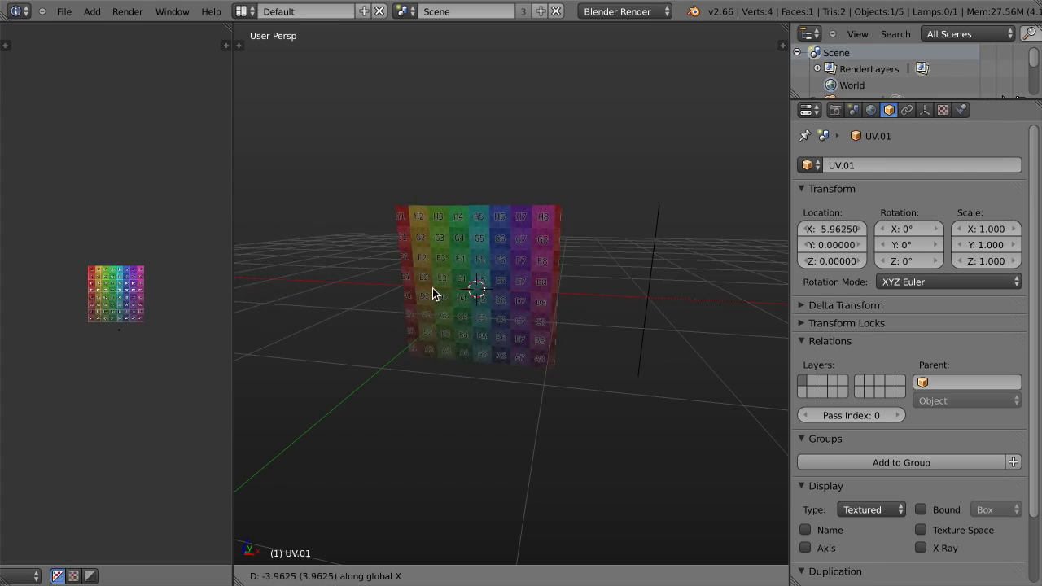
right_click(344, 291)
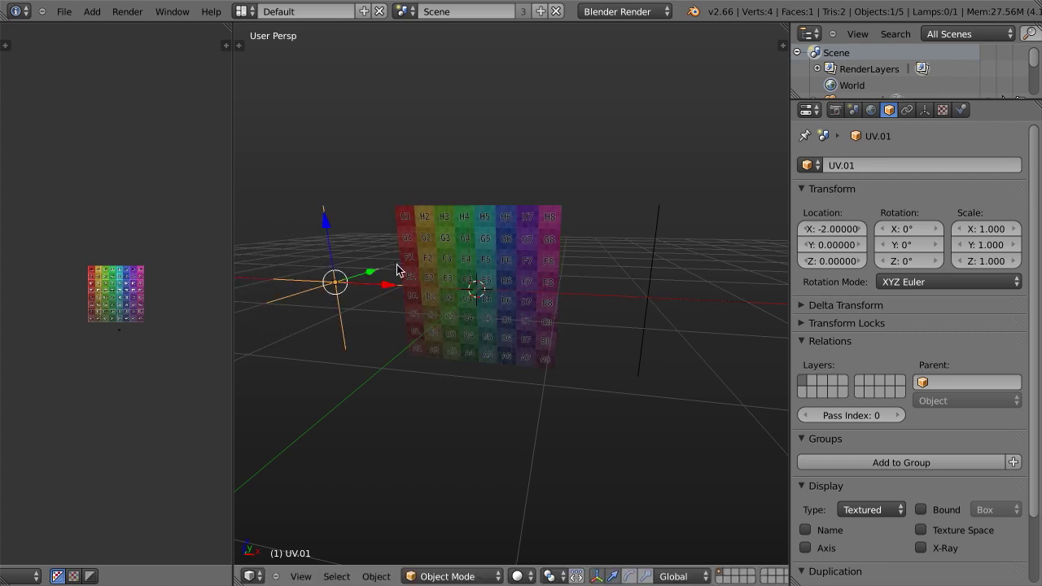
scroll(577, 291, down, 1)
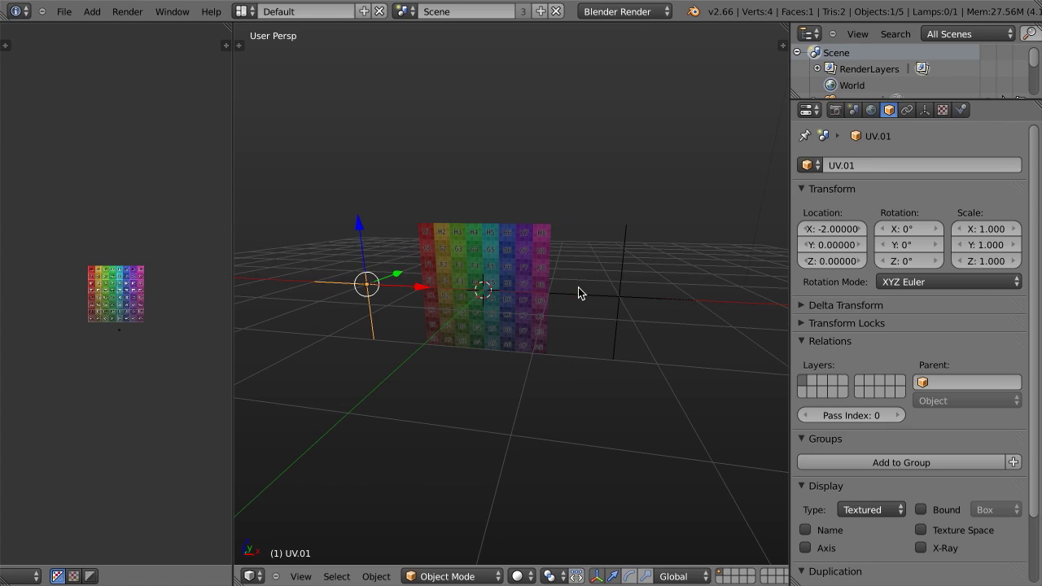
right_click(529, 238)
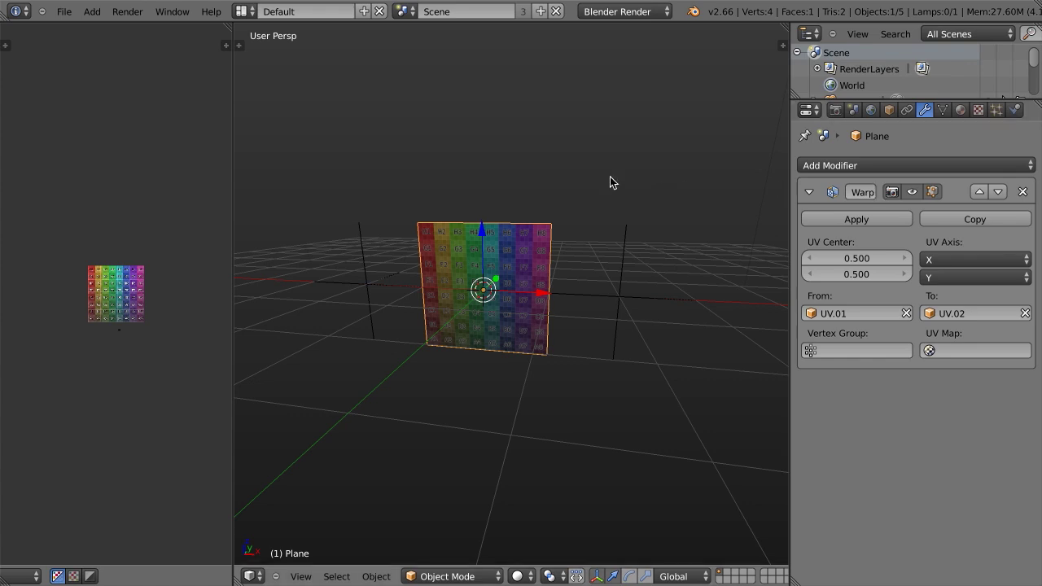
Open laplacian-smooth.blend and orbit to view Suzanne at an angle
click(64, 11)
click(86, 46)
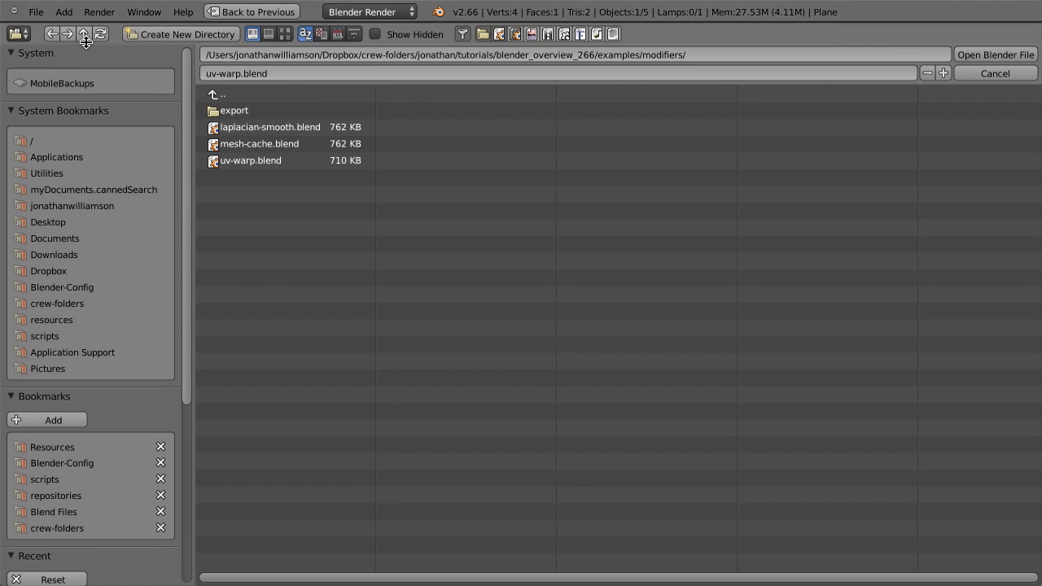
click(263, 127)
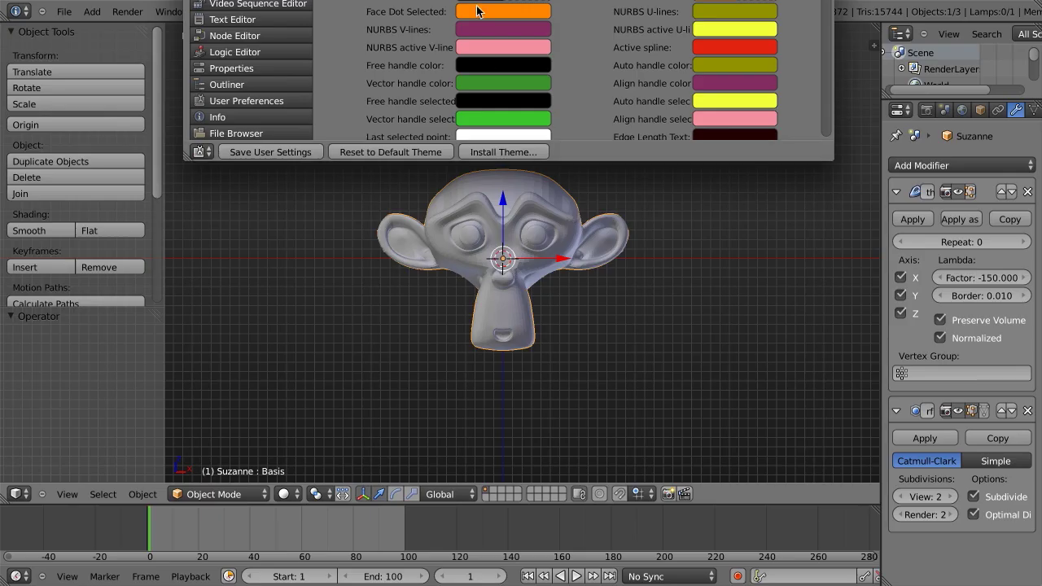
middle_drag(589, 242, 792, 297)
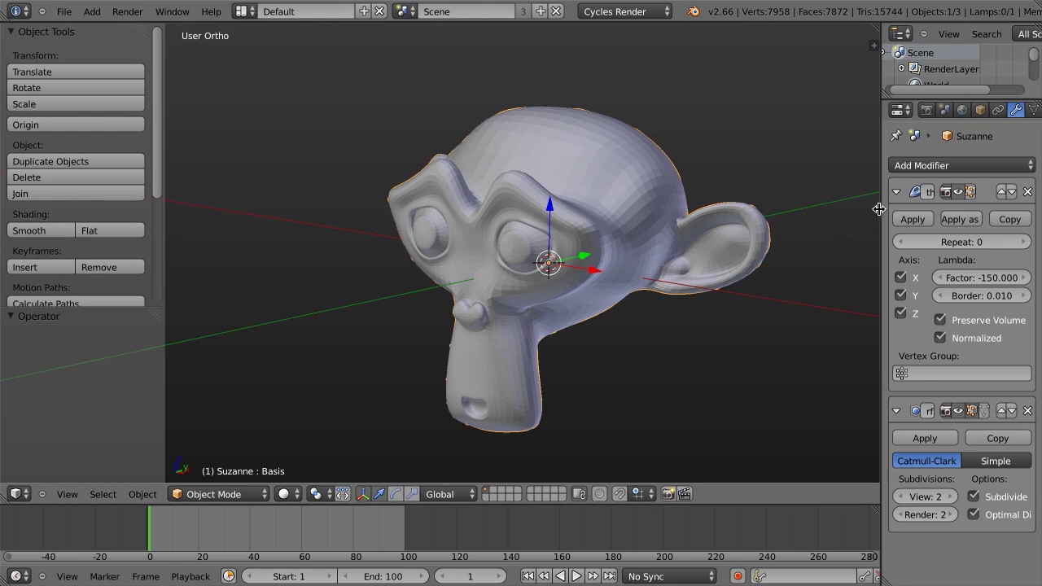
Widen the Properties editor and add a Laplacian Smooth modifier to Suzanne
drag(879, 210, 749, 223)
click(840, 164)
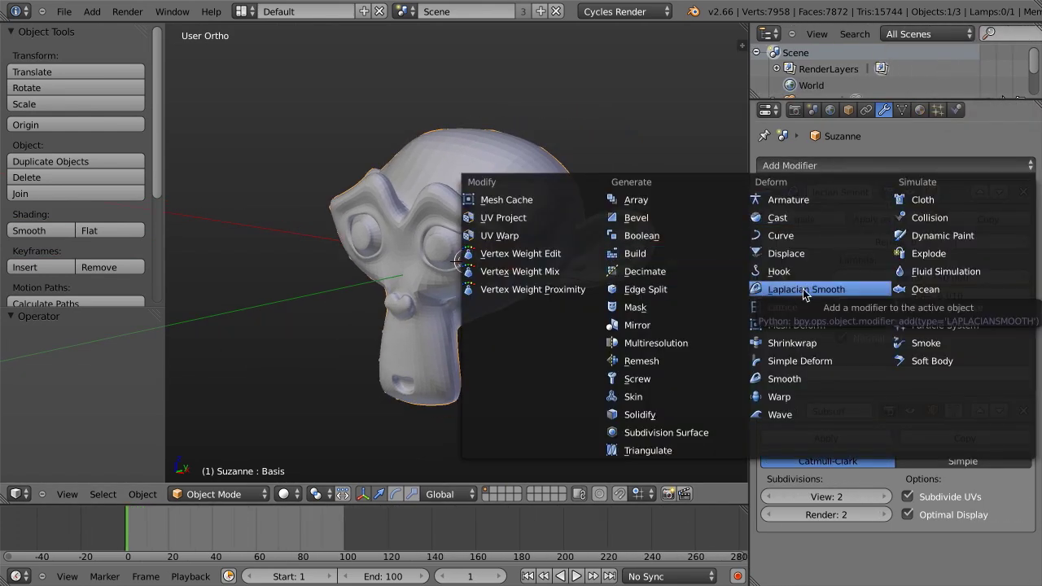
click(830, 291)
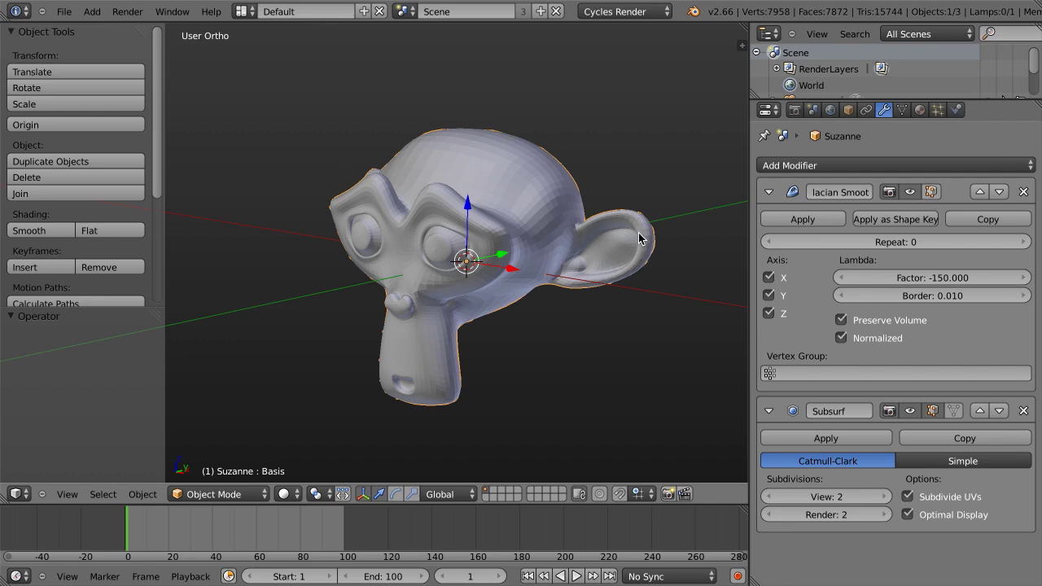
middle_drag(639, 239, 562, 248)
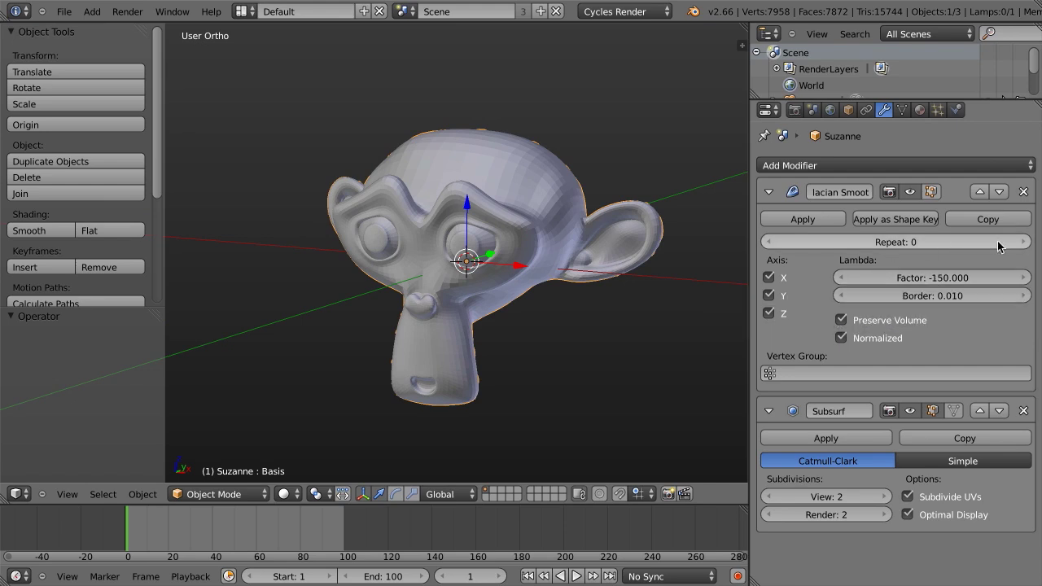
Set Laplacian Smooth Repeat to 1, then drag Factor to -1.005 and Border to 0.000
click(932, 278)
text(0)
key(Return)
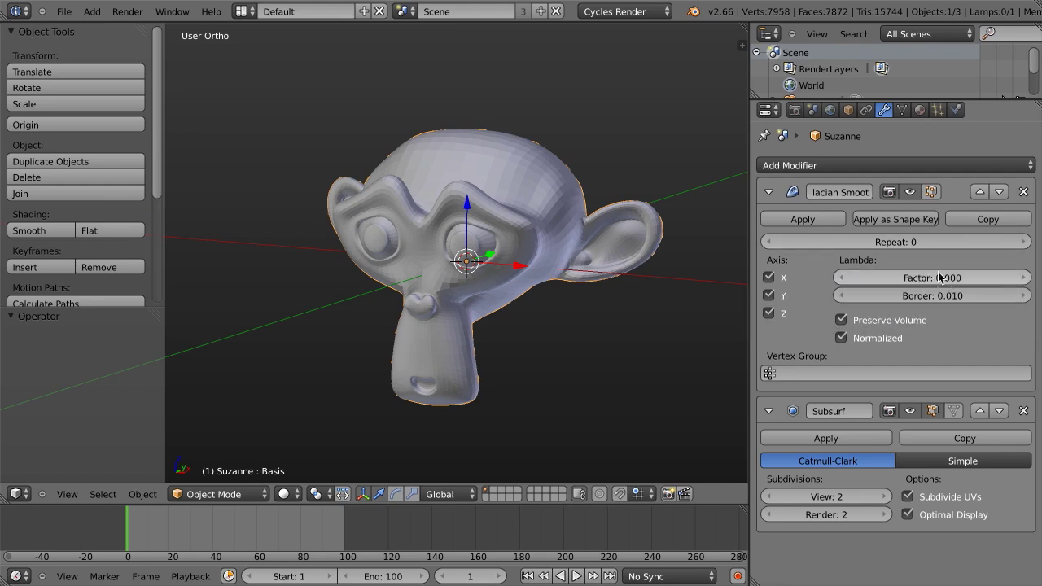
click(961, 242)
text(1)
key(Return)
drag(942, 283, 971, 282)
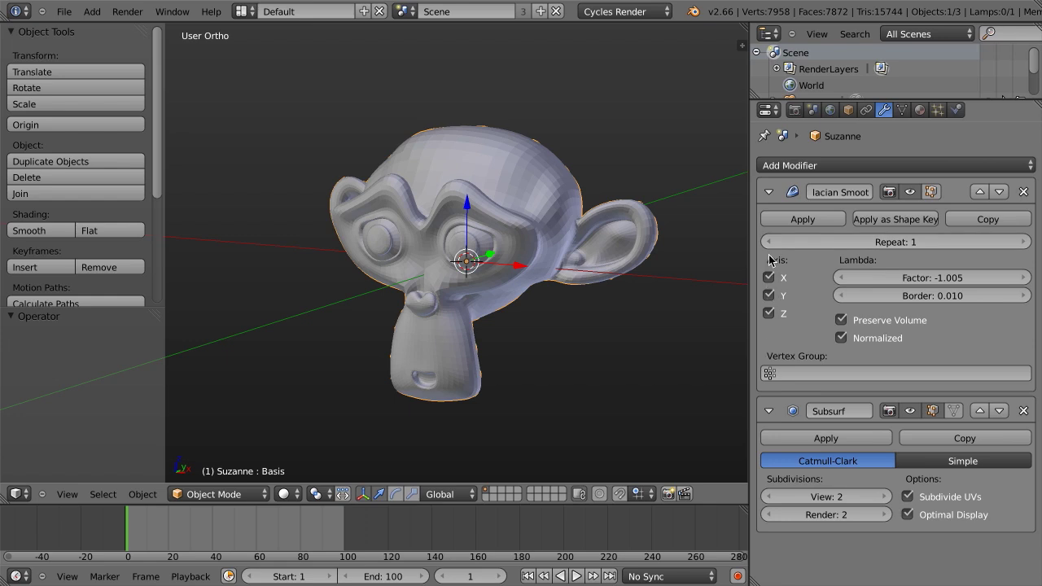
drag(968, 295, 1001, 291)
Set Border to 0, toggle Preserve Volume, and try a larger Factor with Normalized off
click(947, 291)
text(0)
key(Return)
click(866, 320)
click(865, 322)
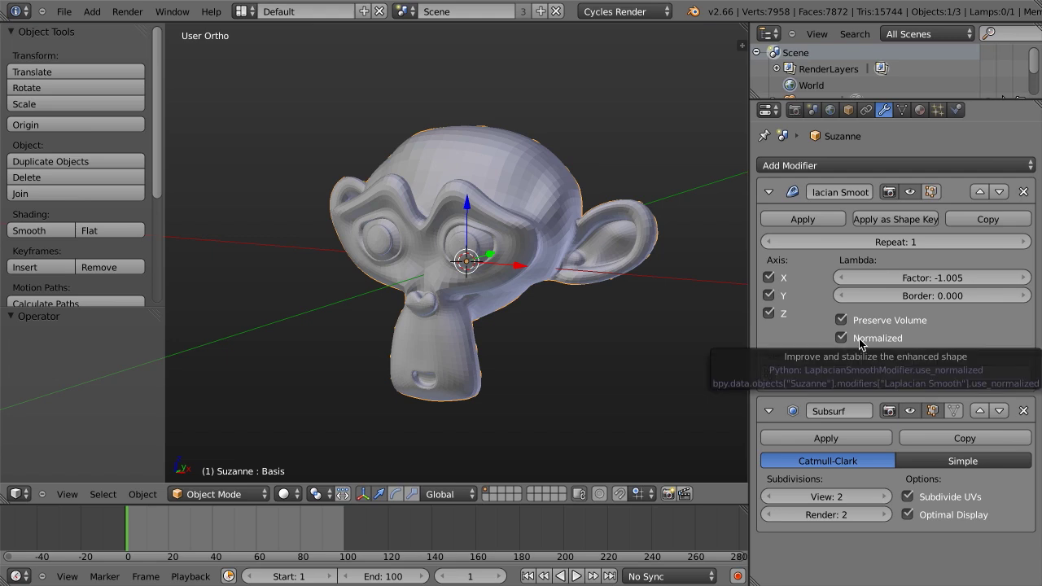
click(860, 339)
drag(949, 280, 870, 301)
middle_drag(576, 281, 544, 298)
Turn Normalized back on and set the smoothing Factor to -150
click(860, 338)
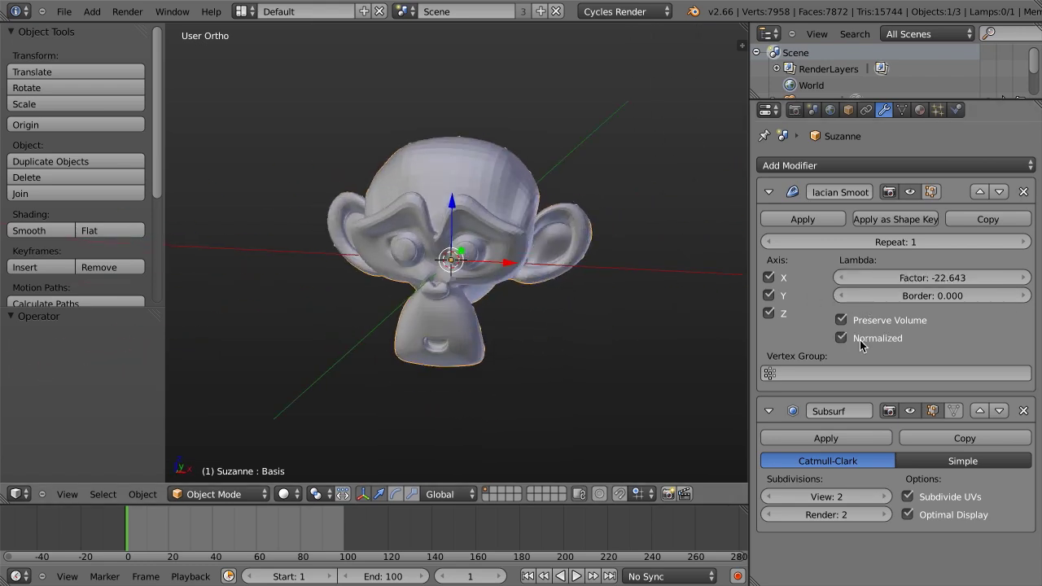
click(942, 277)
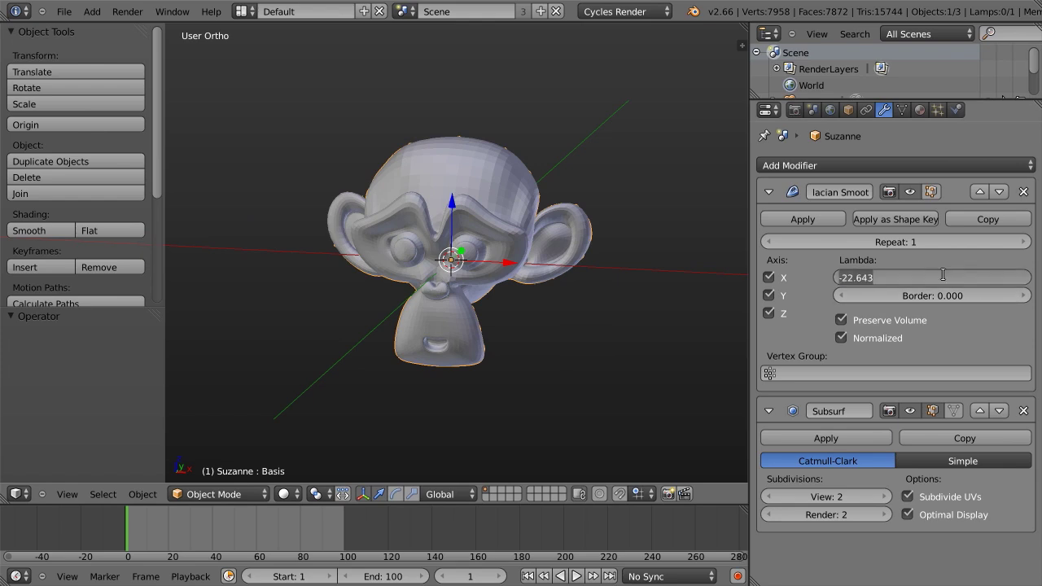
text(-150)
key(Return)
Inspect the exaggerated Suzanne from the front and from angled views
key(KP_1)
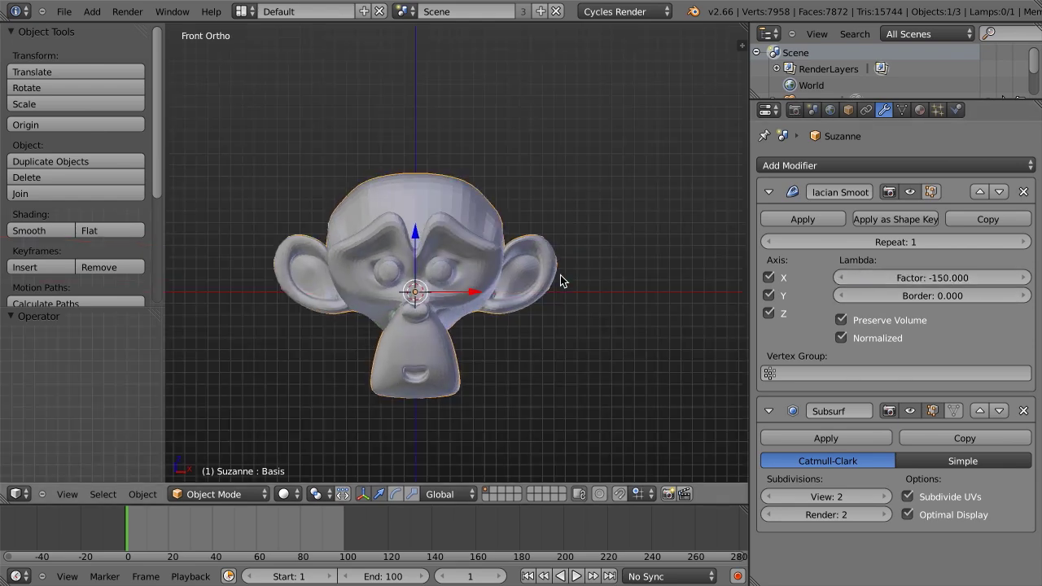
scroll(505, 303, up, 3)
middle_drag(505, 304, 438, 307)
scroll(488, 273, down, 3)
scroll(435, 308, up, 4)
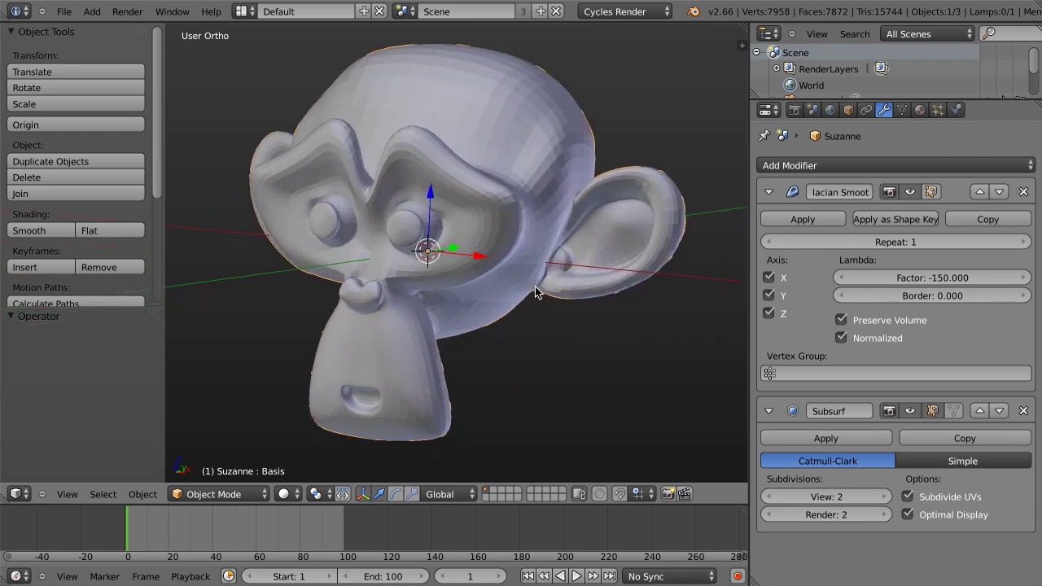
scroll(649, 281, down, 1)
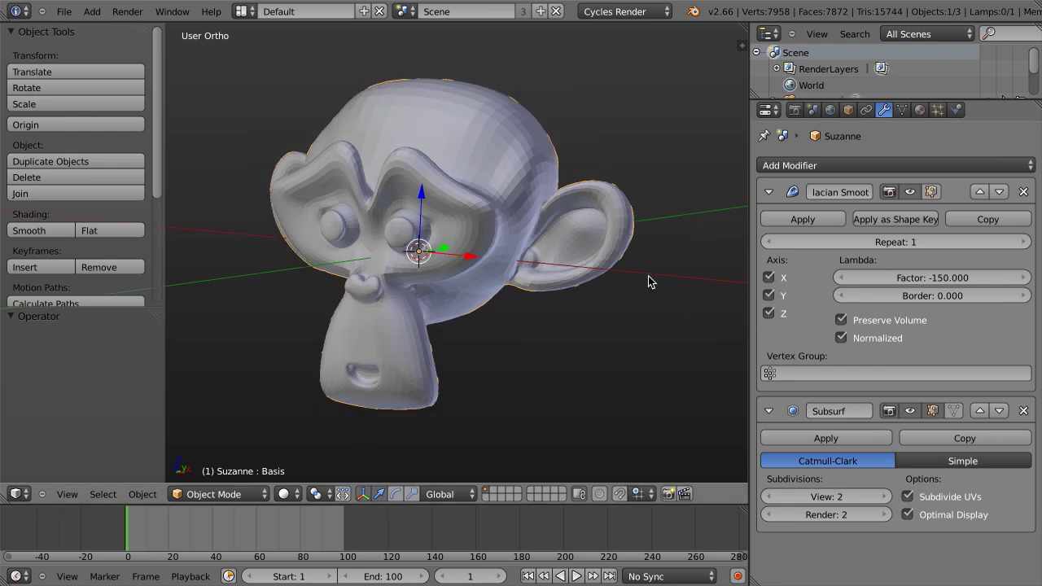
middle_drag(648, 276, 625, 278)
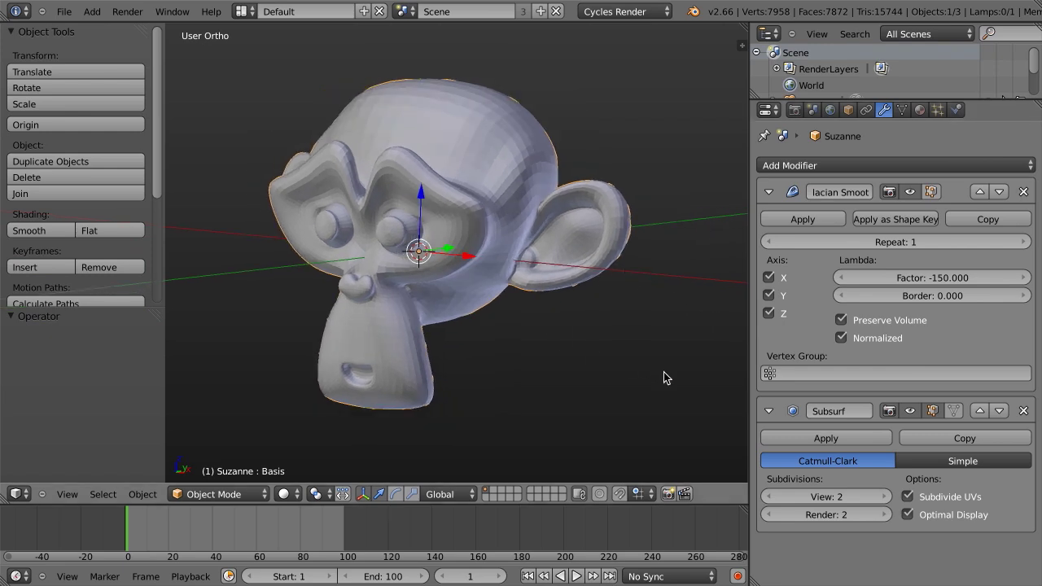
Circle Suzanne's snout with a grease pencil stroke, then delete the stroke
click(820, 373)
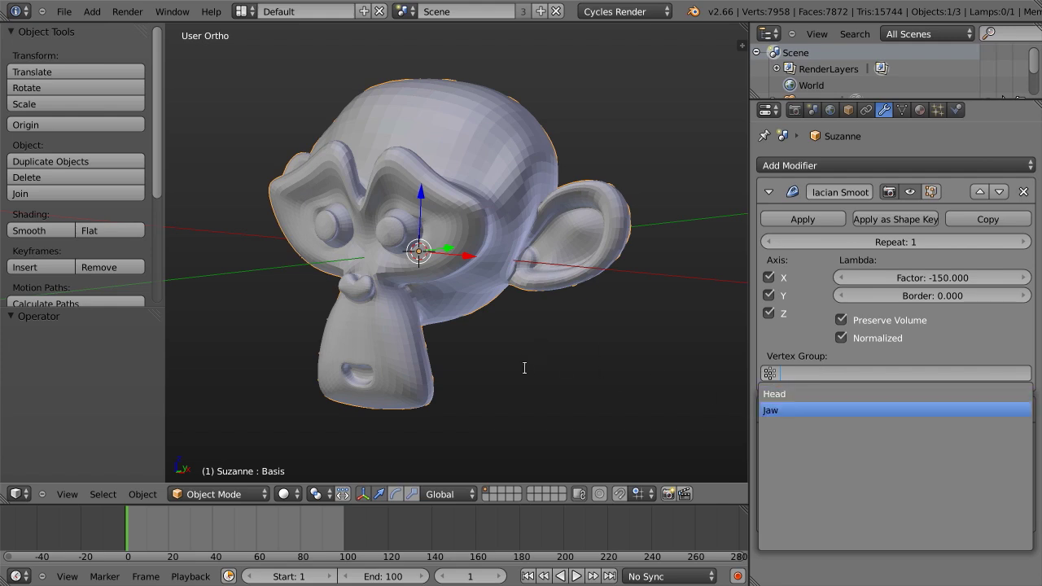
key(Escape)
mouse_move(446, 328)
mouse_down()
mouse_move(411, 278)
mouse_move(282, 333)
mouse_move(315, 409)
mouse_move(416, 315)
mouse_up()
key(n)
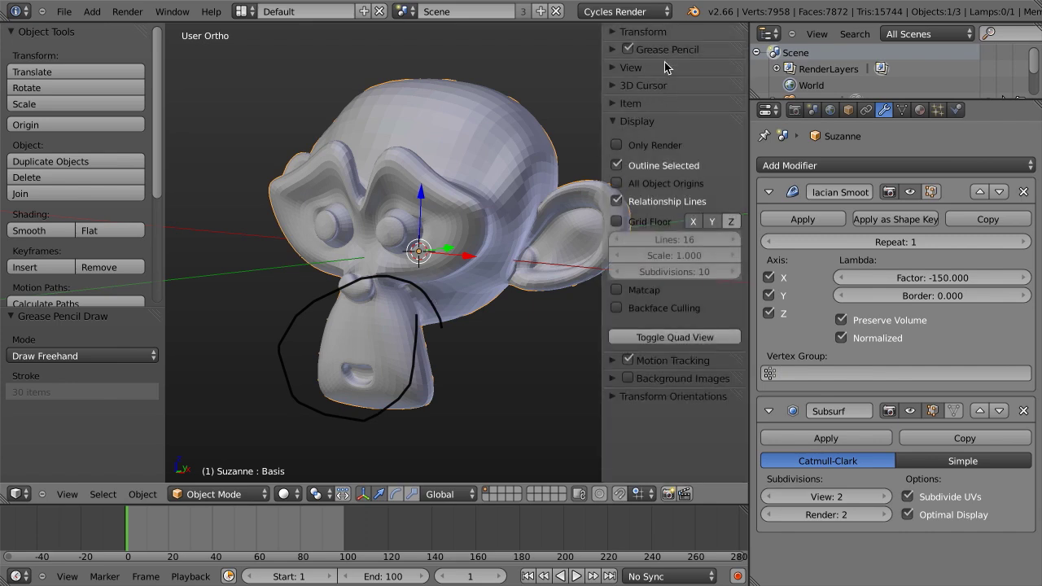
click(665, 51)
click(639, 115)
Limit the Laplacian Smooth modifier to the Jaw vertex group and review it front-on
click(896, 374)
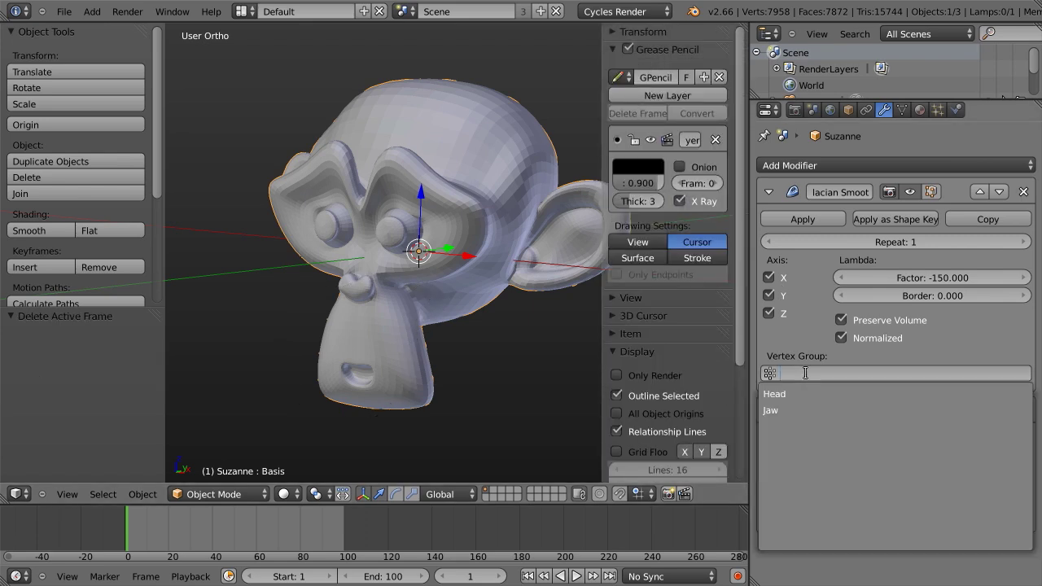
click(806, 408)
key(n)
scroll(508, 311, down, 3)
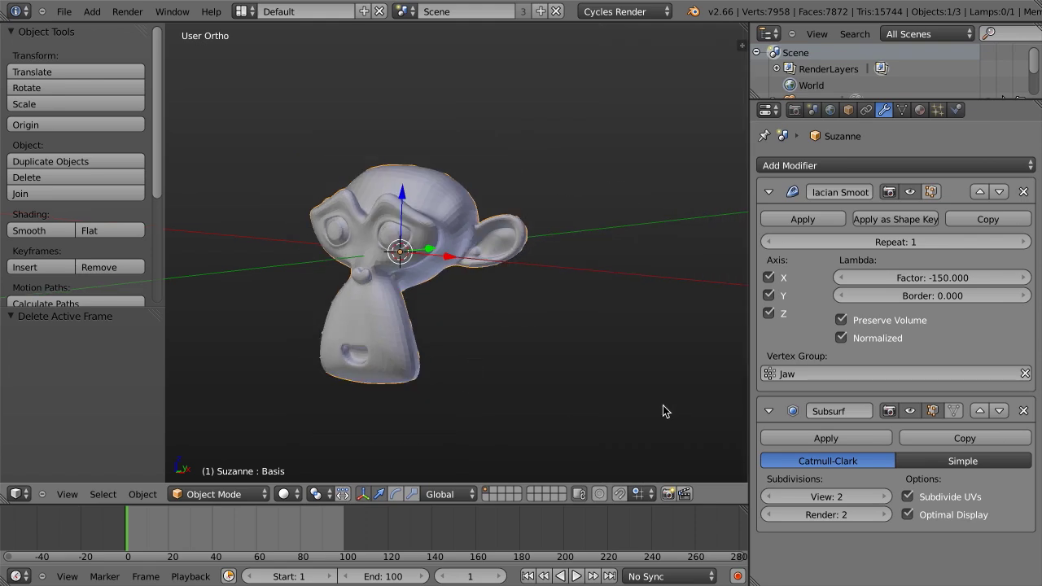
middle_drag(485, 312, 679, 331)
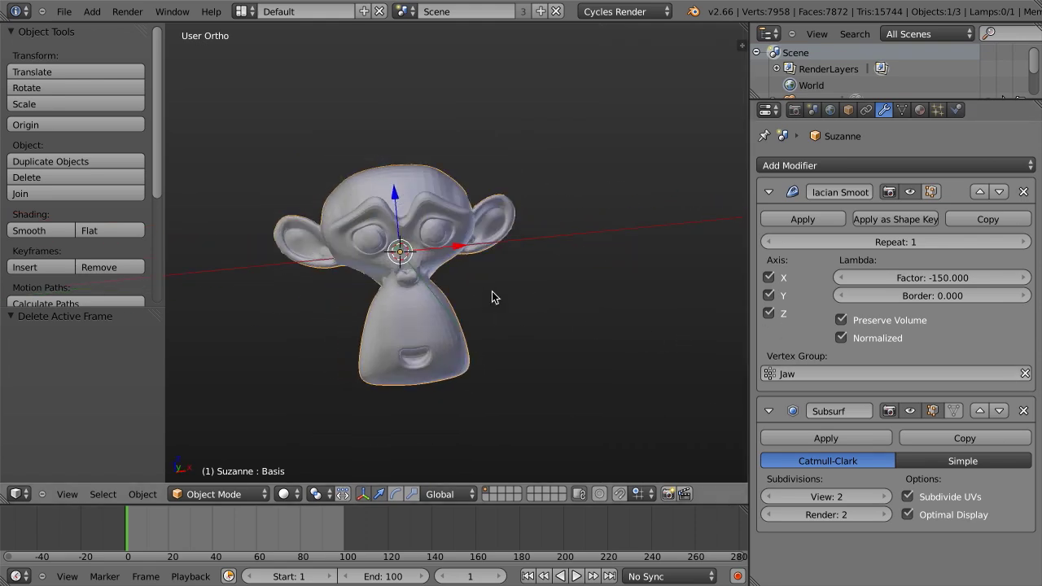
mouse_move(446, 276)
middle_down()
mouse_move(579, 211)
mouse_move(518, 261)
mouse_move(366, 294)
mouse_move(416, 297)
mouse_move(465, 279)
middle_up()
key(KP_1)
In Edit Mode, select the vertices of Suzanne's right ear, dropping one stray vertex
key(Tab)
key(a)
key(z)
mouse_move(653, 199)
ctrl+mouse_down()
mouse_move(588, 139)
mouse_move(548, 150)
mouse_move(526, 164)
mouse_move(510, 236)
mouse_move(493, 271)
ctrl+mouse_up()
key(z)
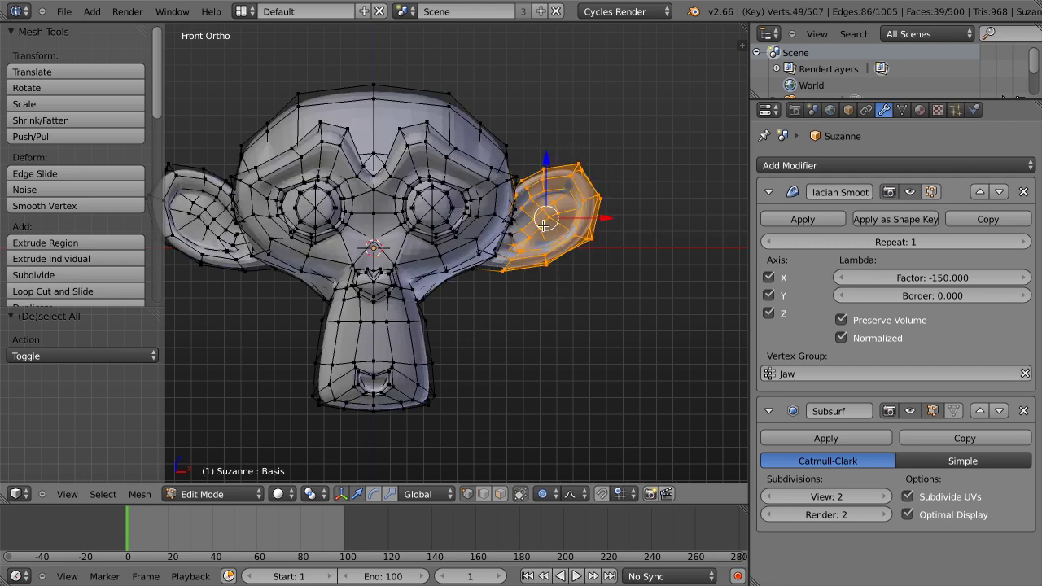
middle_drag(551, 298, 570, 171)
scroll(572, 166, up, 3)
shift+right_click(573, 161)
scroll(553, 227, down, 5)
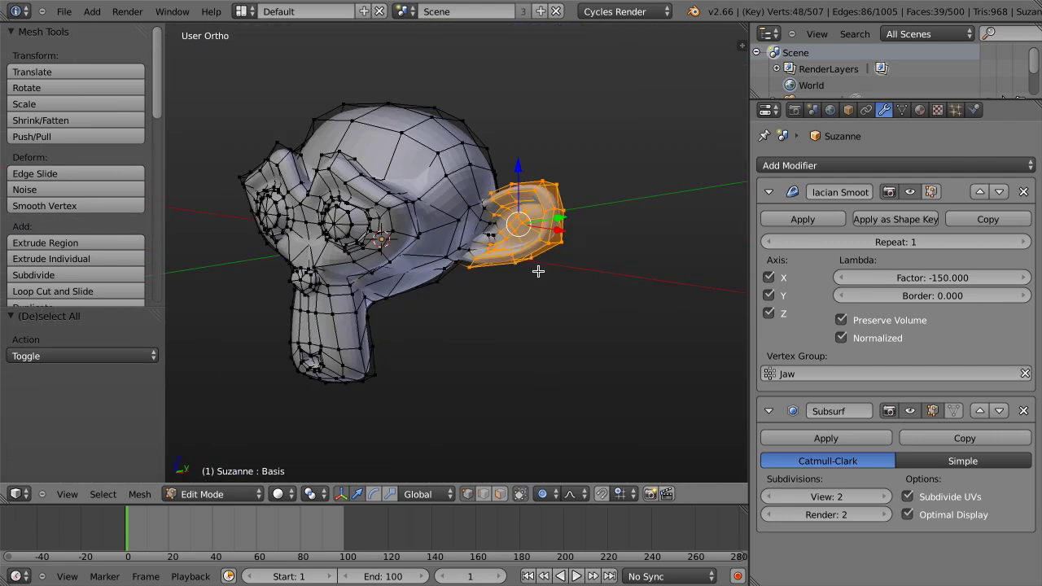
Check the Jaw vertex group in Object Data, then return to Object Mode framed front-on
click(905, 110)
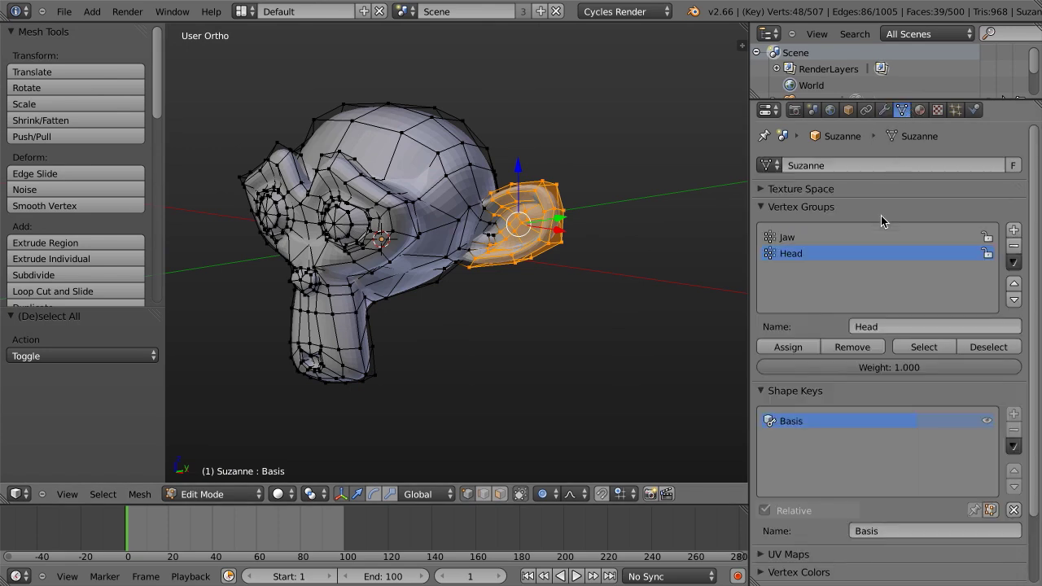
click(786, 350)
key(Tab)
key(KP_1)
scroll(634, 321, down, 3)
key(KP_Decimal)
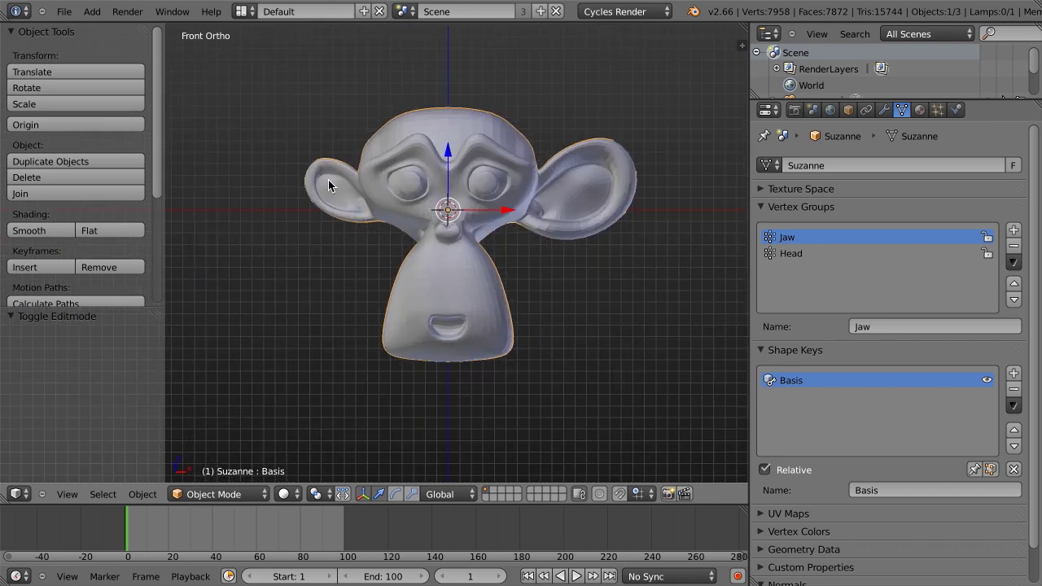
Set the Laplacian Smooth Factor back to -150 in the modifier stack
click(885, 110)
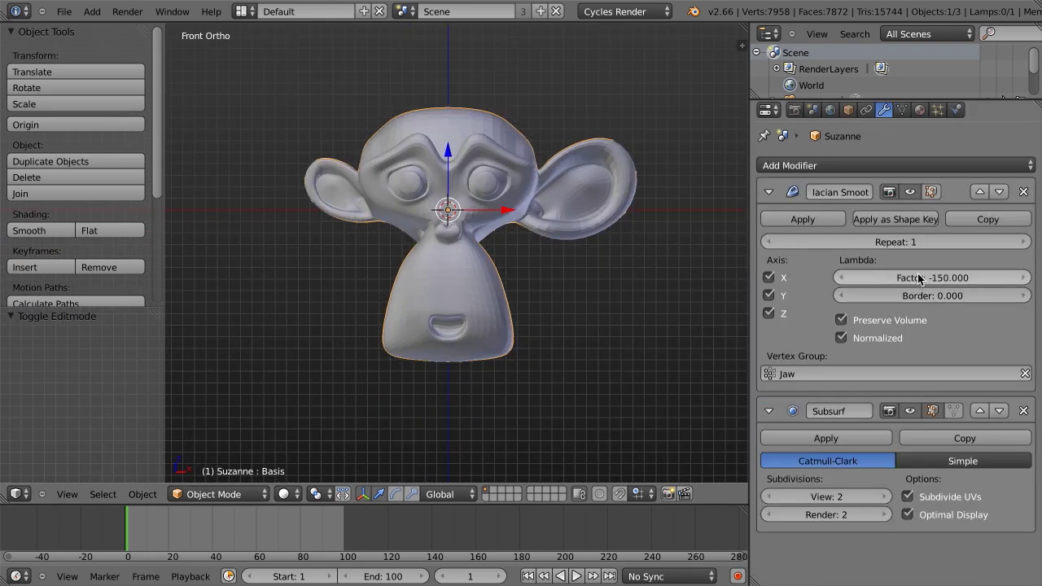
drag(982, 278, 953, 278)
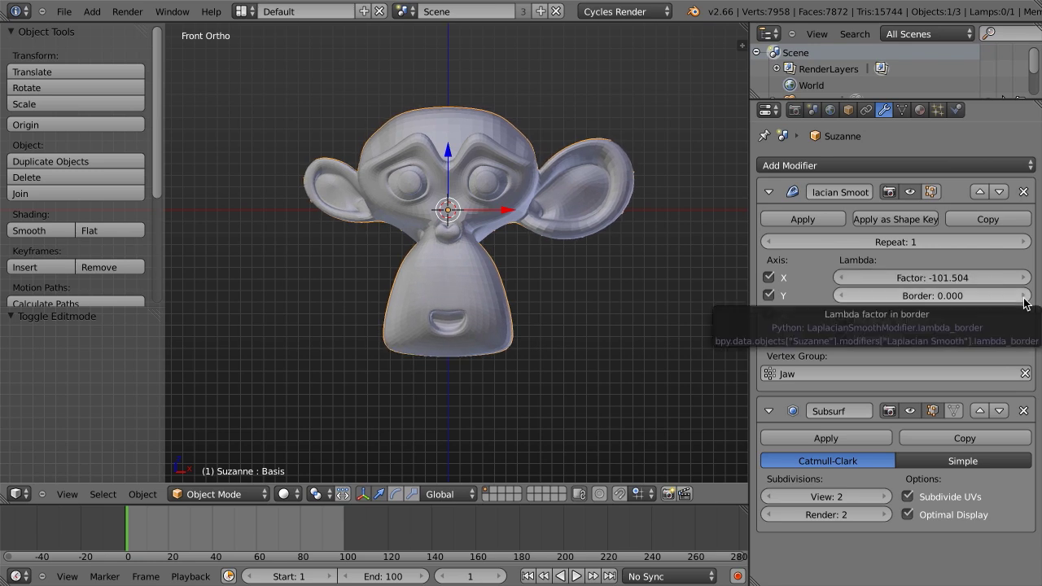
click(926, 275)
text(-150)
key(Return)
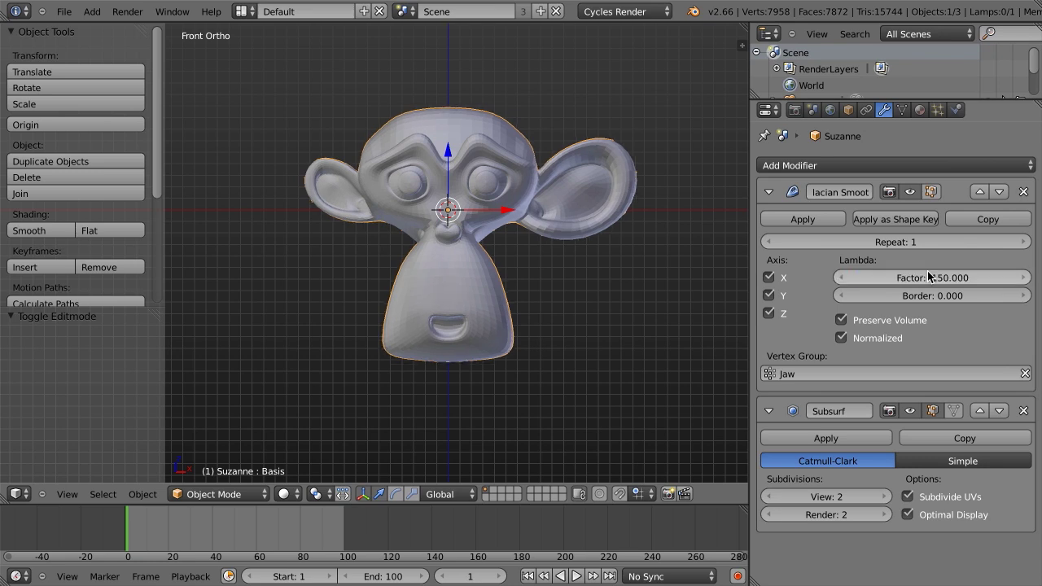
Restrict the smoothing to the Head vertex group, review it front-on, and switch to the browser
click(801, 373)
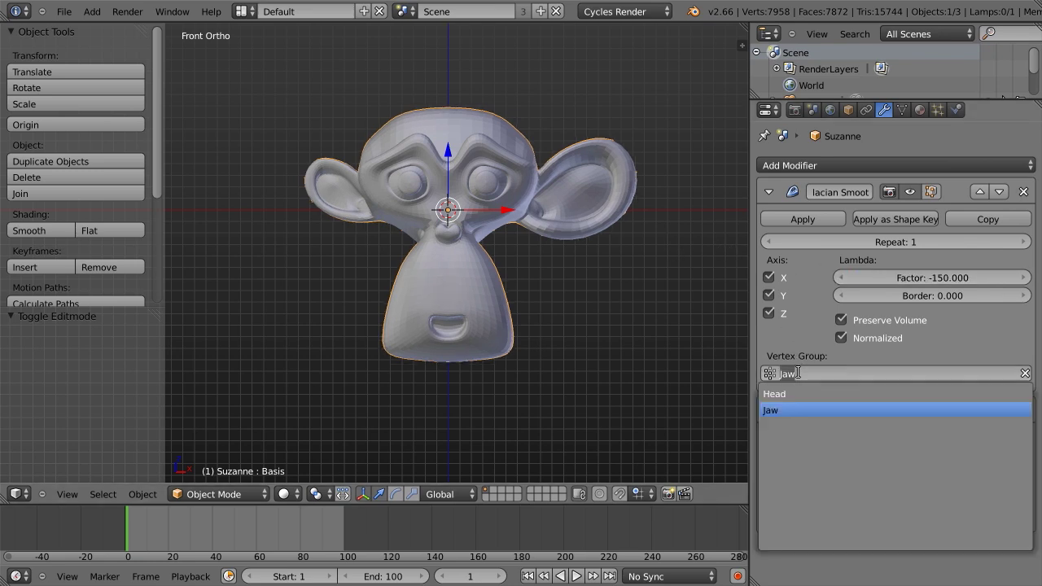
click(798, 394)
key(ctrl+2)
scroll(529, 277, up, 3)
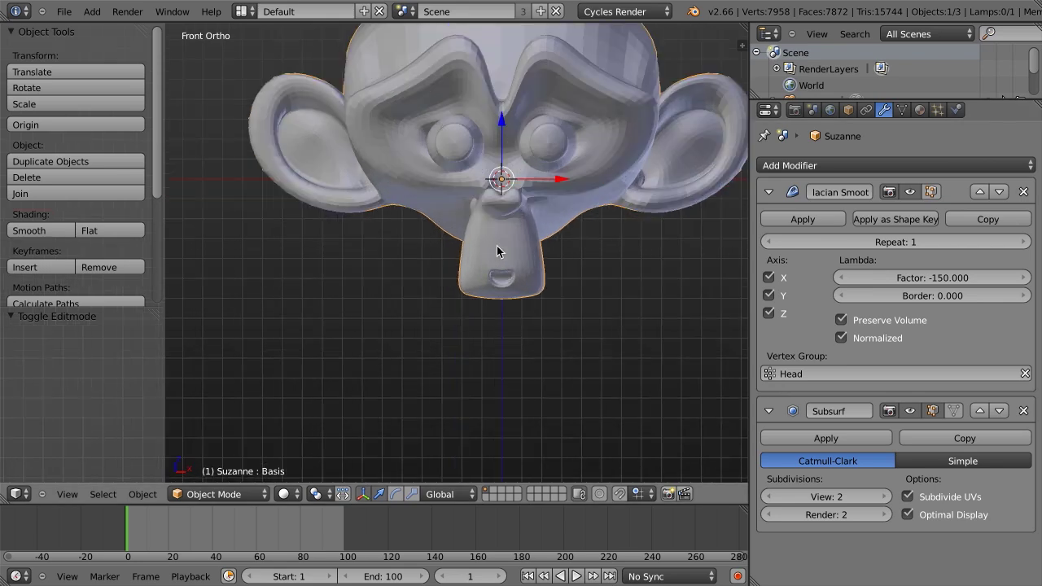
scroll(531, 214, down, 3)
middle_drag(531, 214, 502, 236)
scroll(503, 236, up, 3)
key(KP_1)
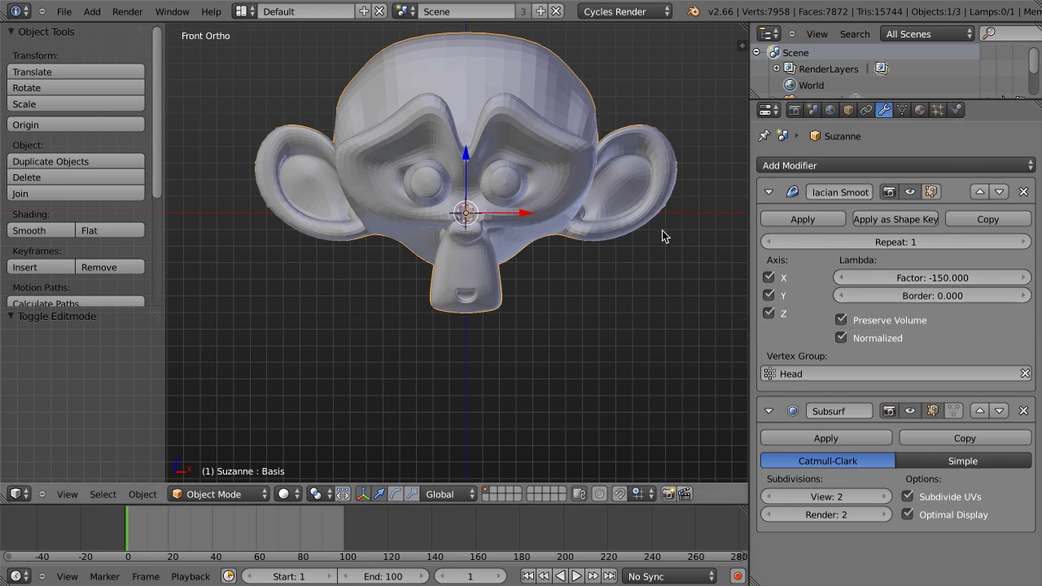
shift+middle_drag(648, 234, 614, 289)
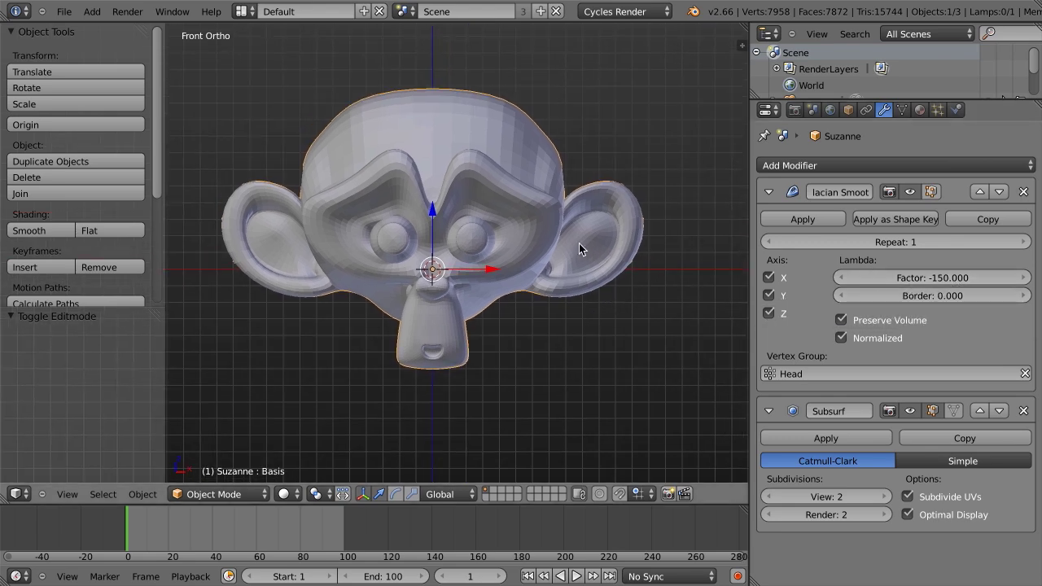
key(super+Tab)
key(super+Tab)
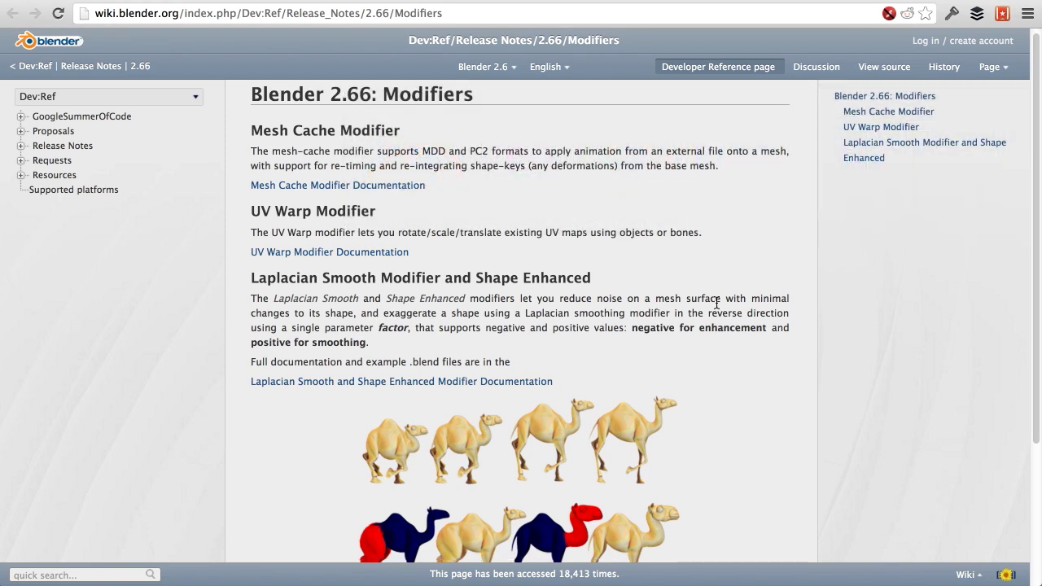
Scroll the wiki through the Laplacian Smooth and Shape Enhanced section and its example images
scroll(717, 303, down, 5)
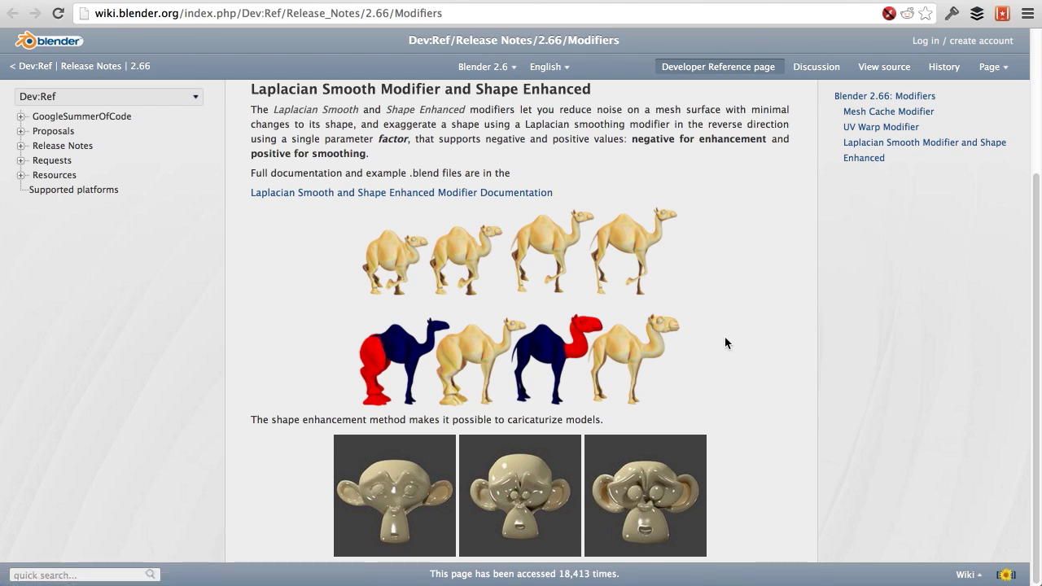
scroll(725, 343, up, 1)
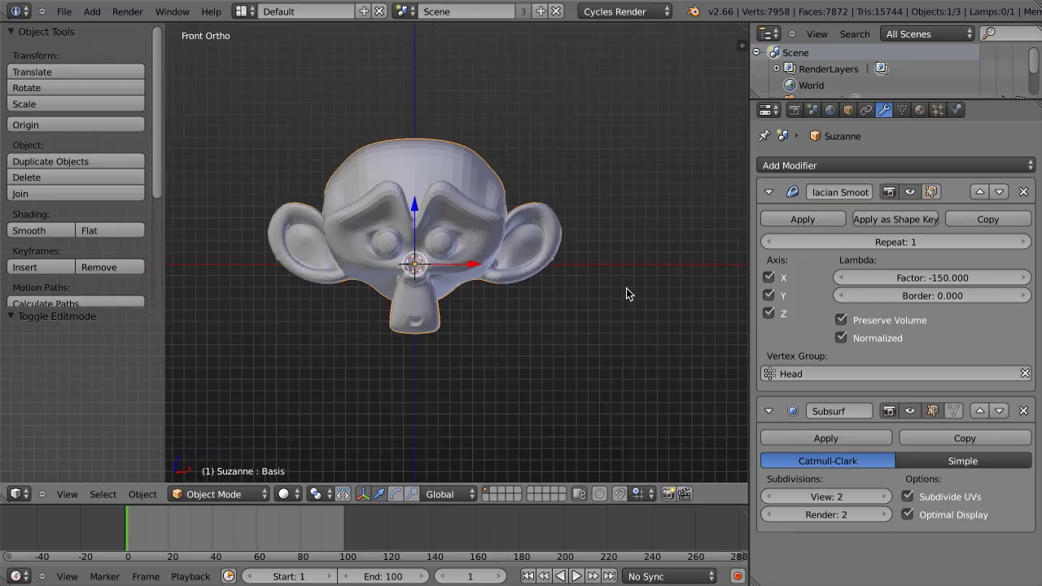
Open the mesh-cache.blend example file and frame Suzanne large with the tool shelf hidden
key(ctrl+o)
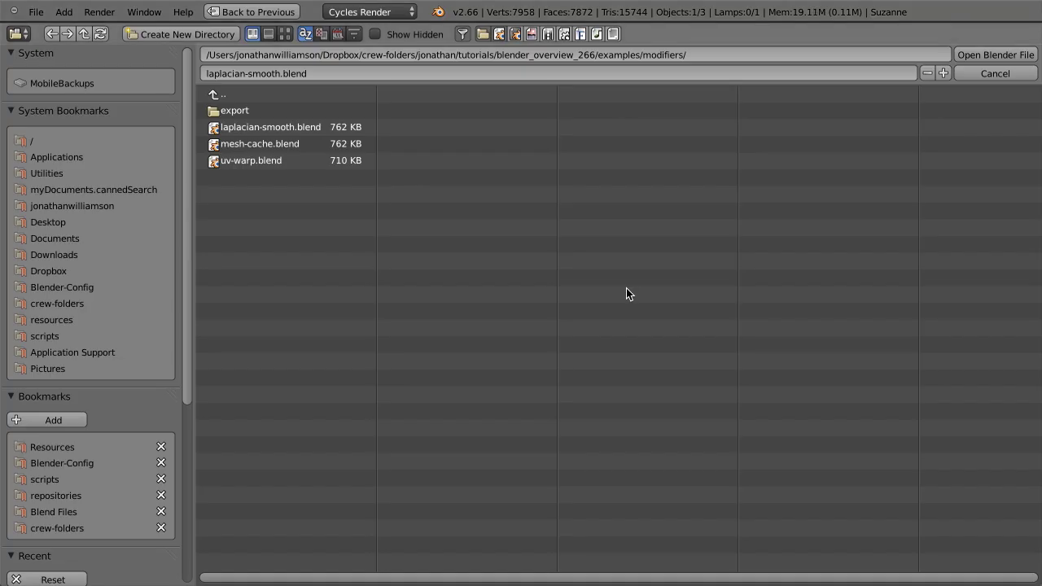
double_click(281, 144)
shift+middle_drag(644, 259, 567, 265)
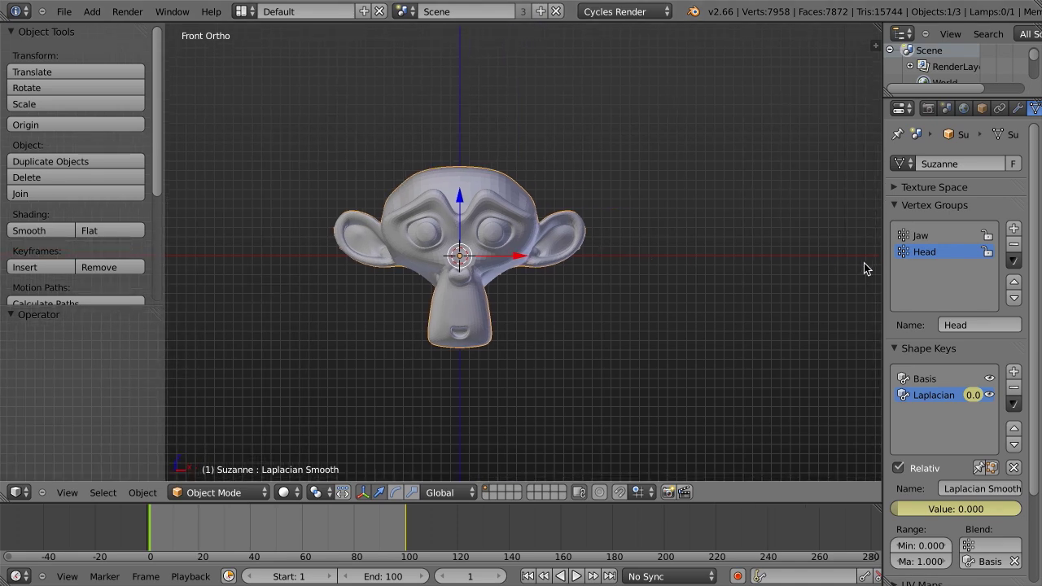
drag(881, 265, 817, 266)
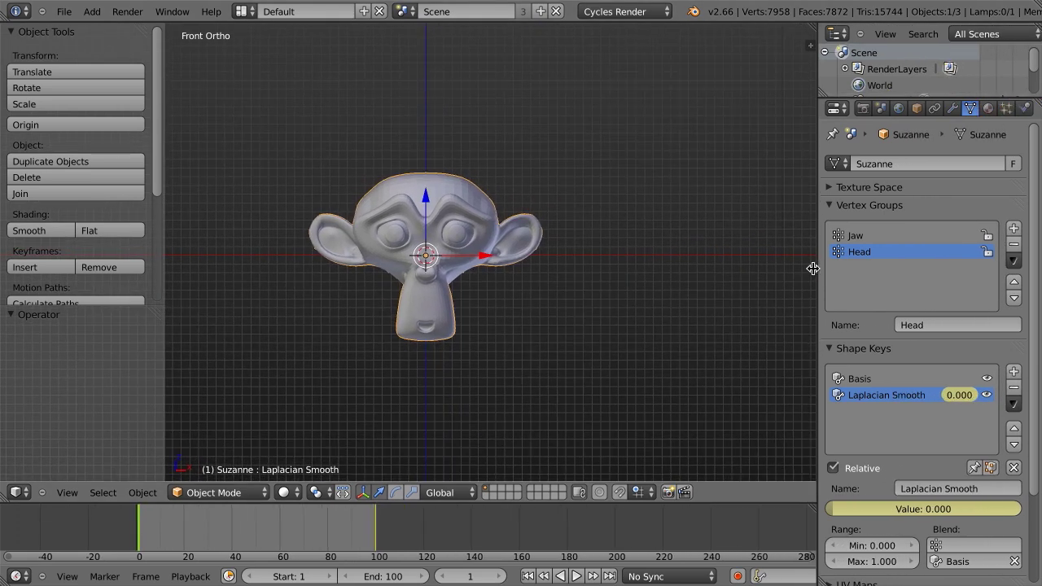
key(t)
shift+middle_drag(586, 267, 425, 280)
scroll(407, 278, up, 2)
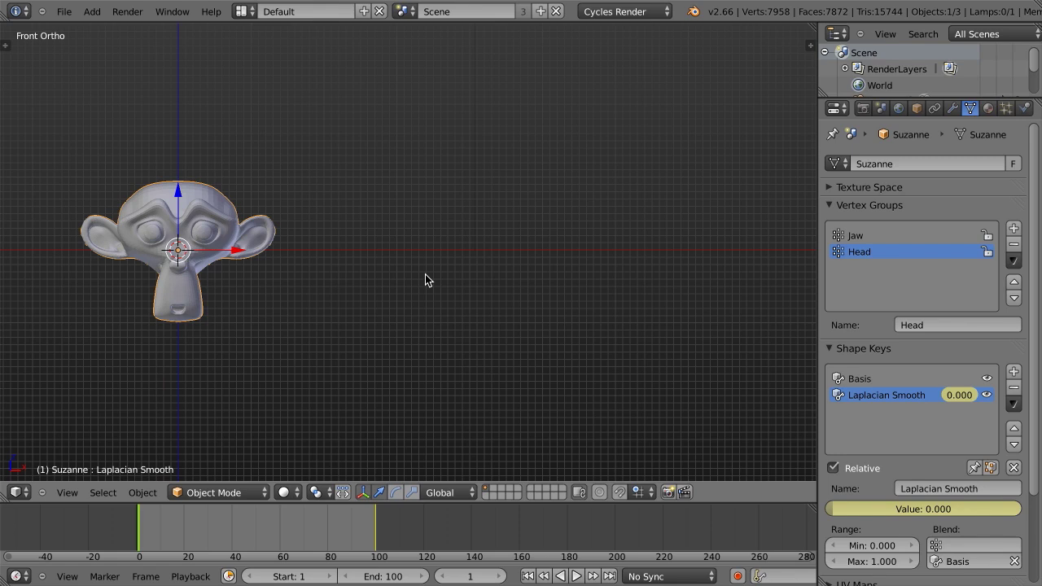
shift+middle_drag(222, 276, 558, 282)
scroll(302, 269, up, 4)
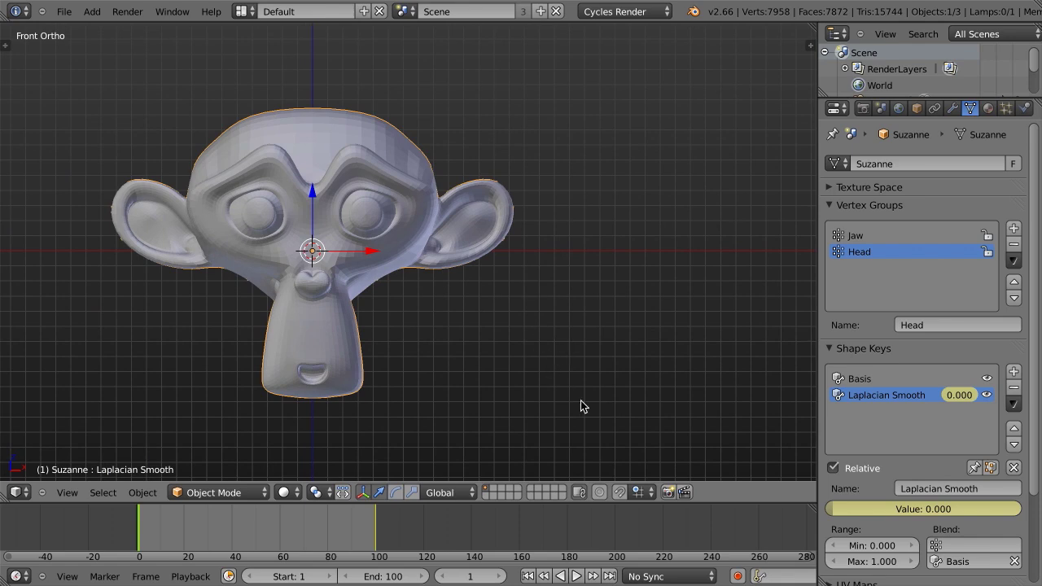
Raise the Laplacian Smooth shape key to 1.000 and play the animation, then stop it
mouse_move(842, 508)
mouse_down()
mouse_move(1021, 509)
mouse_move(879, 493)
mouse_move(839, 509)
mouse_up()
key(alt+a)
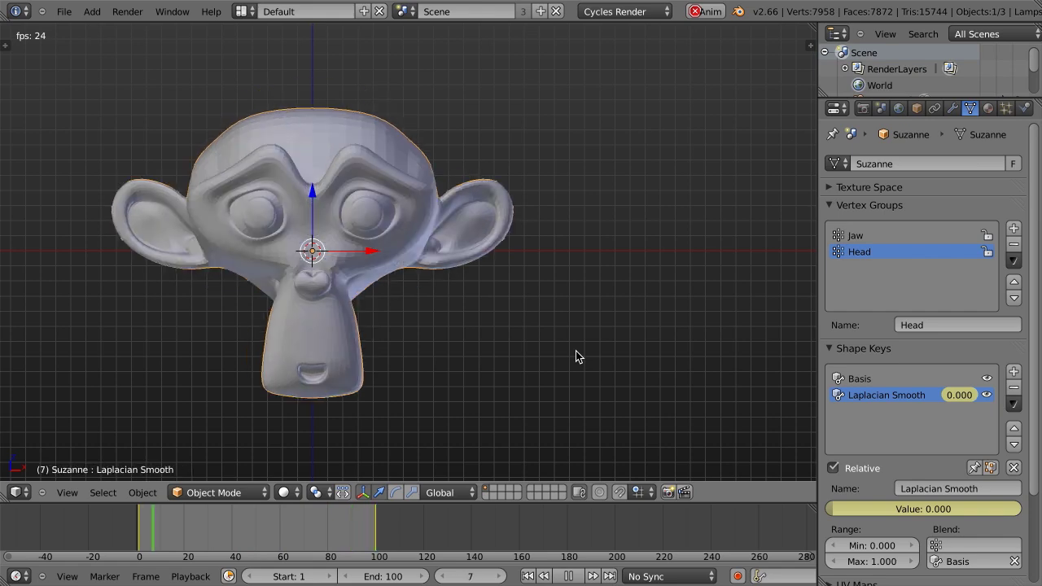
key(Escape)
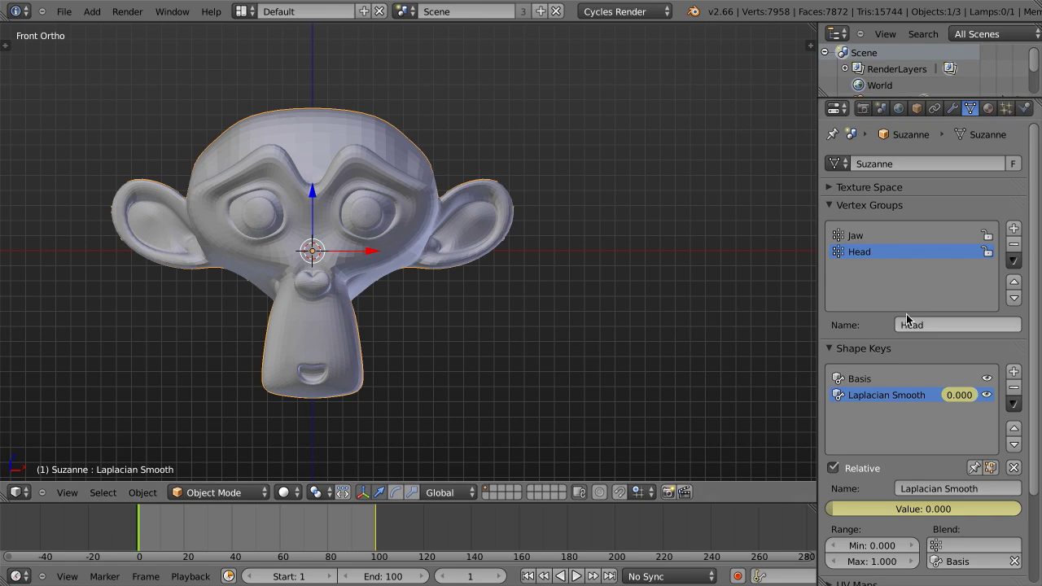
Check the Modifiers tab, widen the Properties editor, and return to Object Data
click(951, 108)
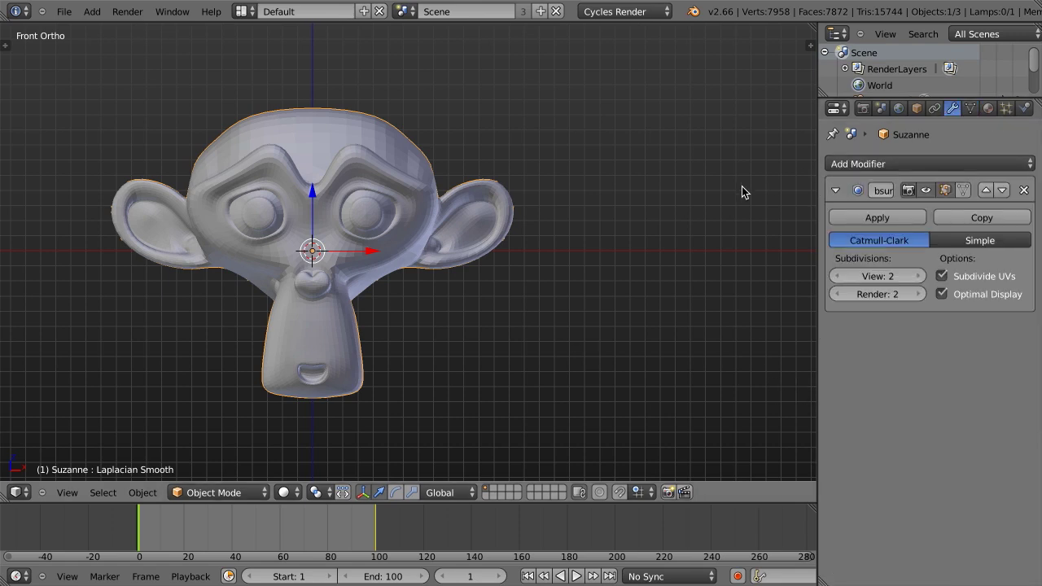
drag(818, 192, 782, 191)
click(933, 108)
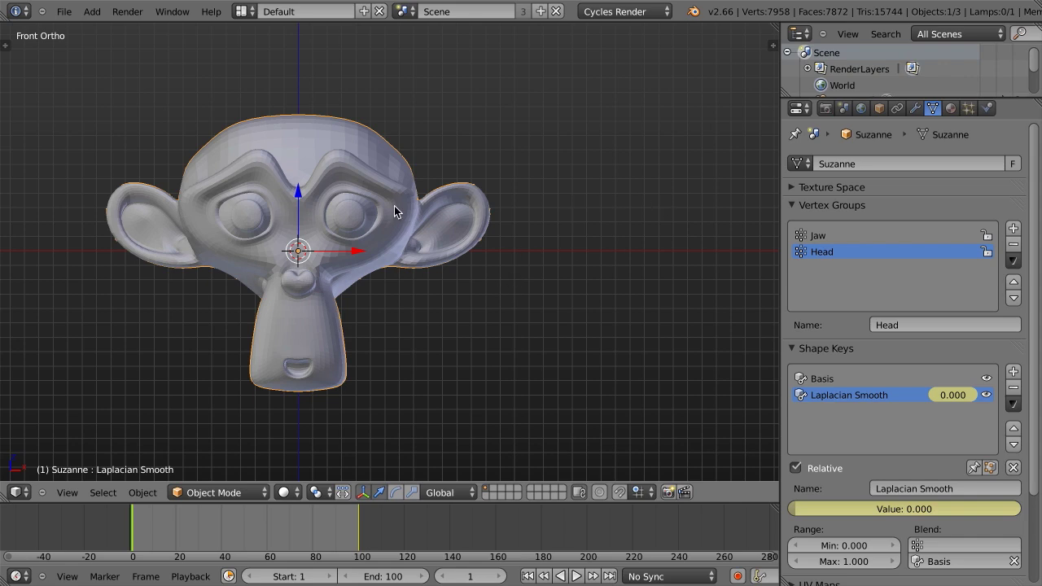
In User Preferences Addons, search 'new' and expand Import-Export: NewTek MDD format
key(ctrl+alt+u)
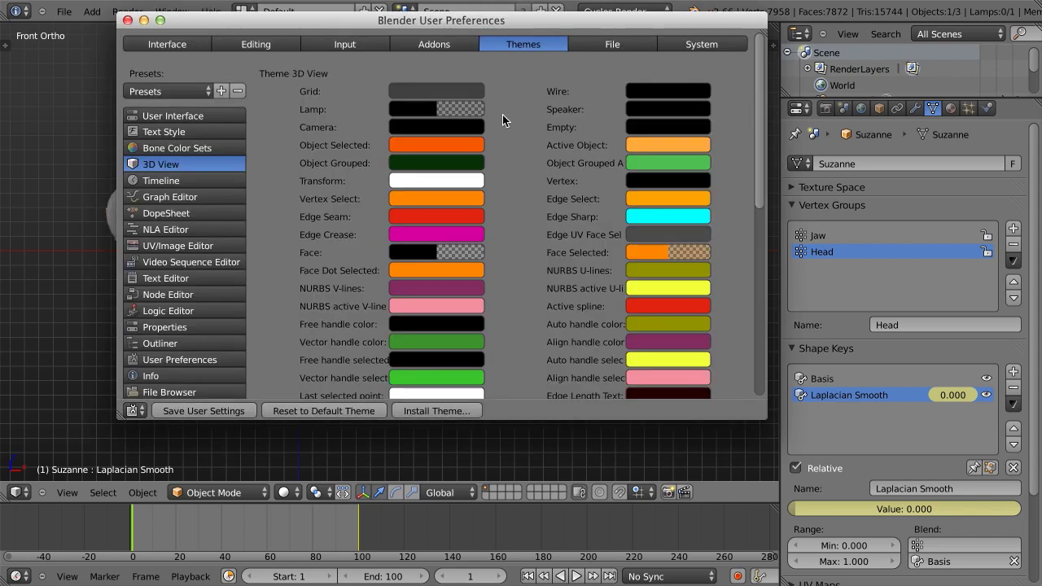
click(435, 45)
click(204, 72)
text(new)
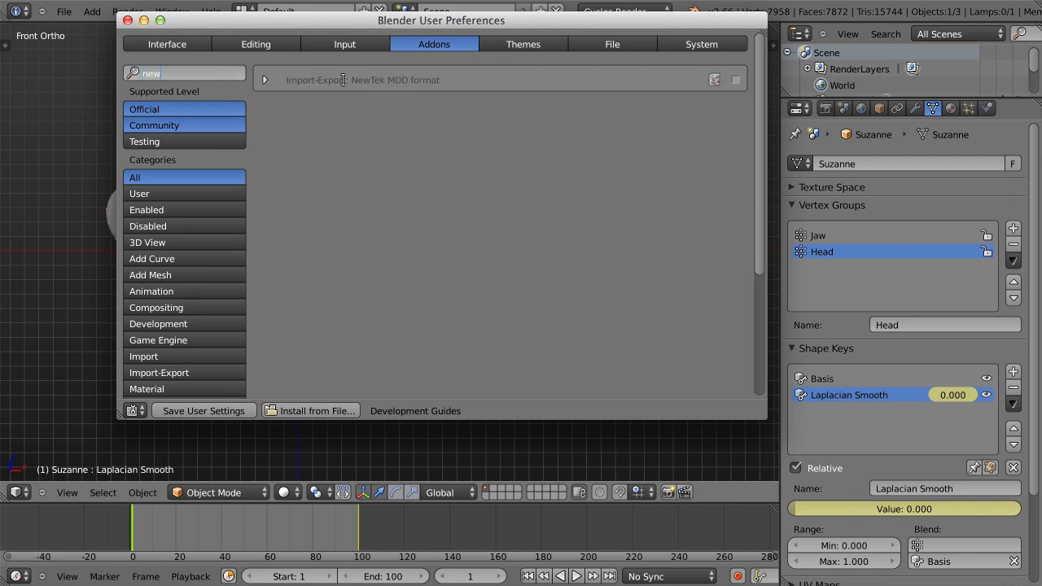
click(264, 81)
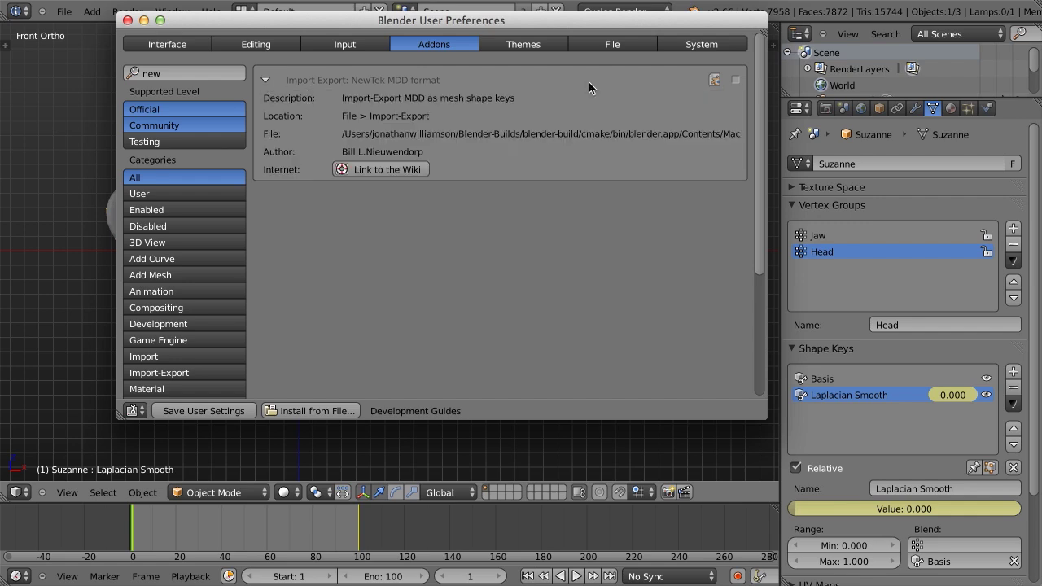
Enable the NewTek MDD add-on, close preferences, and look for MDD under File export
click(735, 81)
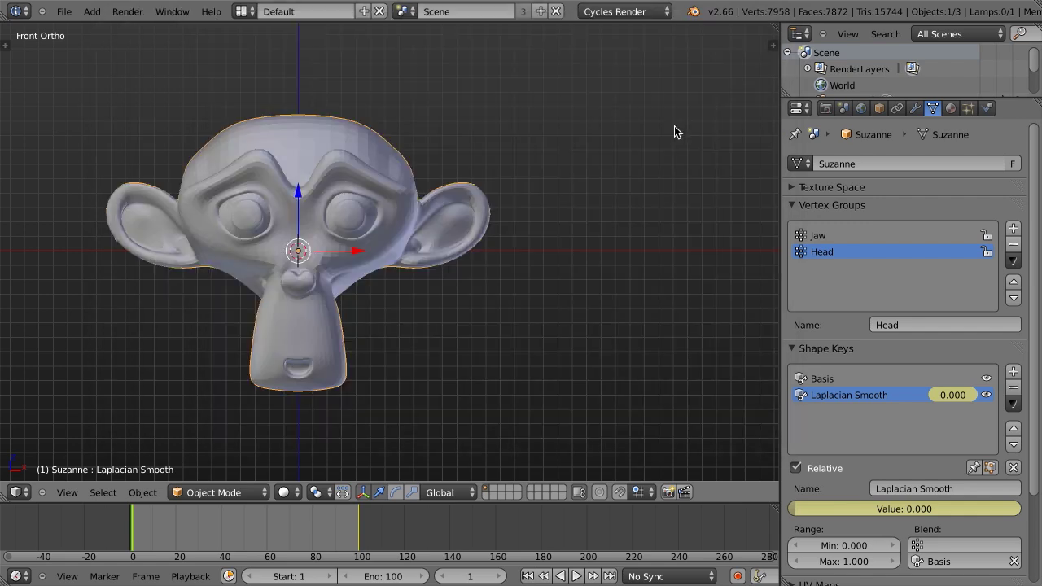
key(super+w)
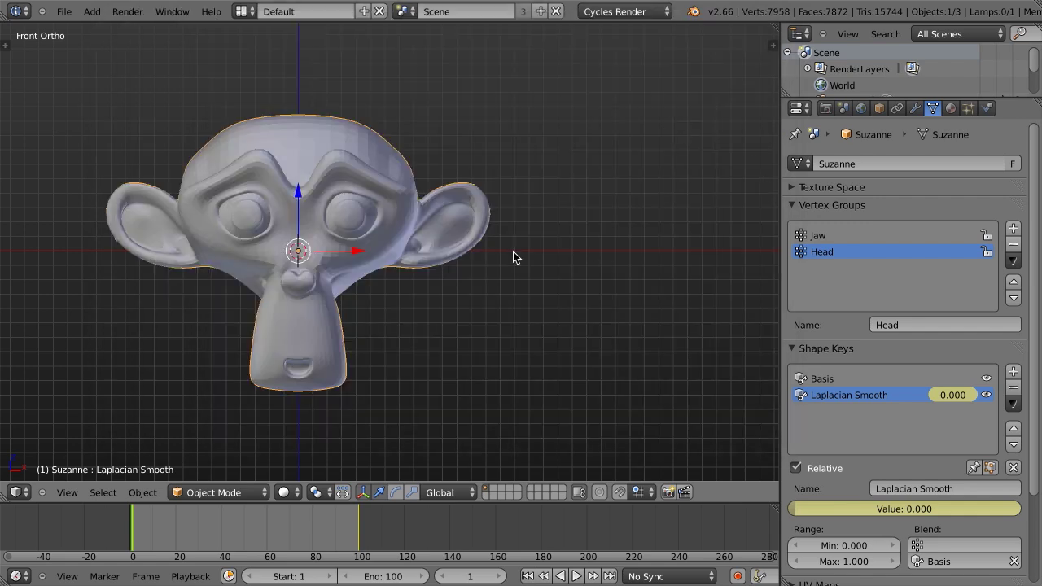
click(63, 11)
mouse_move(93, 275)
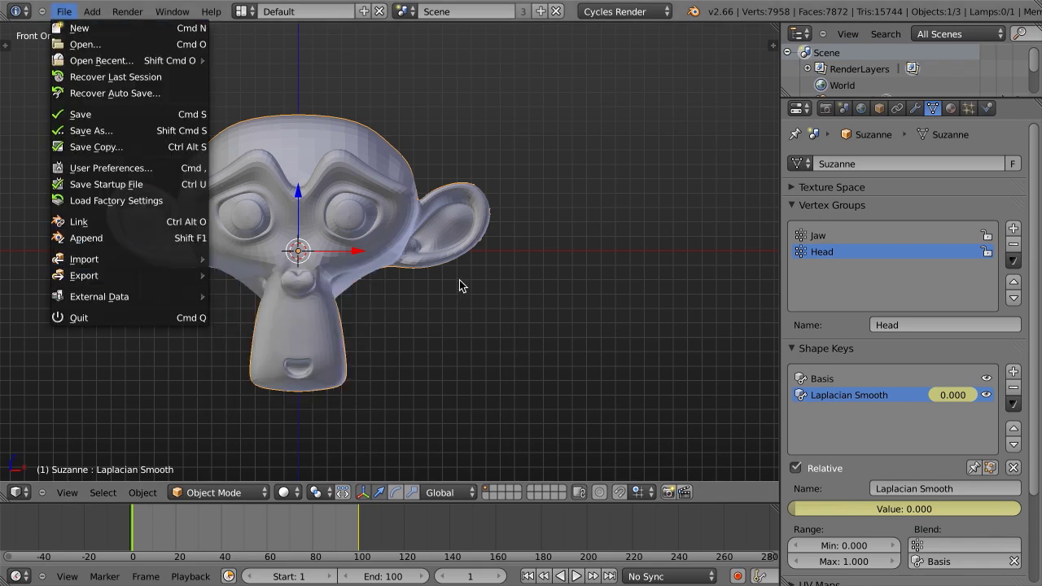
Review Suzanne's modifiers, play and rewind to frame 1, then find Lightwave Point Cache (.mdd) under Export
shift+middle_drag(412, 284, 454, 275)
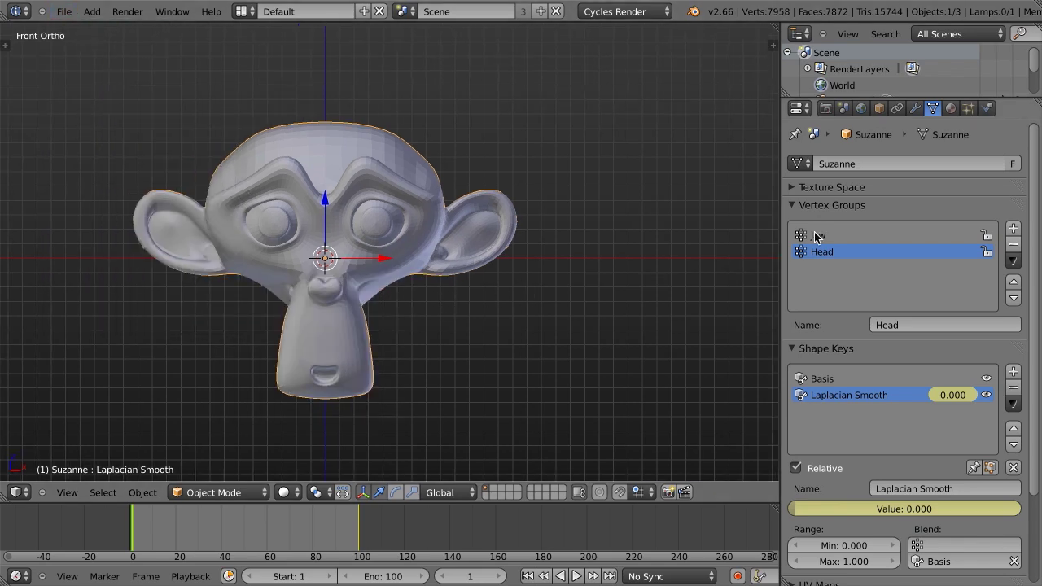
click(914, 109)
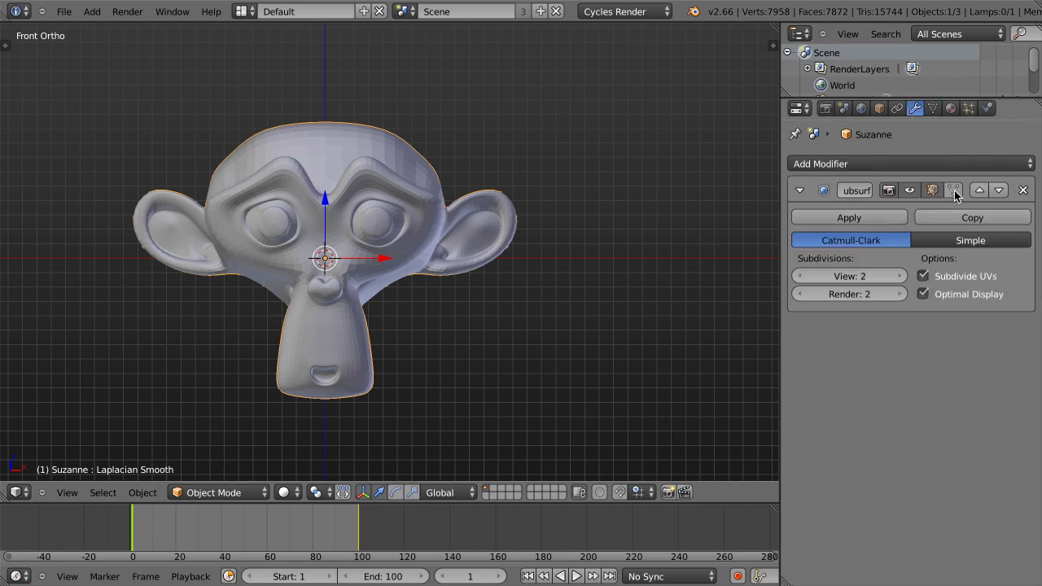
click(933, 108)
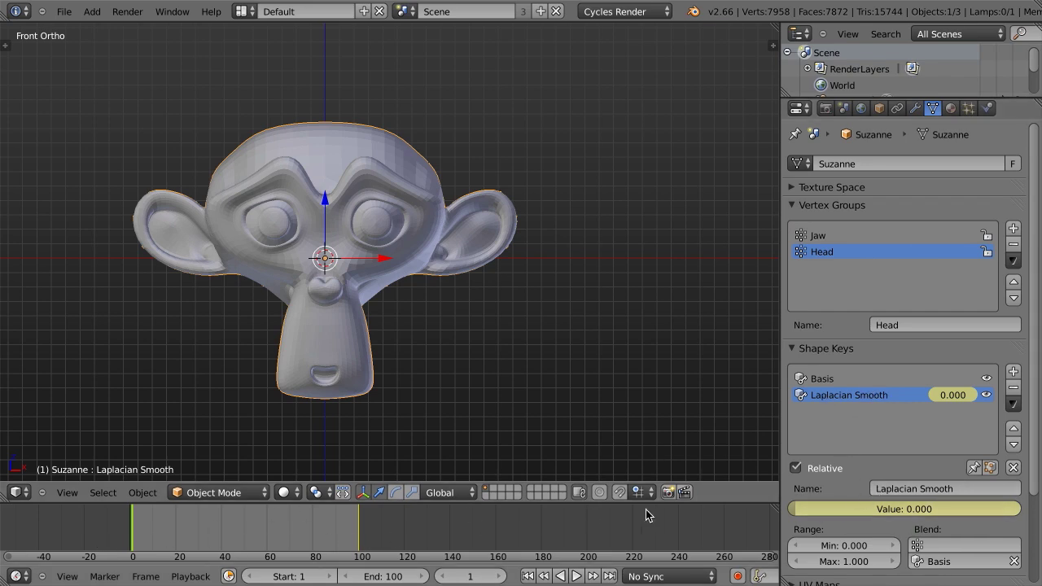
key(alt+a)
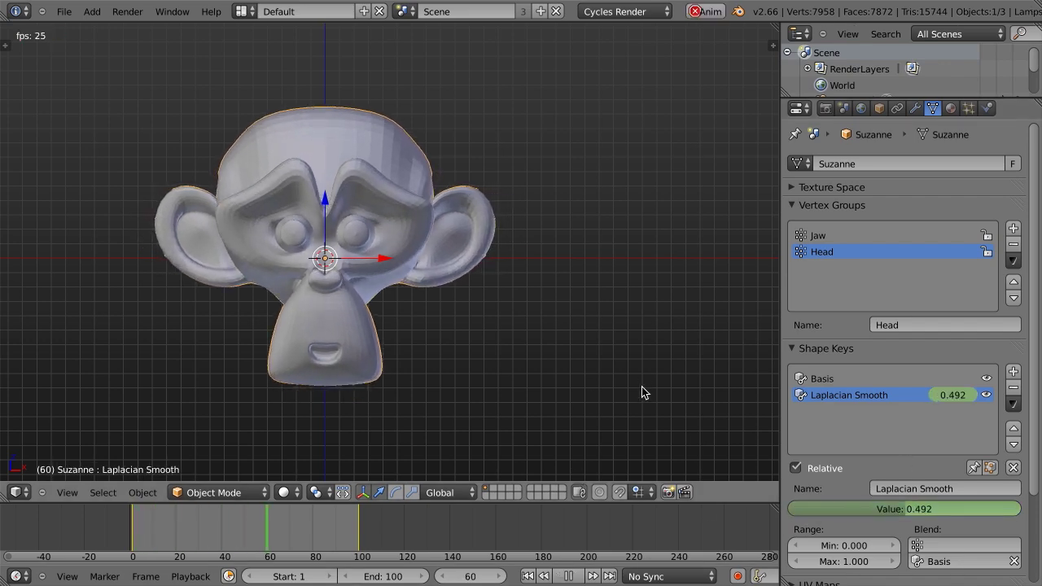
key(alt+a)
key(shift+Left)
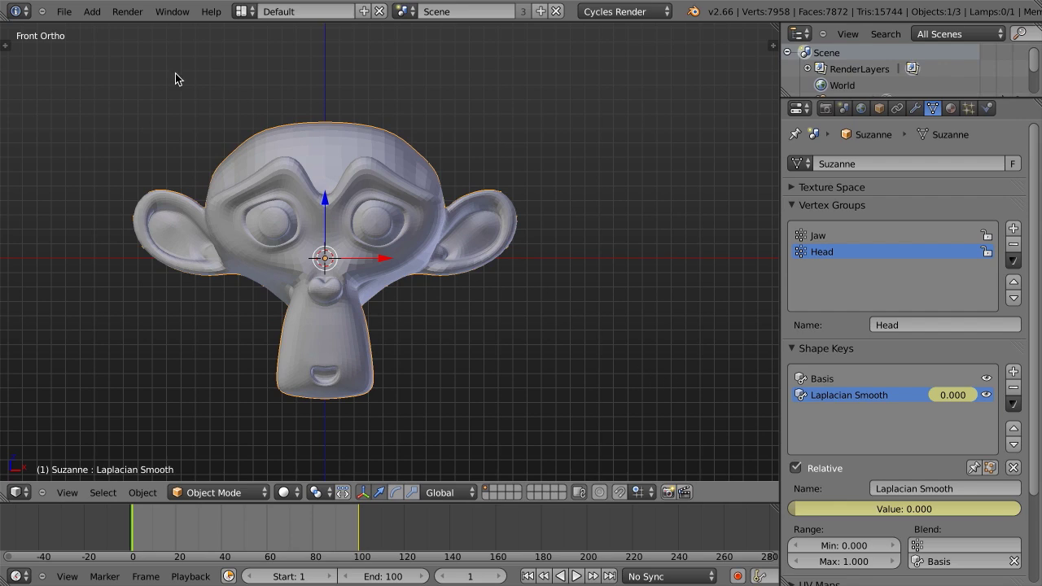
click(62, 11)
mouse_move(105, 274)
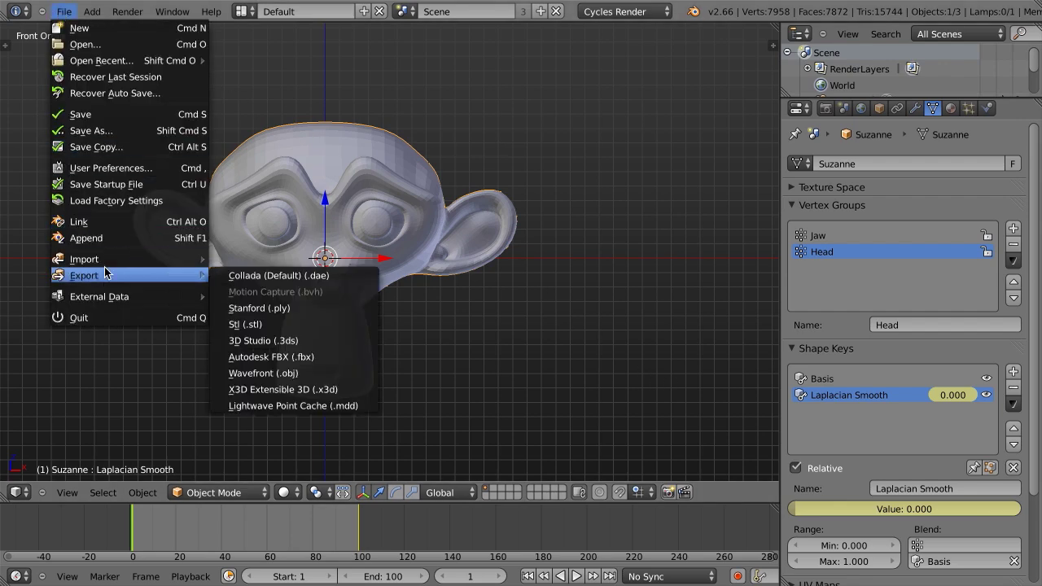
Export Lightwave Point Cache to export/suzanne-morph.mdd, frames 1–100 at 24 fps
click(266, 406)
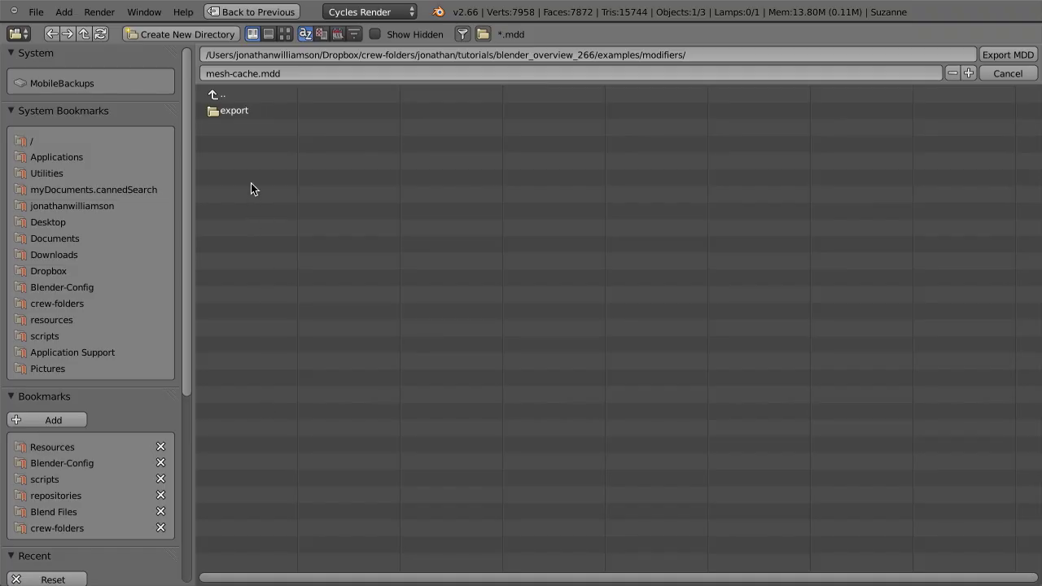
click(251, 111)
click(267, 110)
click(90, 110)
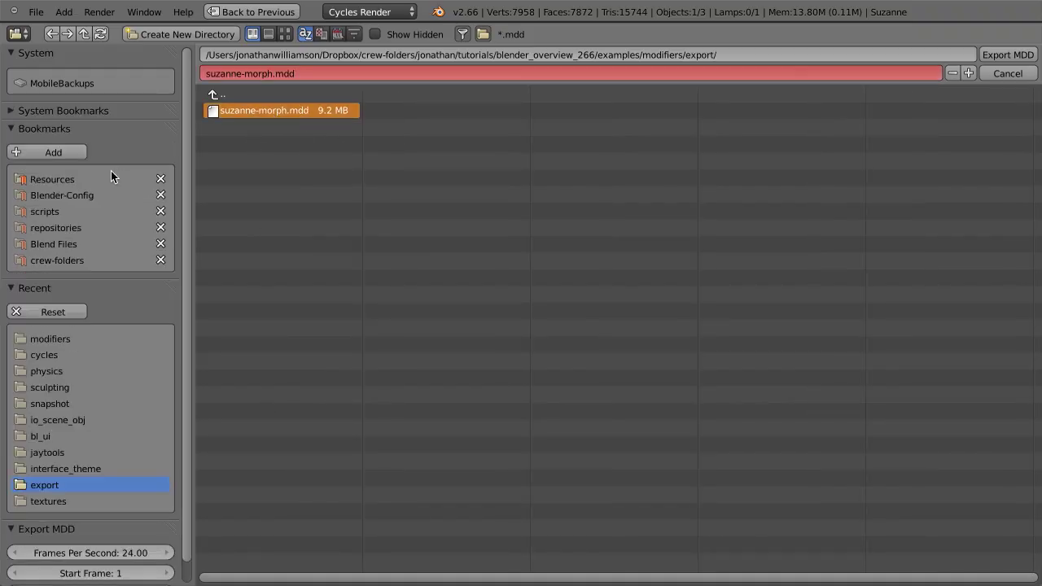
click(45, 129)
click(35, 146)
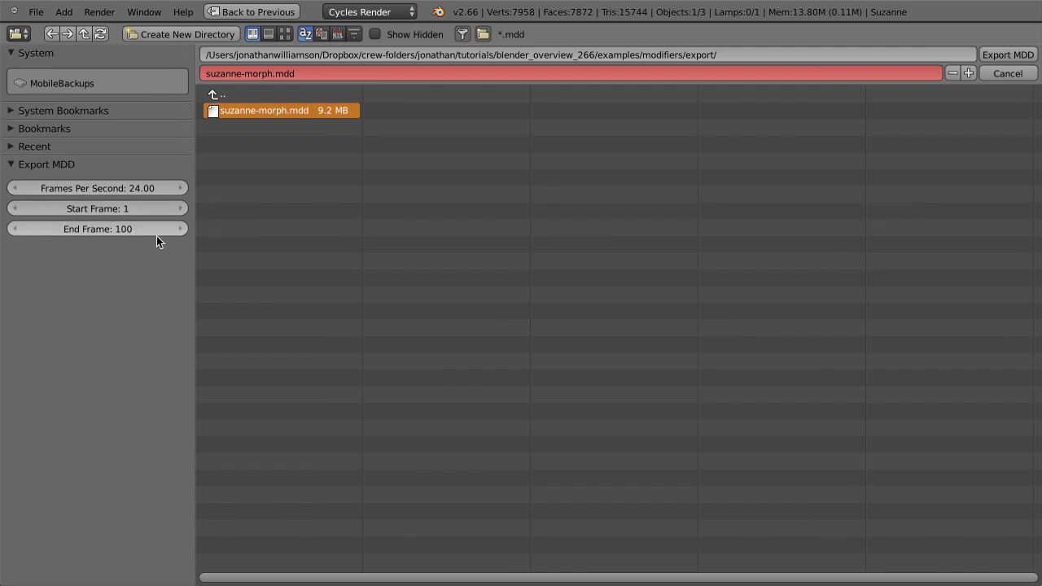
click(1031, 55)
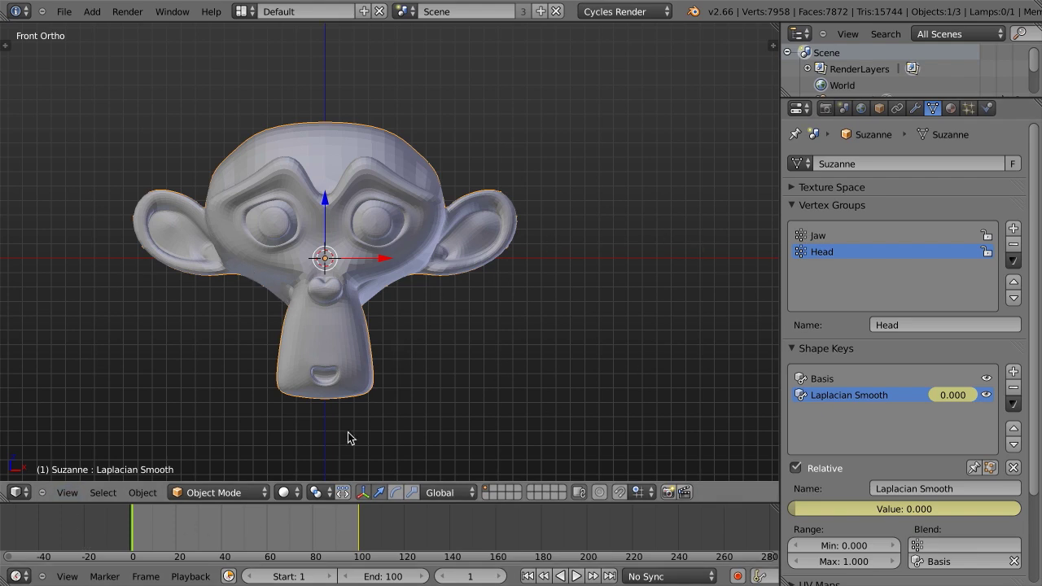
Play the animation, then add a Monkey mesh and move it right along X
key(alt+a)
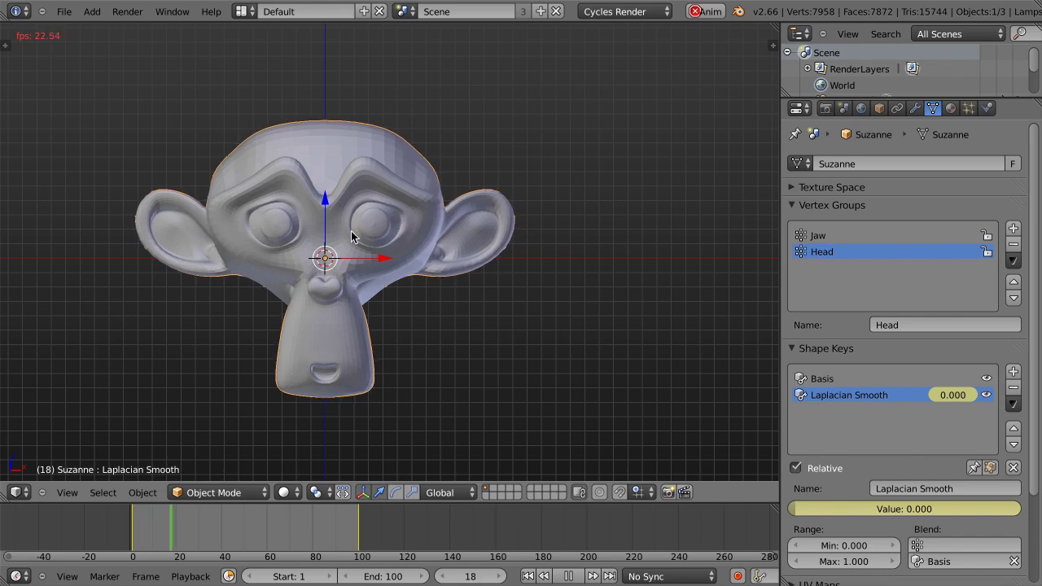
key(Escape)
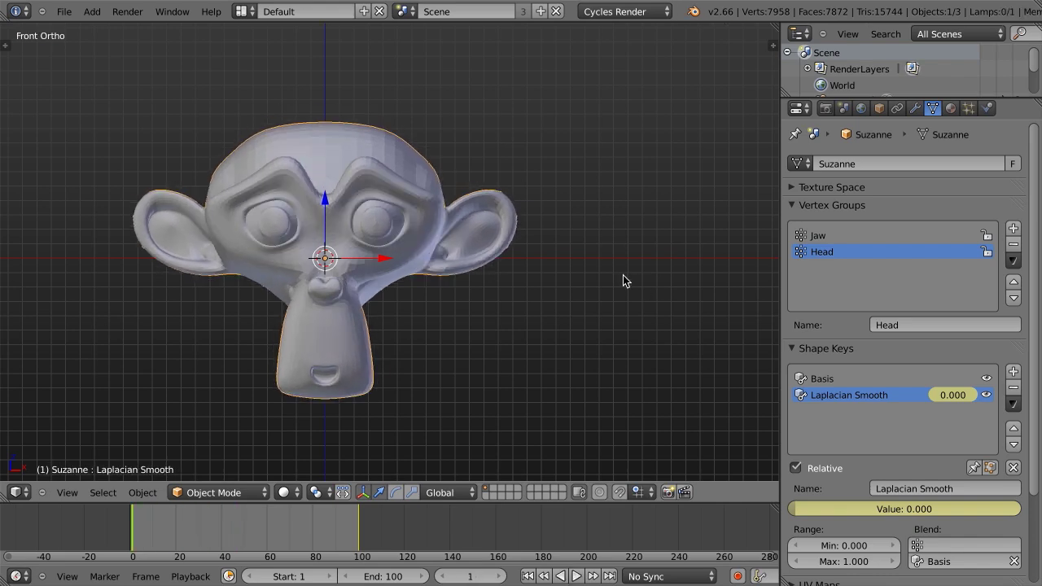
scroll(512, 261, down, 4)
shift+middle_drag(512, 262, 375, 283)
key(shift+a)
mouse_move(374, 284)
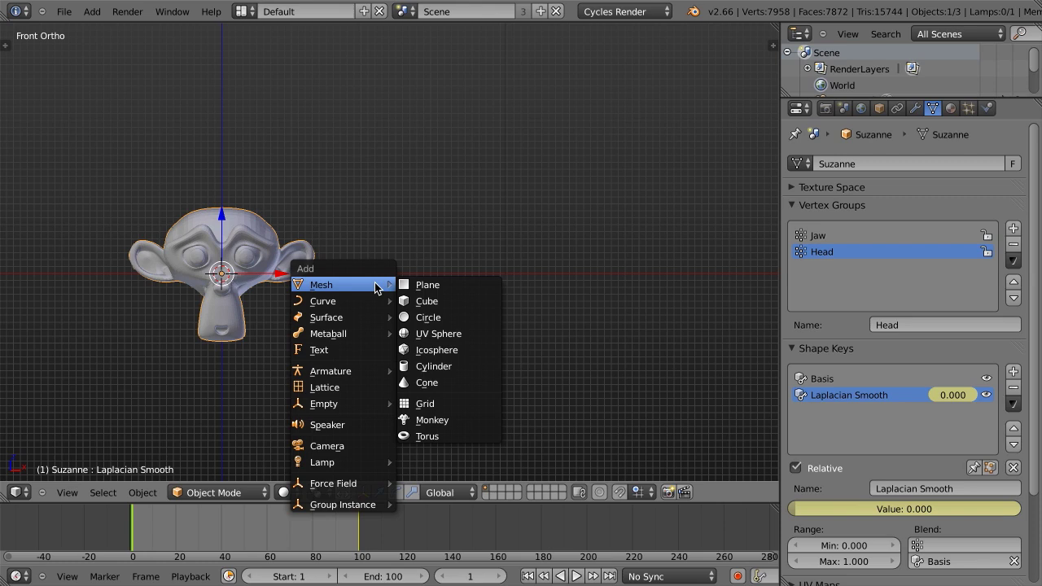
click(444, 420)
key(g)
key(x)
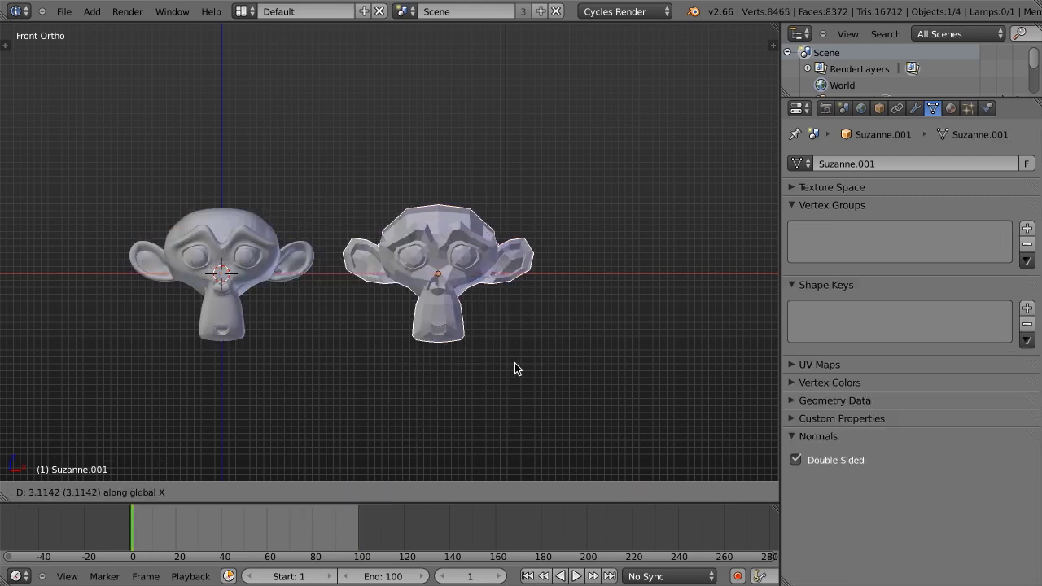
click(515, 363)
Orbit to see both monkeys and reselect the original Suzanne
middle_drag(514, 363, 394, 312)
right_click(244, 224)
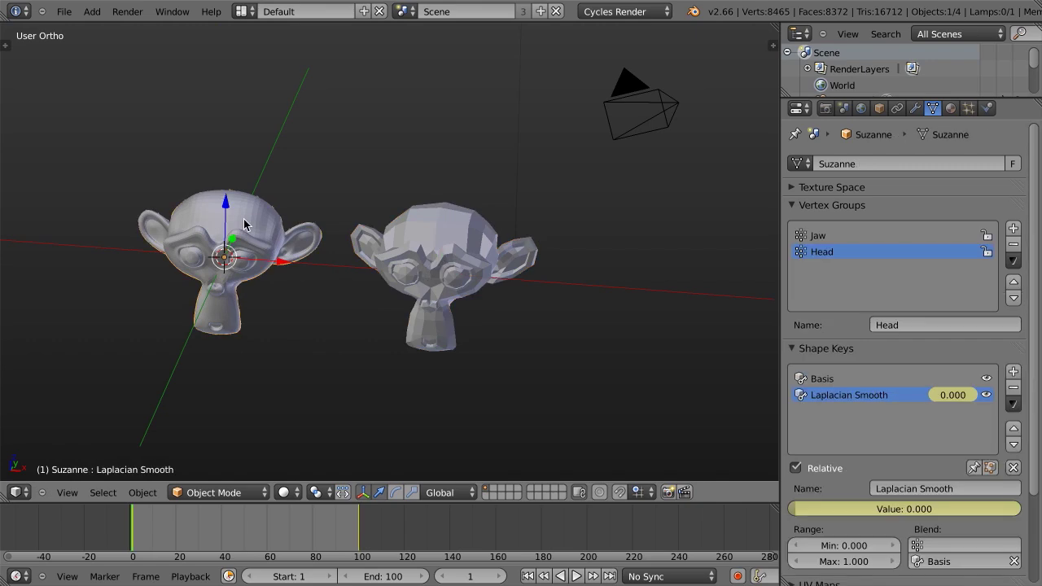
right_click(461, 255)
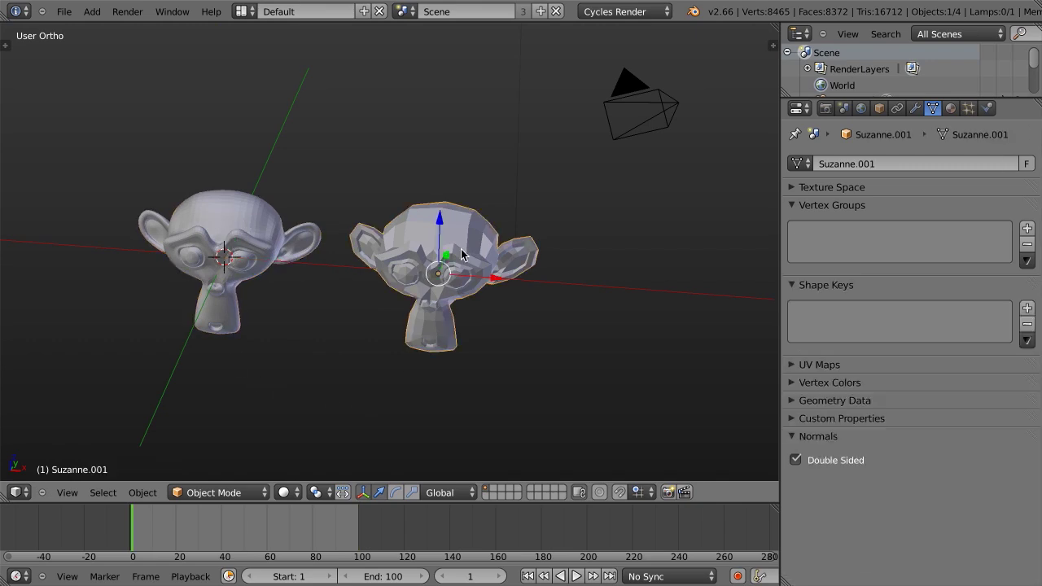
right_click(306, 237)
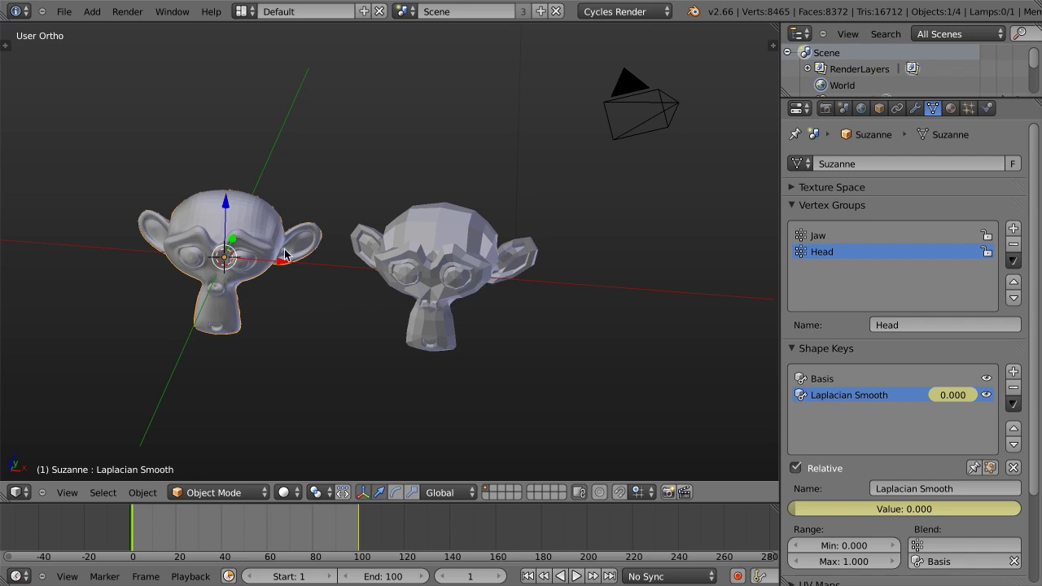
Add a Mesh Cache modifier to Suzanne.001, keeping the MDD format
right_click(440, 282)
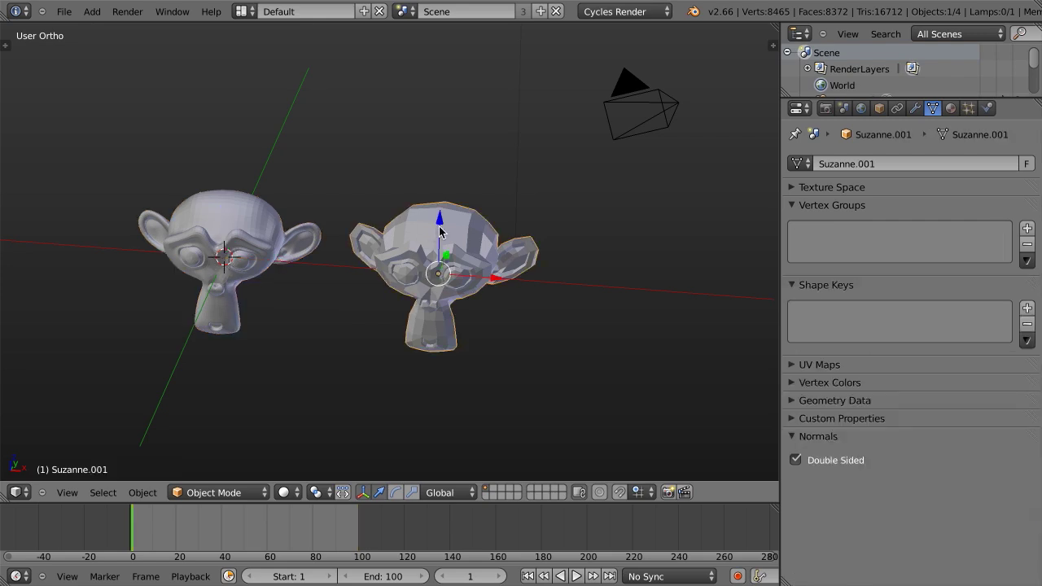
click(914, 108)
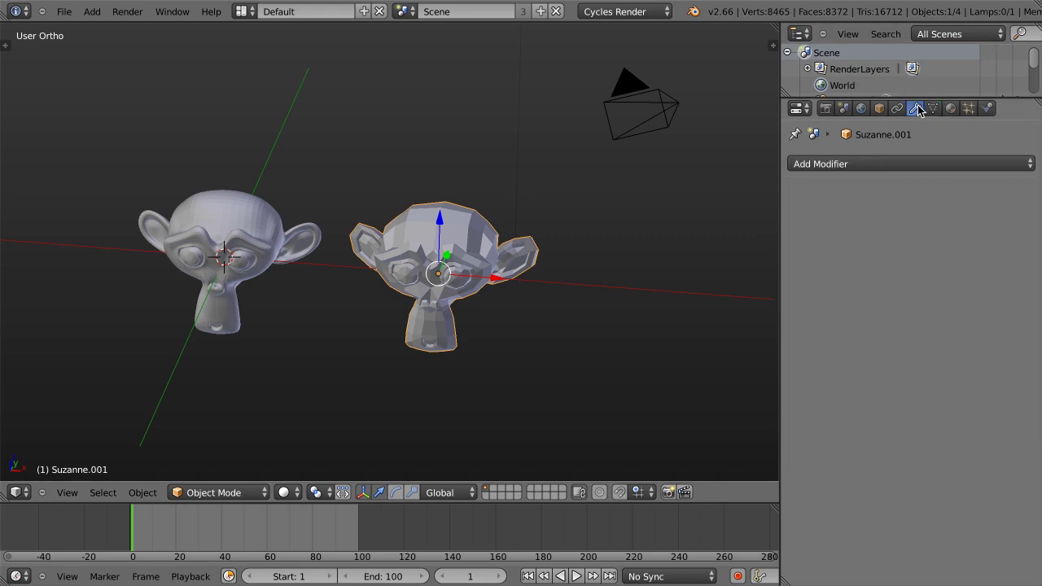
click(850, 165)
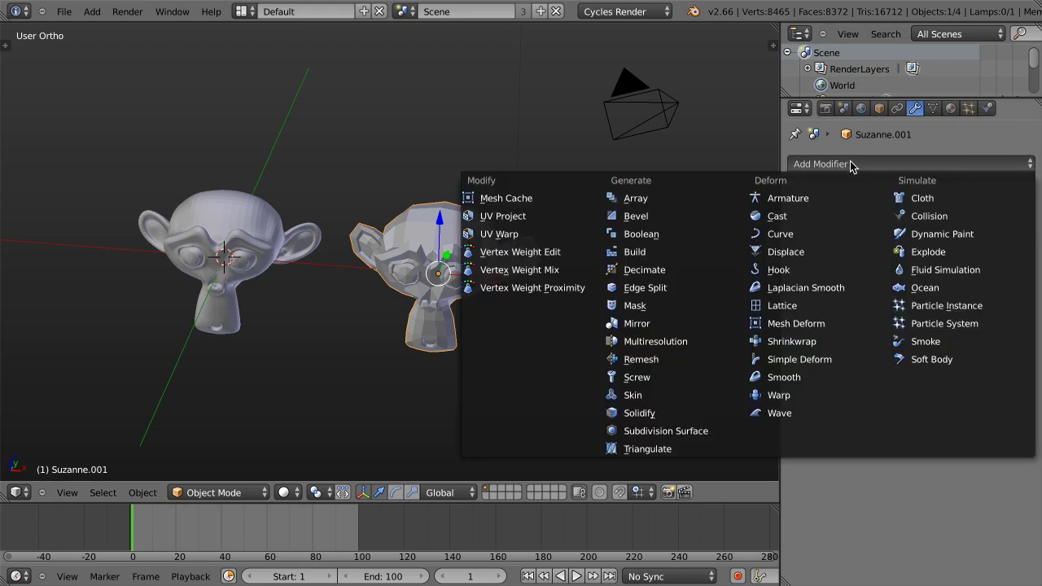
click(483, 204)
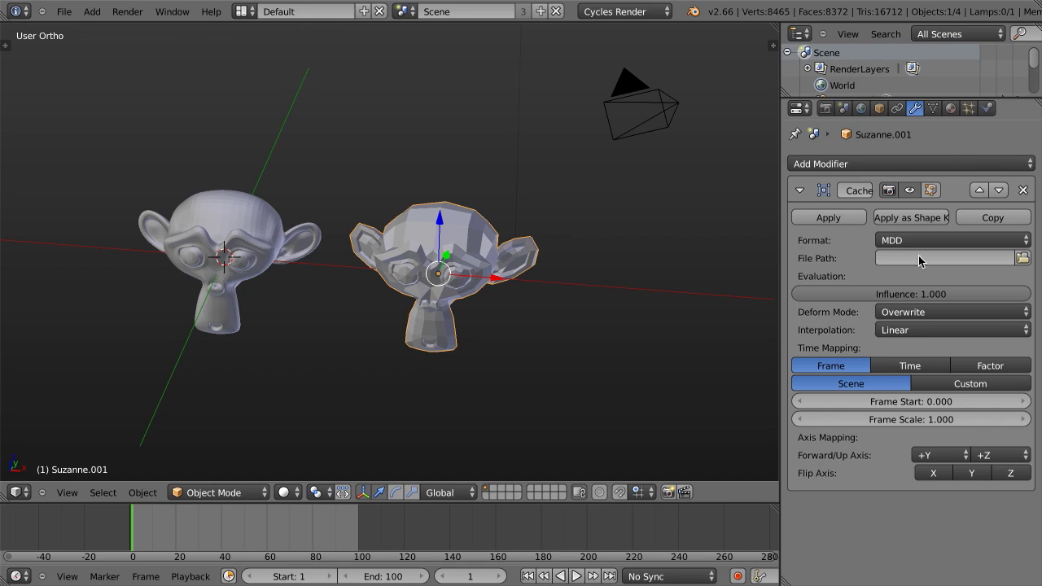
drag(779, 244, 734, 244)
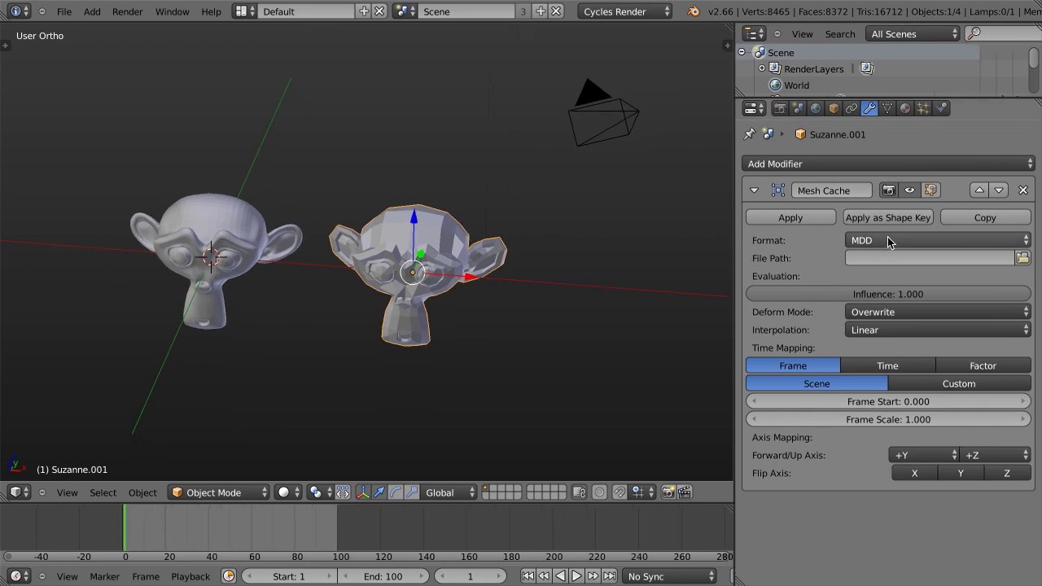
click(887, 240)
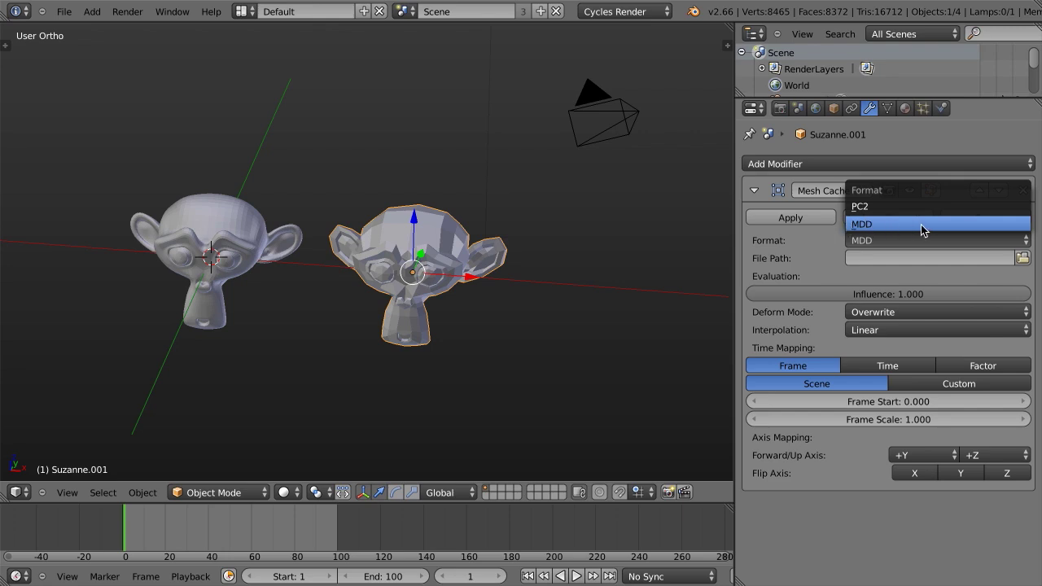
click(865, 224)
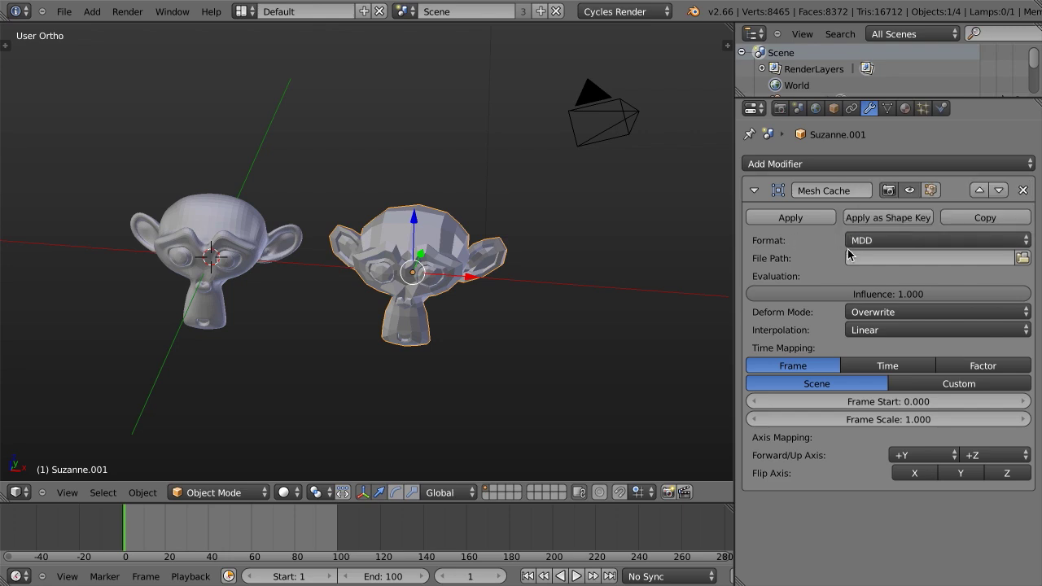
Point the cache File Path to suzanne-morph.mdd in the export folder
click(1022, 258)
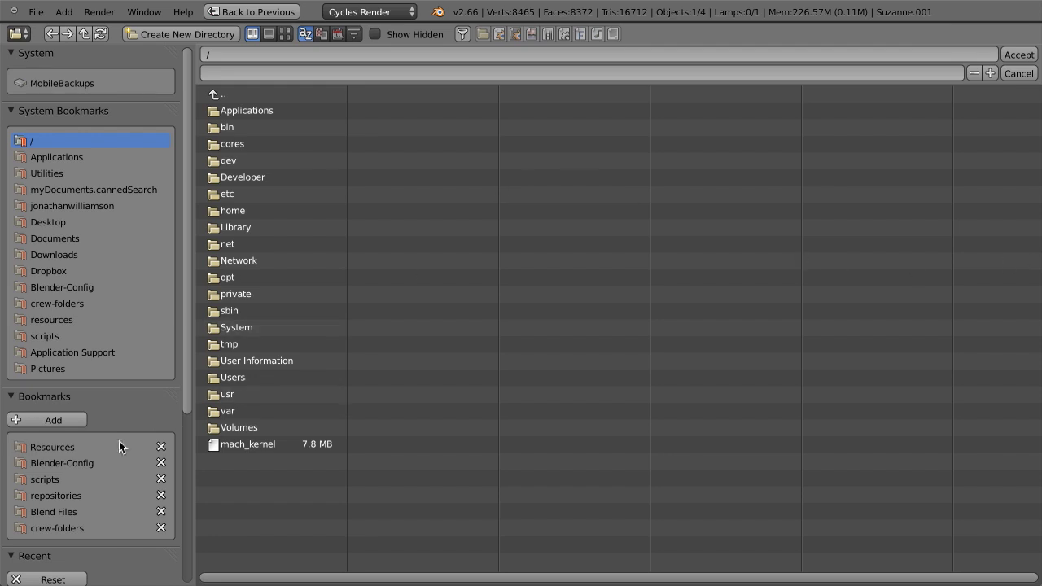
click(63, 110)
click(45, 128)
click(48, 198)
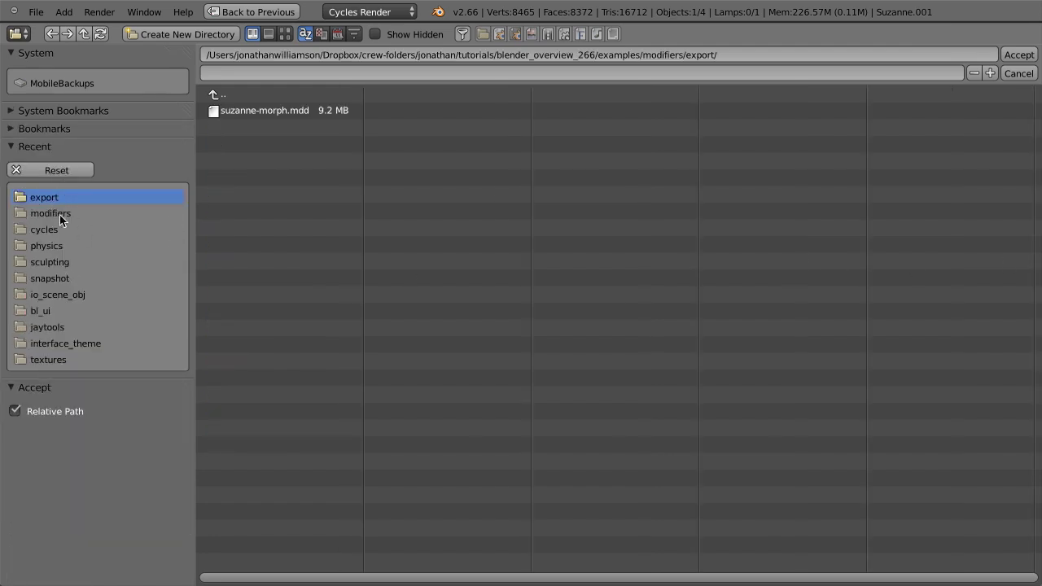
click(34, 147)
click(269, 111)
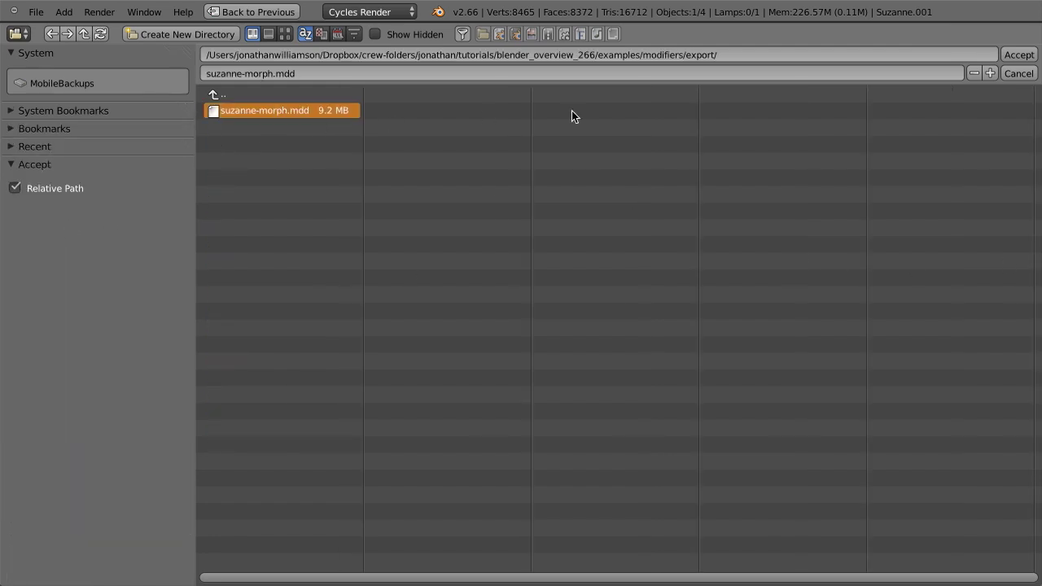
Confirm suzanne-morph.mdd as the cache file and keep Suzanne.001 selected
click(1016, 55)
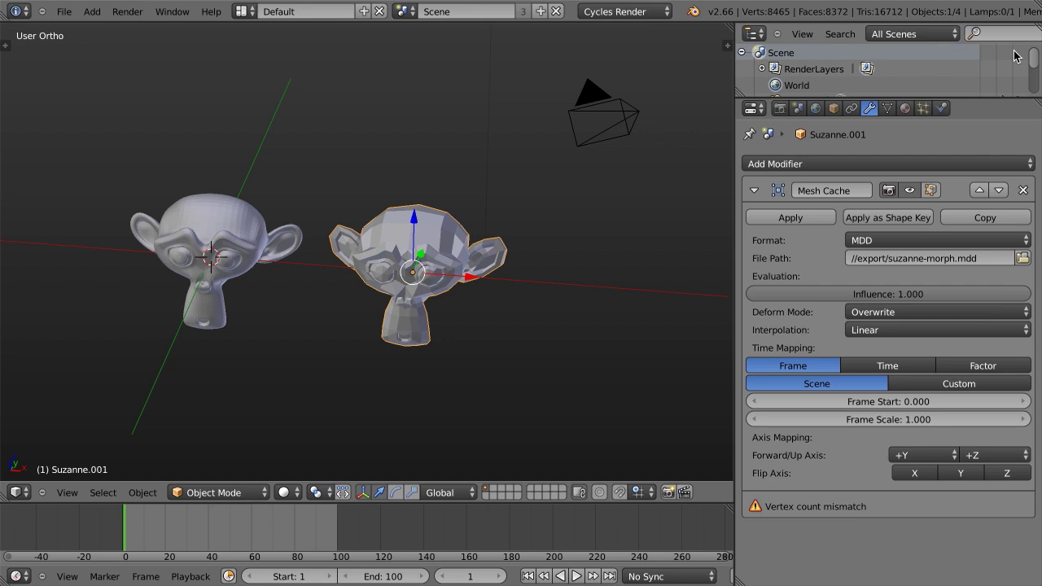
shift+middle_drag(607, 255, 660, 235)
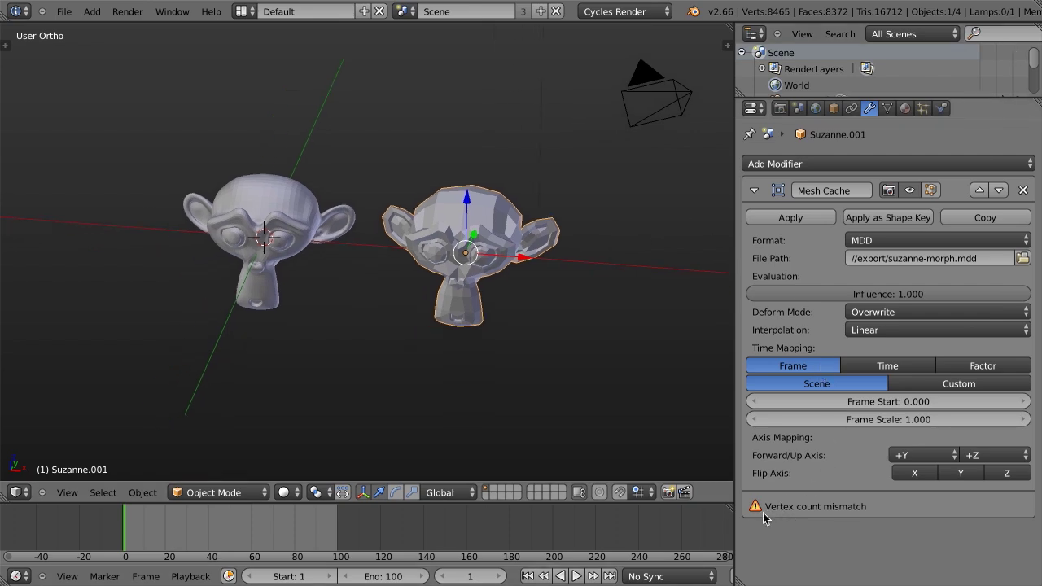
right_click(319, 232)
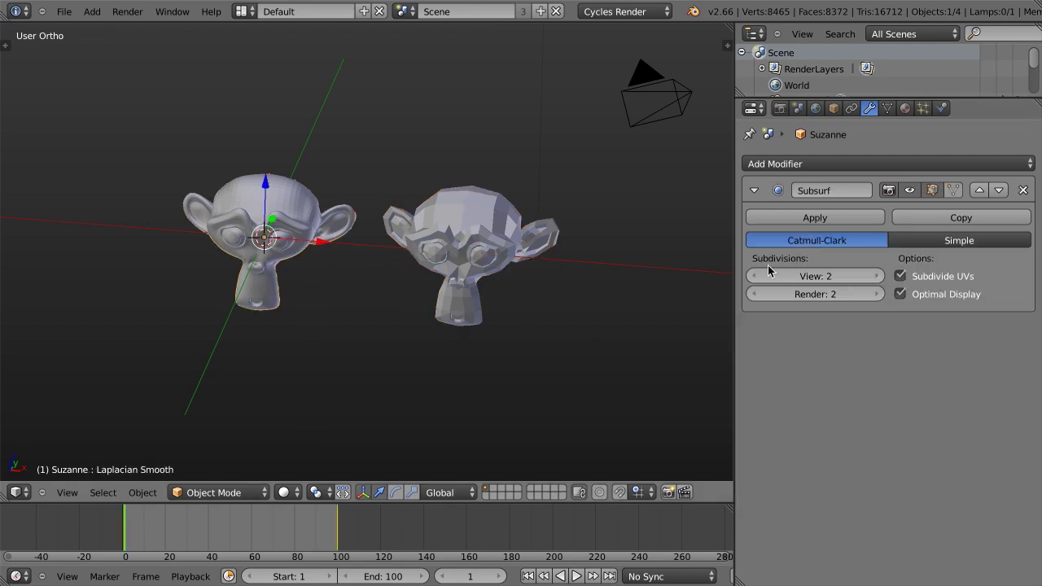
key(ctrl+z)
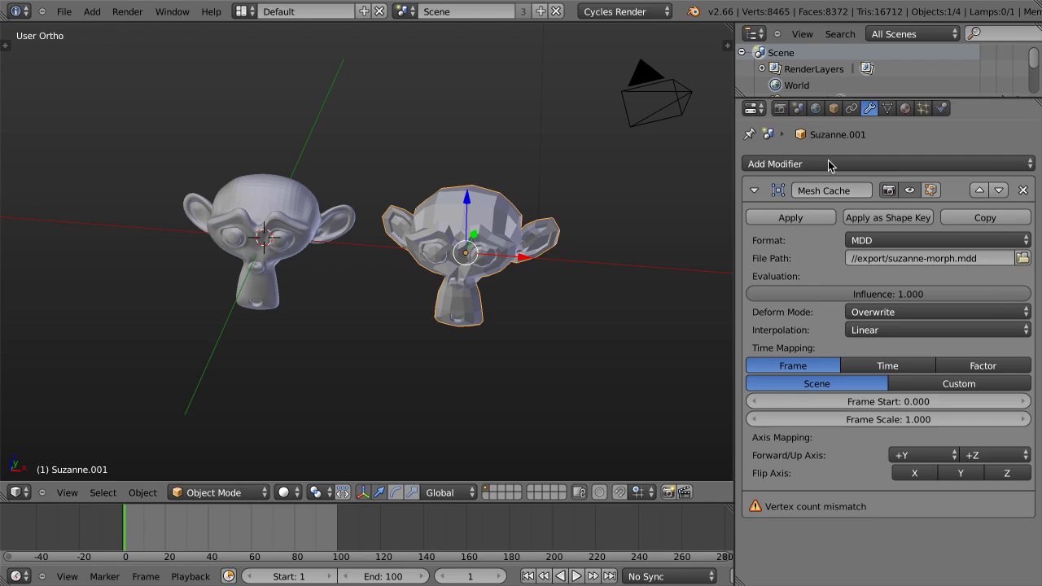
Add a Subdivision Surface modifier to Suzanne.001 and move it above Mesh Cache
click(803, 165)
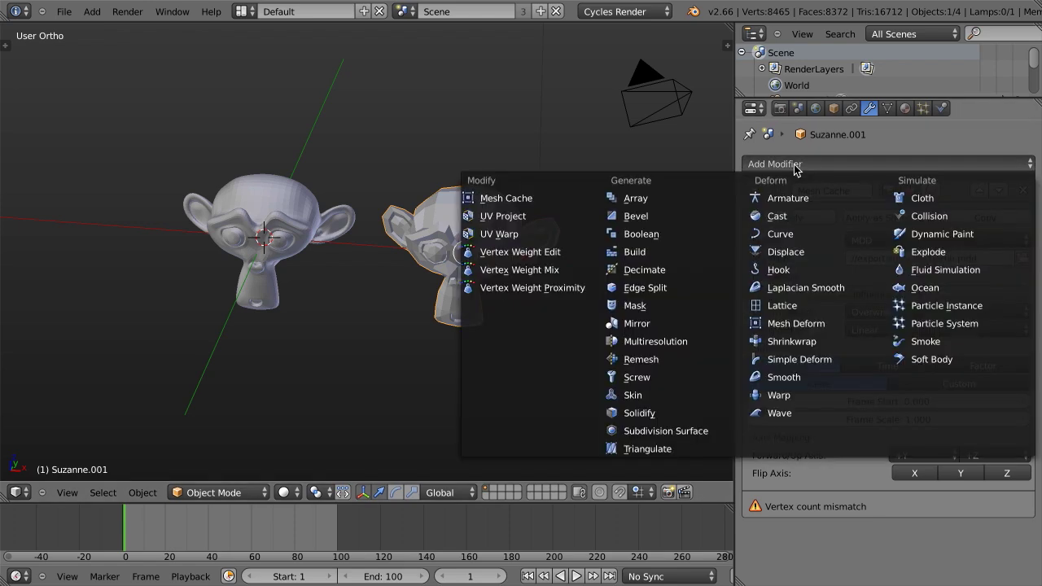
click(660, 432)
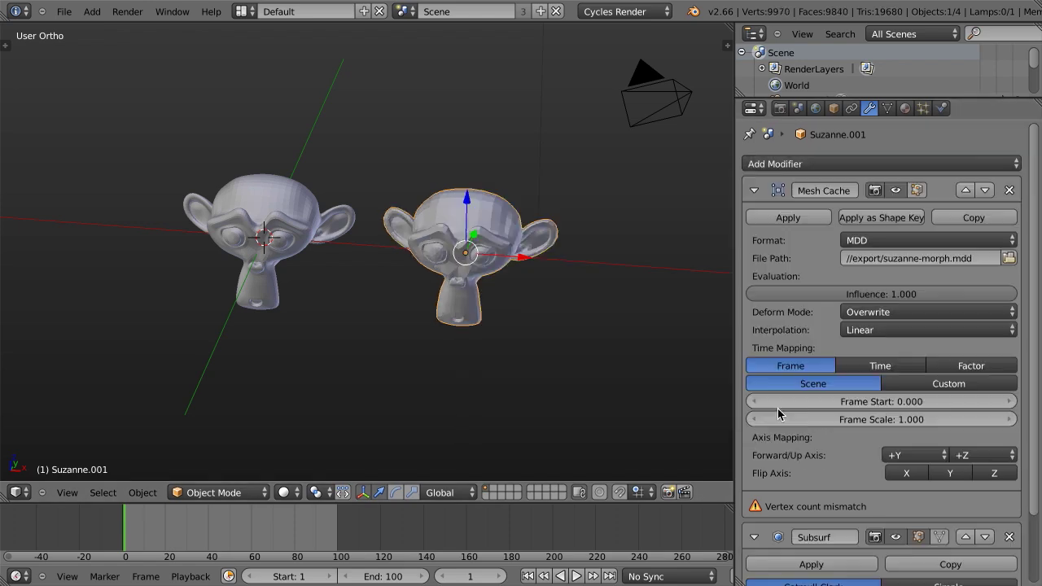
click(965, 537)
scroll(880, 268, down, 3)
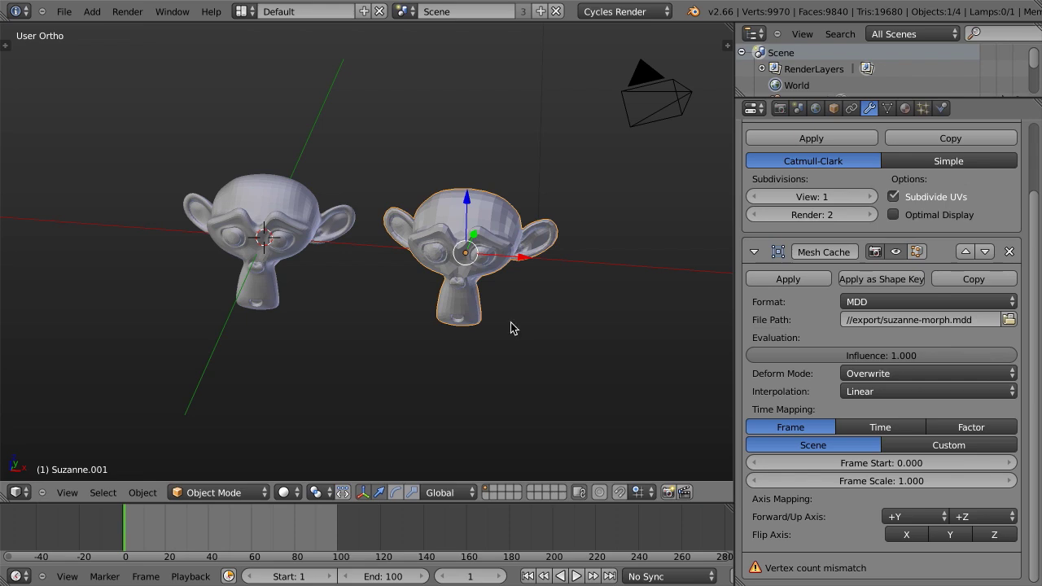
key(z)
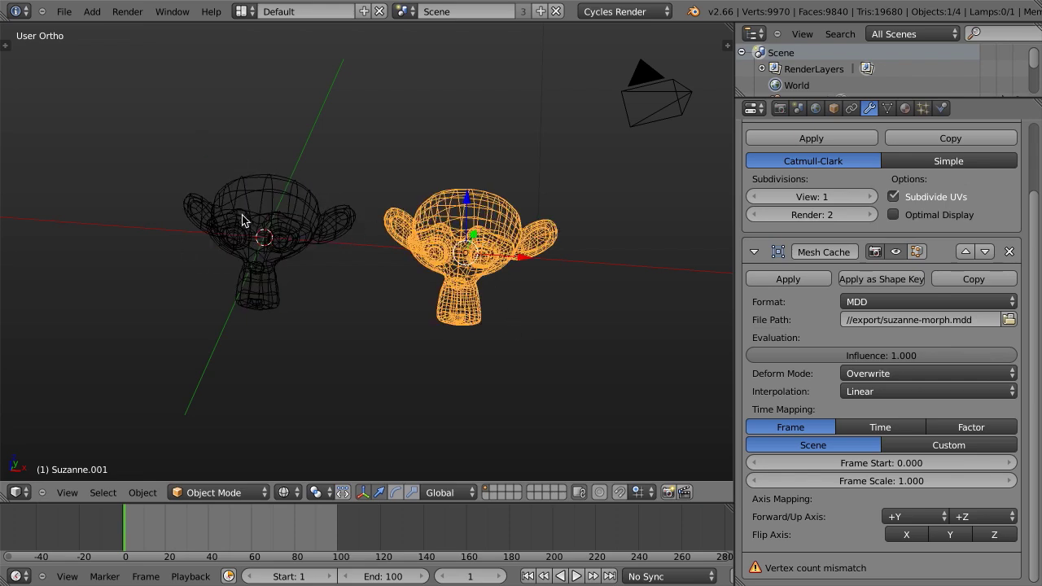
key(z)
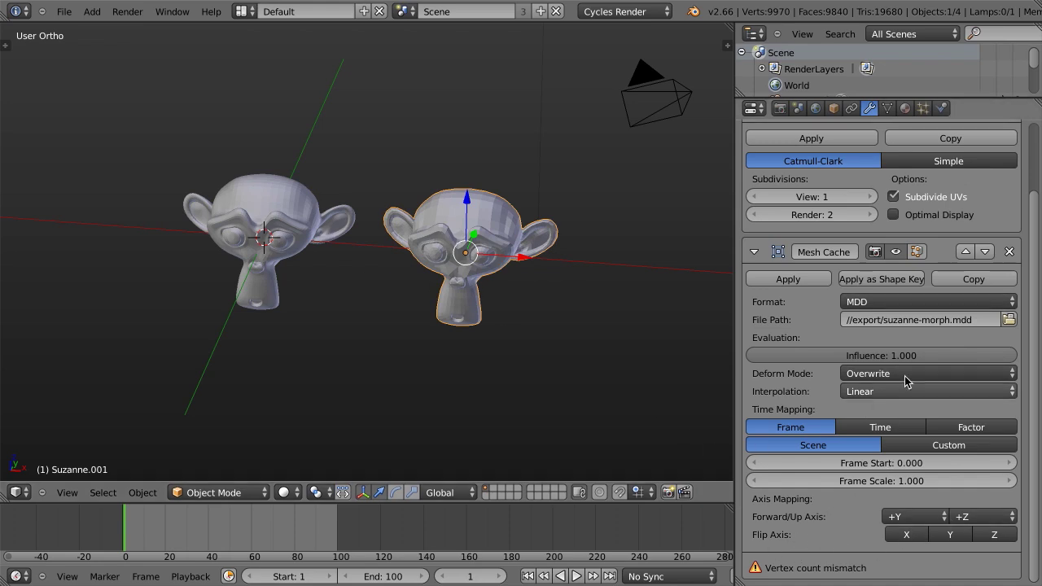
Raise the Subsurf View subdivisions to 2
click(864, 198)
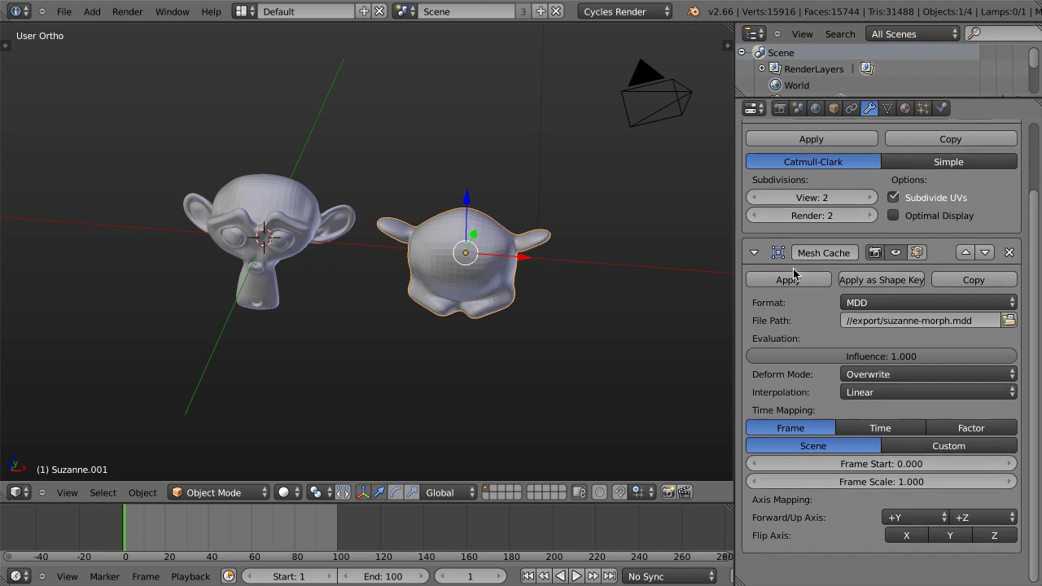
middle_drag(311, 260, 429, 311)
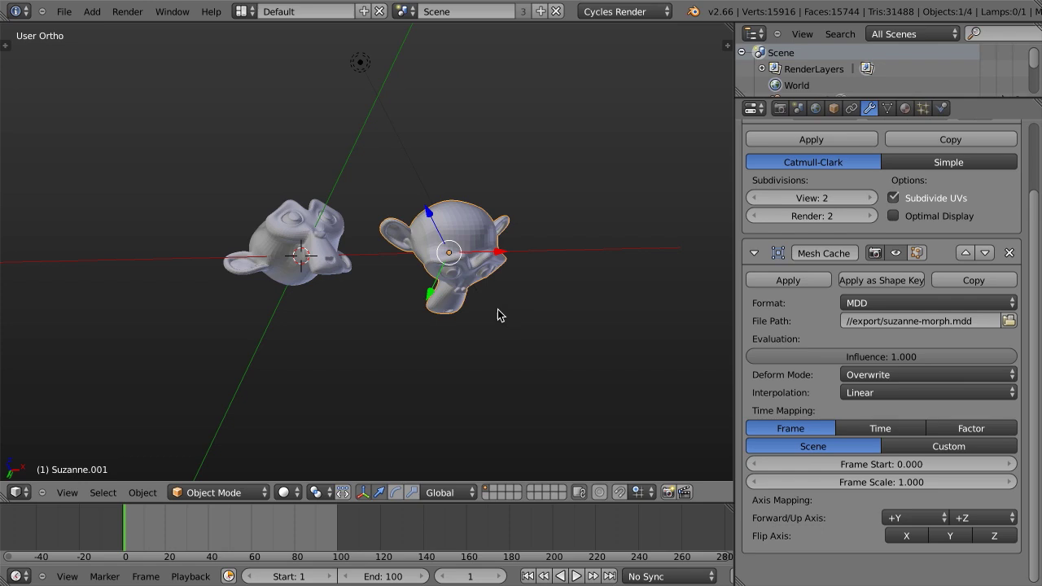
scroll(842, 521, up, 1)
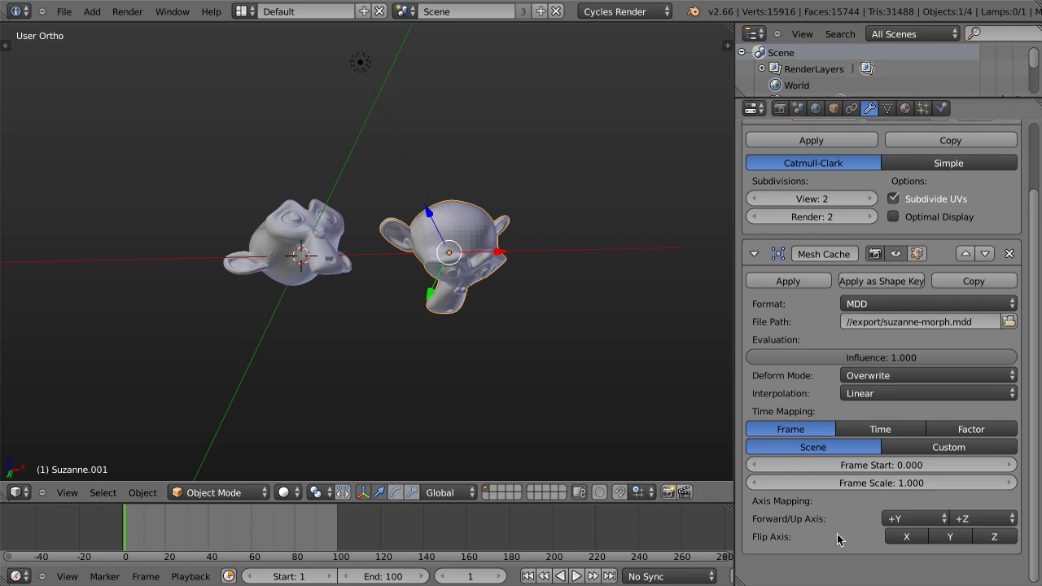
scroll(851, 535, up, 2)
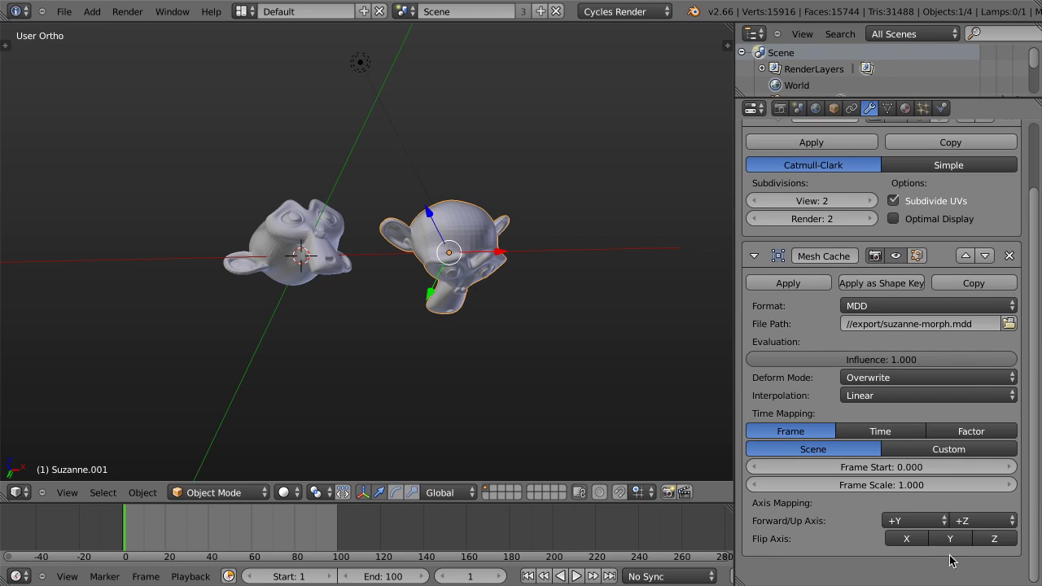
In Mesh Cache axis mapping, try Forward +Z and settle the Up axis on +Y
middle_drag(607, 368, 472, 333)
scroll(914, 525, up, 1)
middle_drag(598, 337, 619, 350)
scroll(911, 521, up, 1)
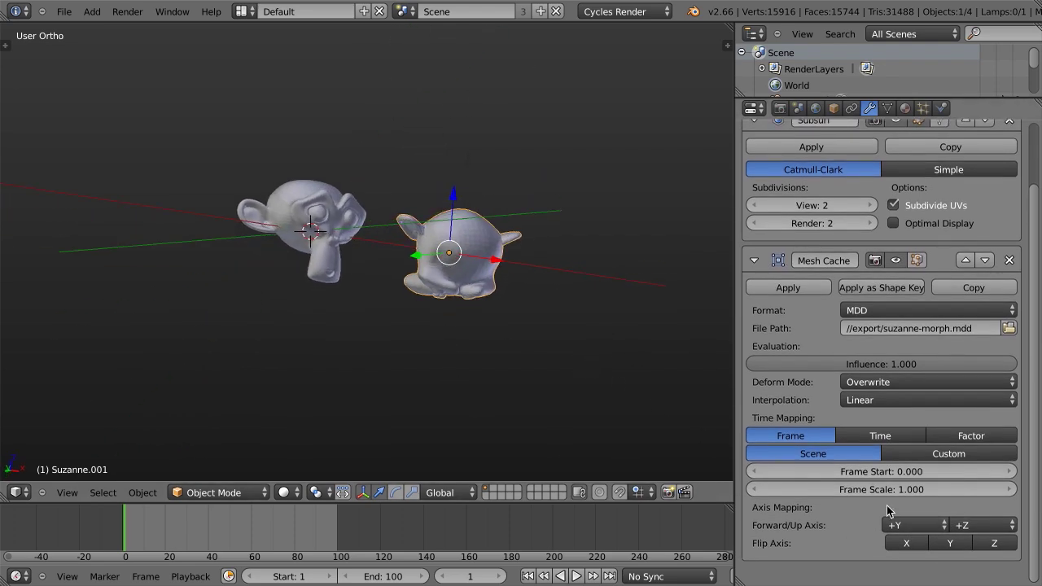
click(911, 525)
click(914, 473)
scroll(915, 478, up, 1)
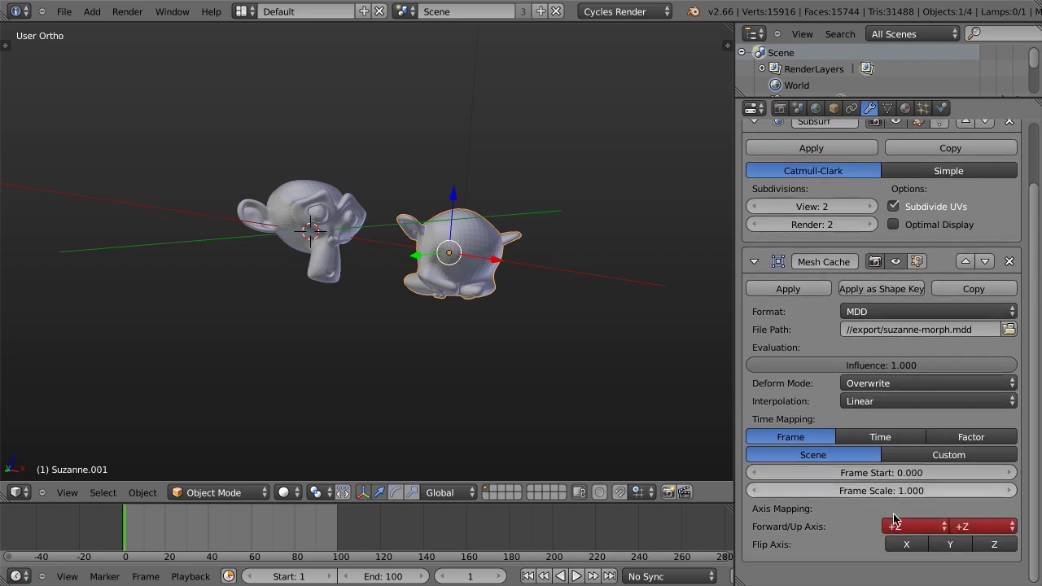
click(985, 529)
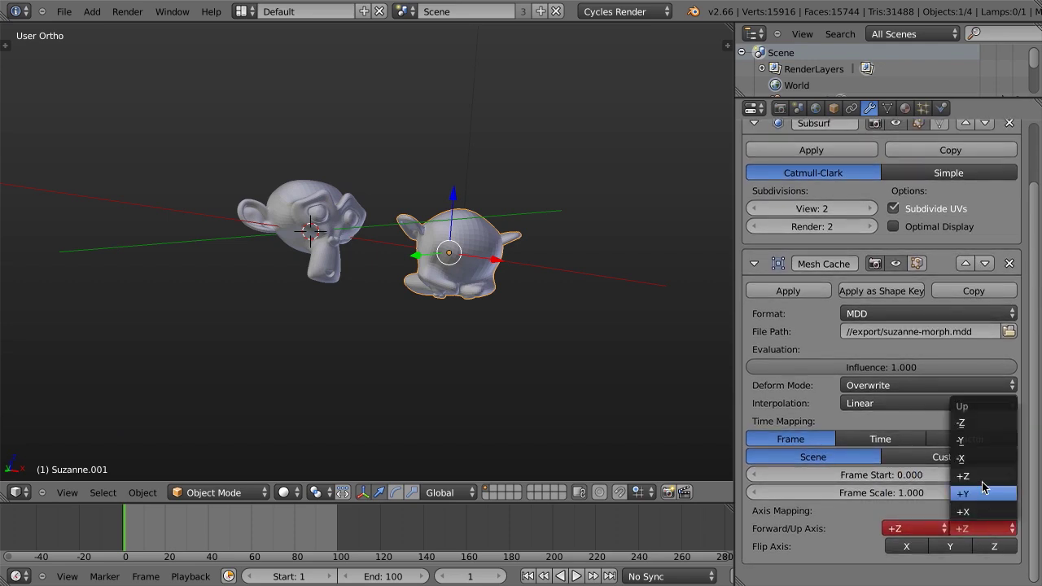
click(980, 439)
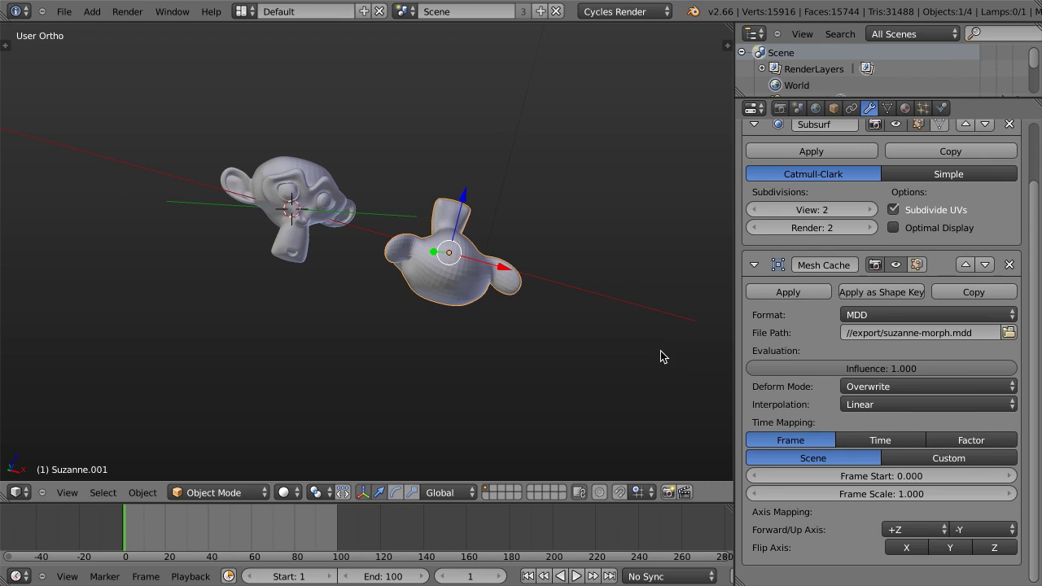
click(982, 529)
click(977, 494)
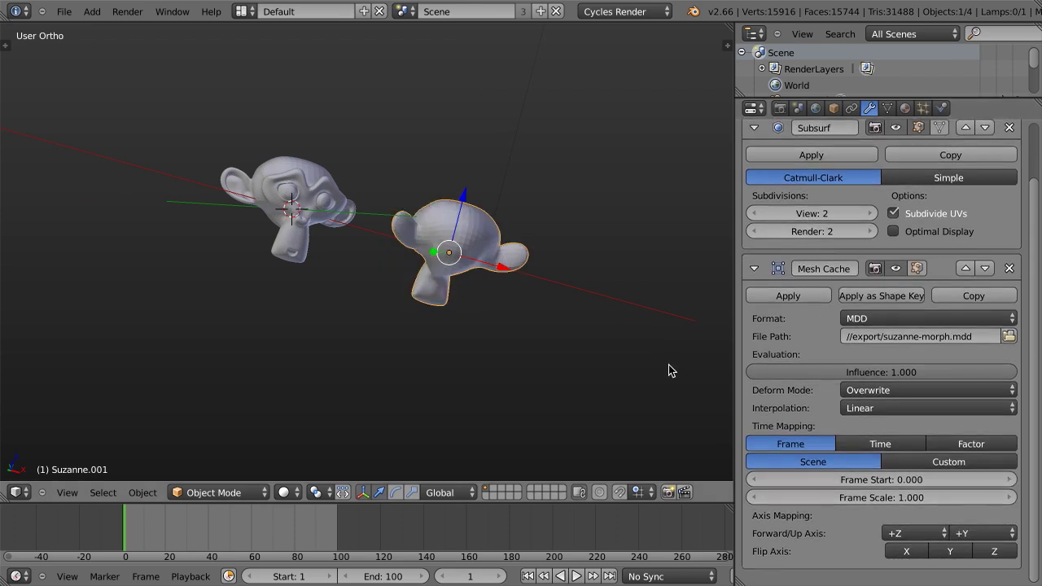
Set the Forward axis to -Z and check that both heads face the same way
mouse_move(649, 348)
middle_down()
mouse_move(315, 230)
mouse_move(360, 315)
mouse_move(638, 360)
middle_up()
click(928, 534)
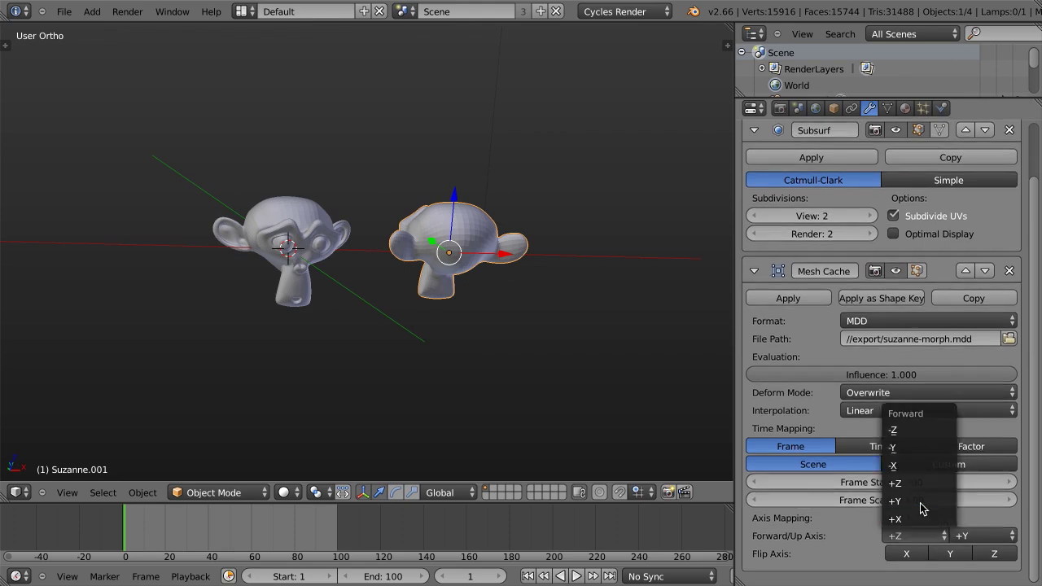
click(912, 425)
middle_drag(593, 261, 459, 302)
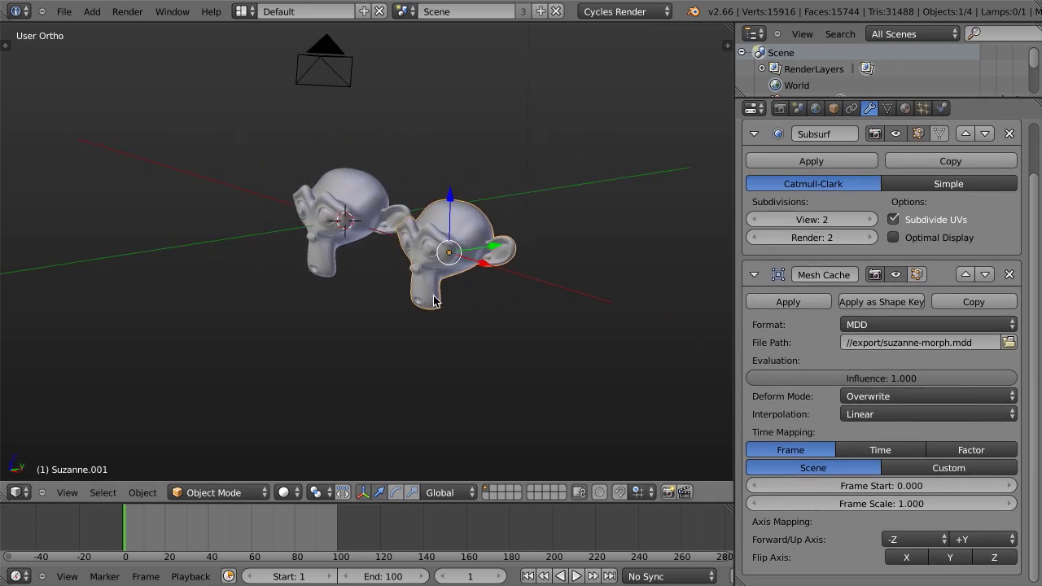
scroll(431, 297, up, 4)
middle_drag(630, 378, 488, 358)
Test Flip Axis X and Y, then turn both flips back off
click(906, 558)
click(950, 557)
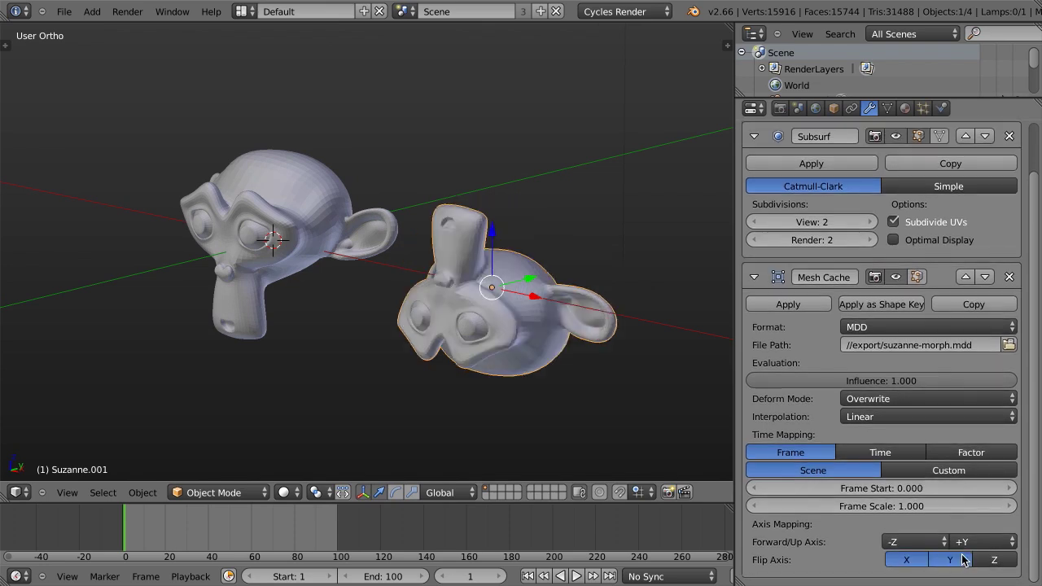
click(925, 560)
click(950, 560)
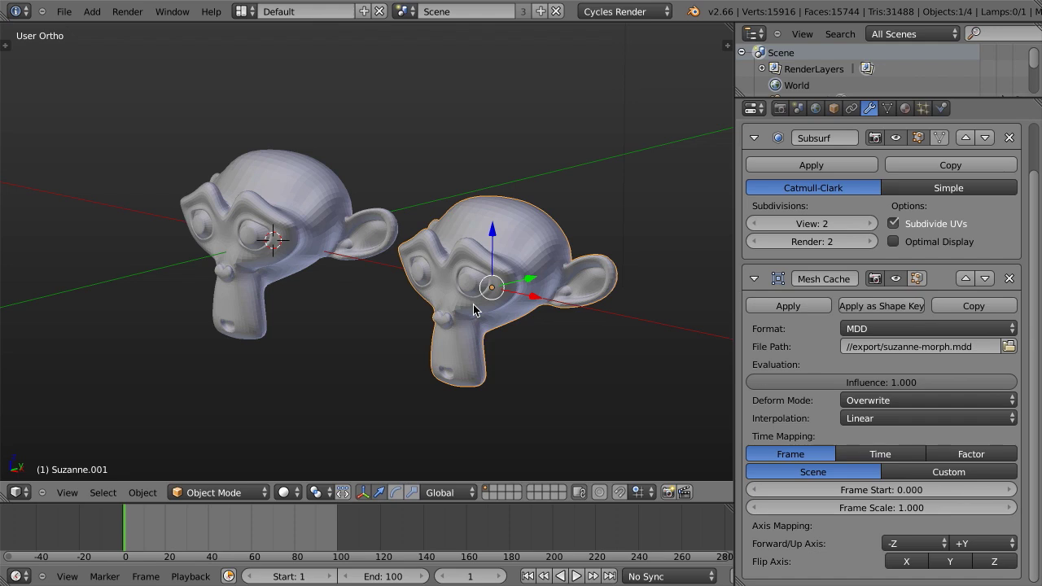
Play the cached animation, glance at Object Data, then stop at frame 100 and zoom out
key(alt+a)
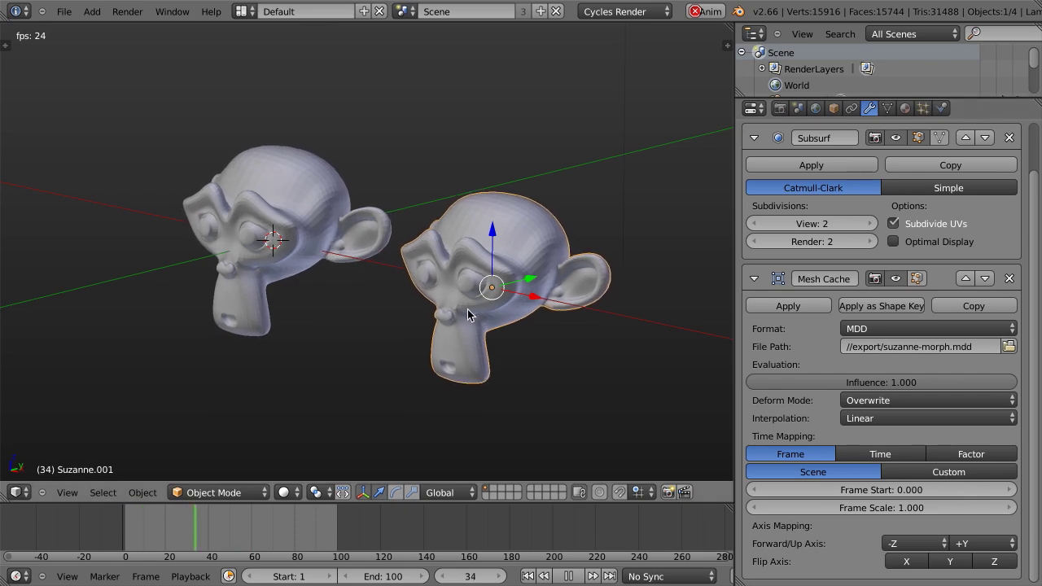
click(887, 108)
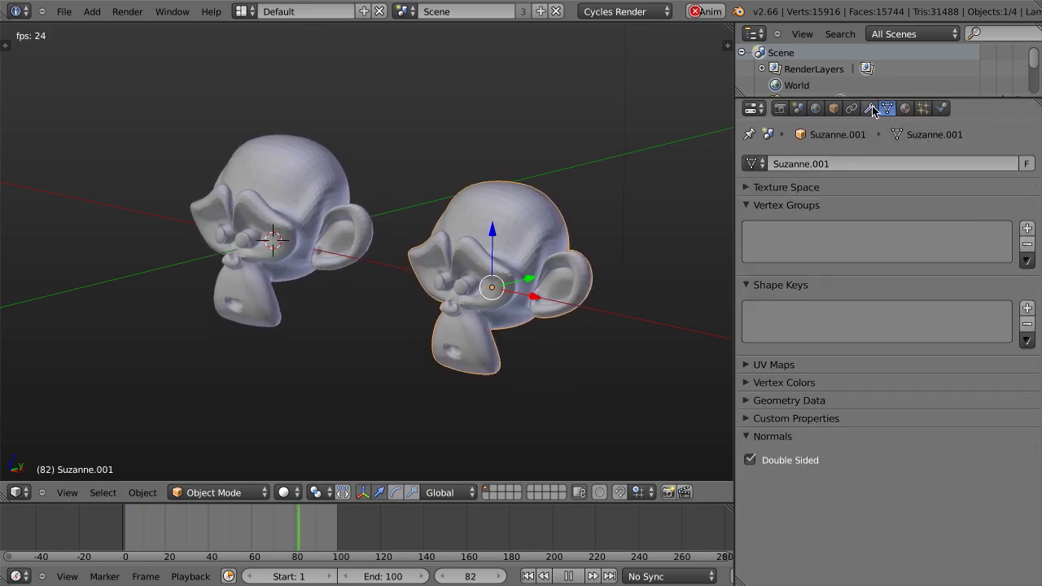
click(870, 109)
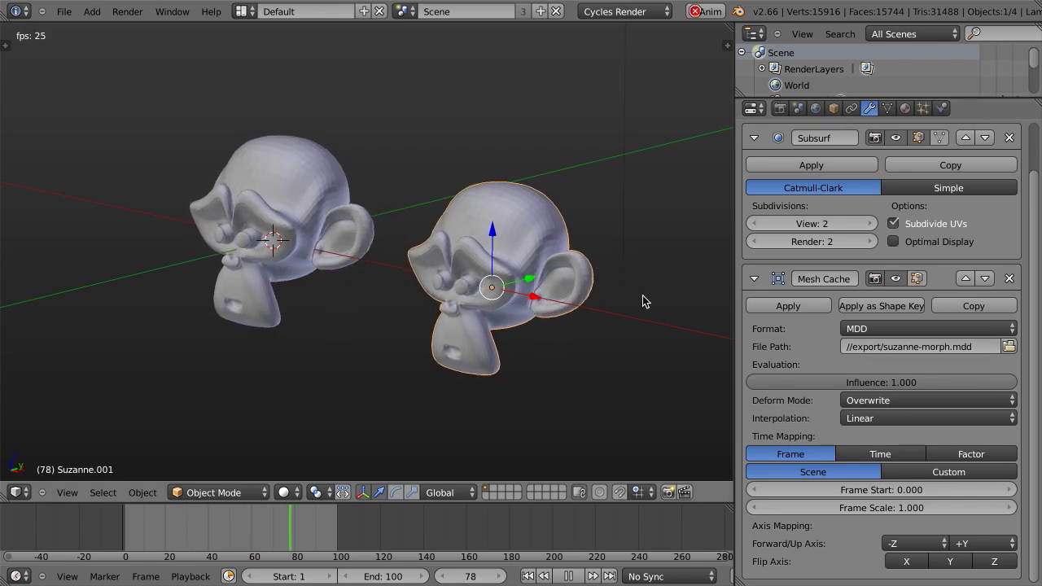
scroll(630, 297, down, 5)
key(KP_5)
key(alt+a)
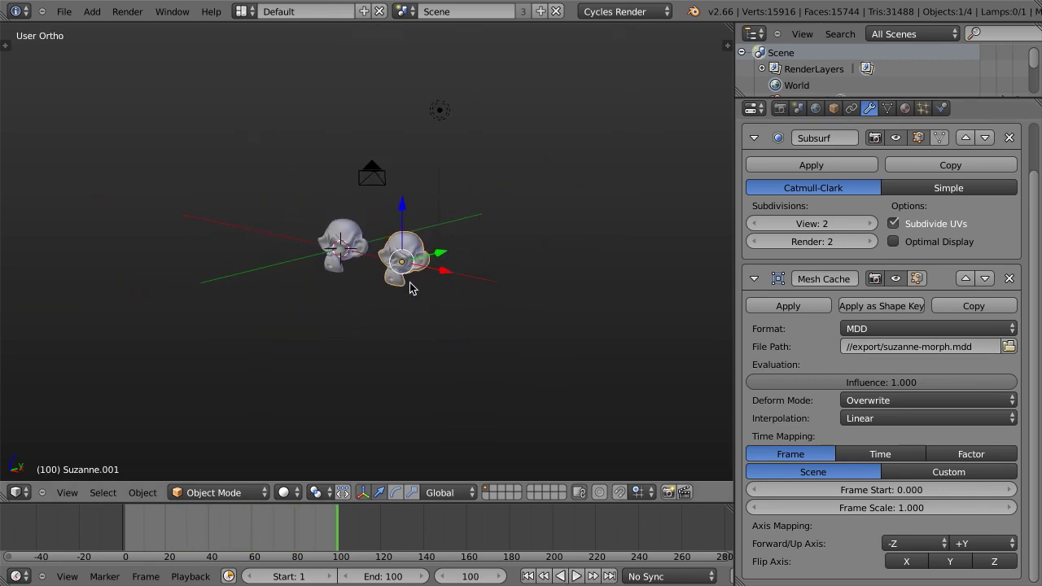
Place three Shift+D copies of the Mesh Cache monkey, rewind to frame 0, and select the original Suzanne
key(shift+d)
click(562, 281)
key(shift+d)
click(443, 215)
key(shift+d)
click(459, 315)
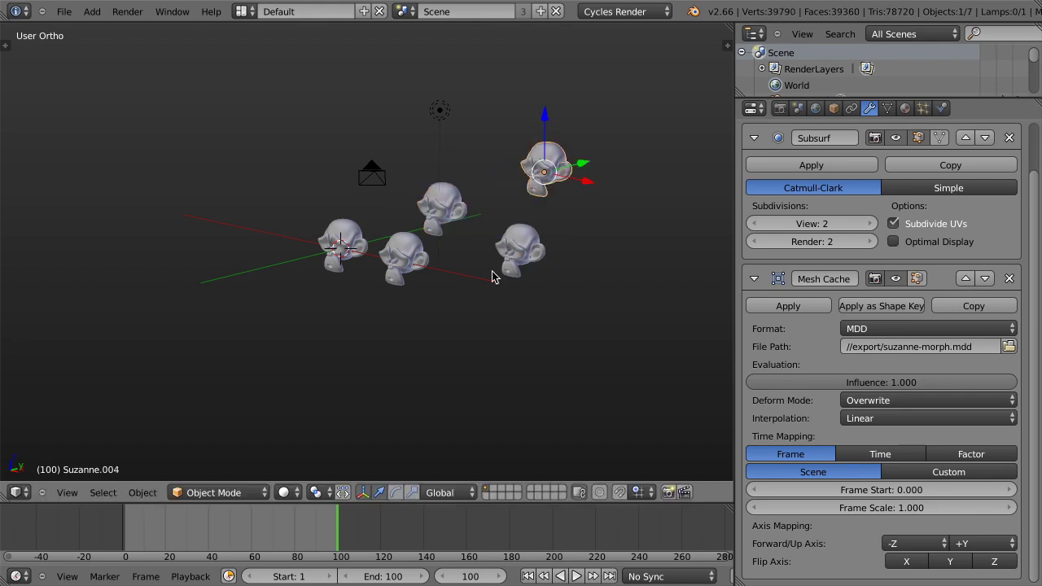
drag(274, 544, 92, 534)
right_click(330, 241)
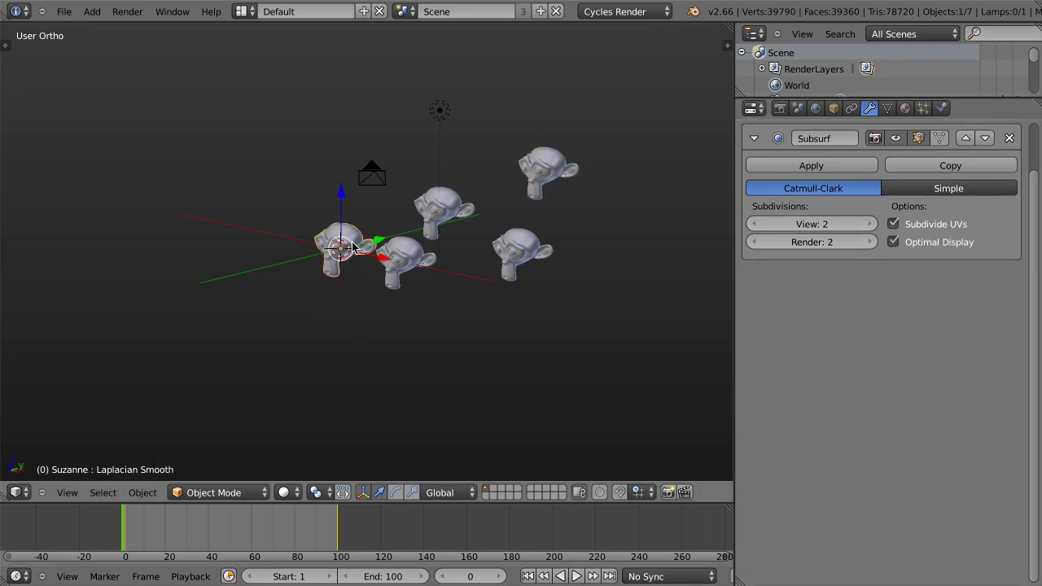
Add a new shape key, Key 2, to Suzanne in the Object Data panel
scroll(350, 243, up, 6)
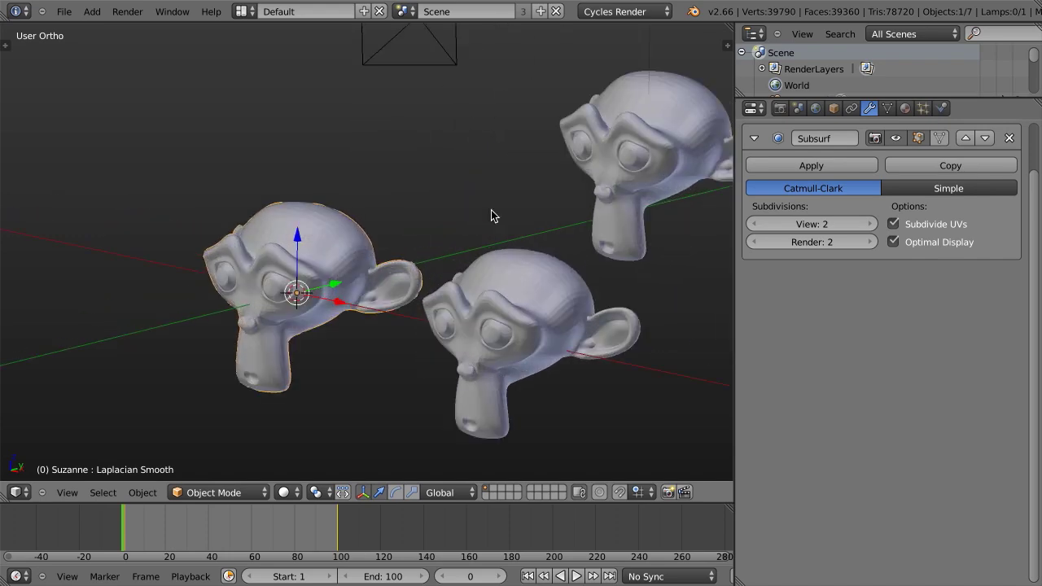
click(888, 108)
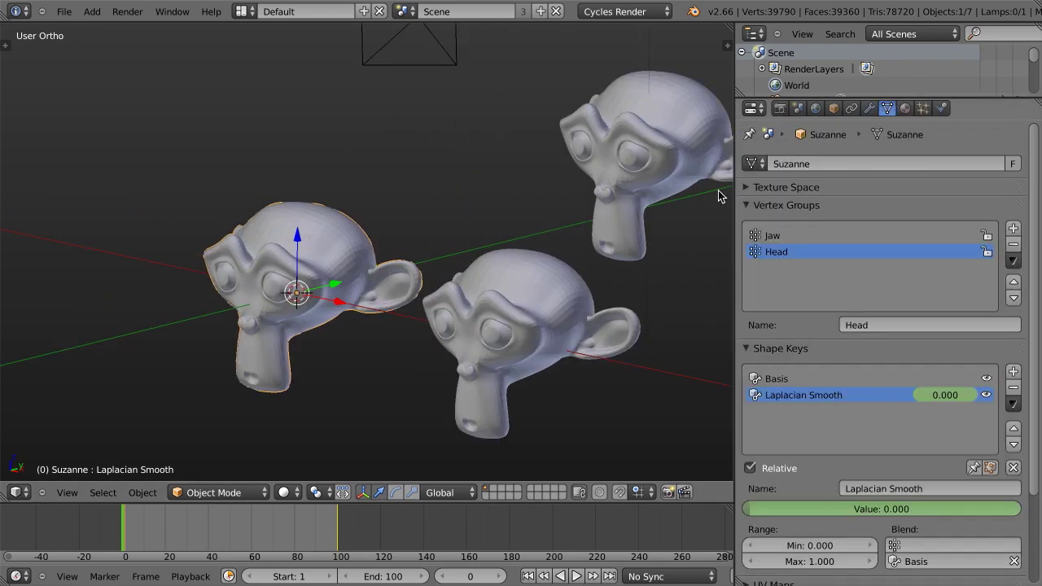
shift+middle_drag(501, 278, 597, 312)
click(1013, 373)
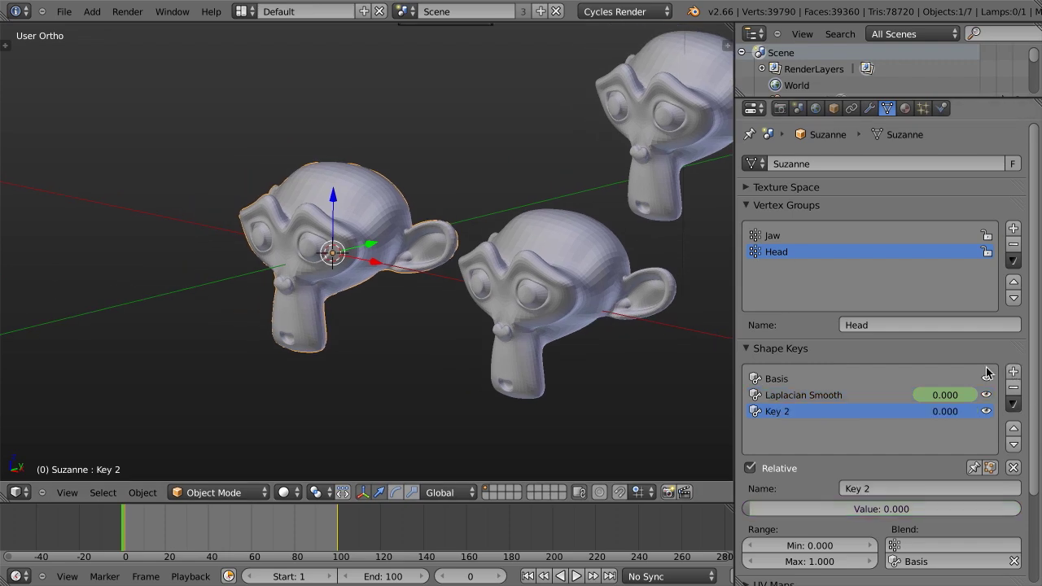
shift+middle_drag(635, 280, 557, 330)
In Edit Mode, pull the head vertices up along Z with proportional editing
key(Tab)
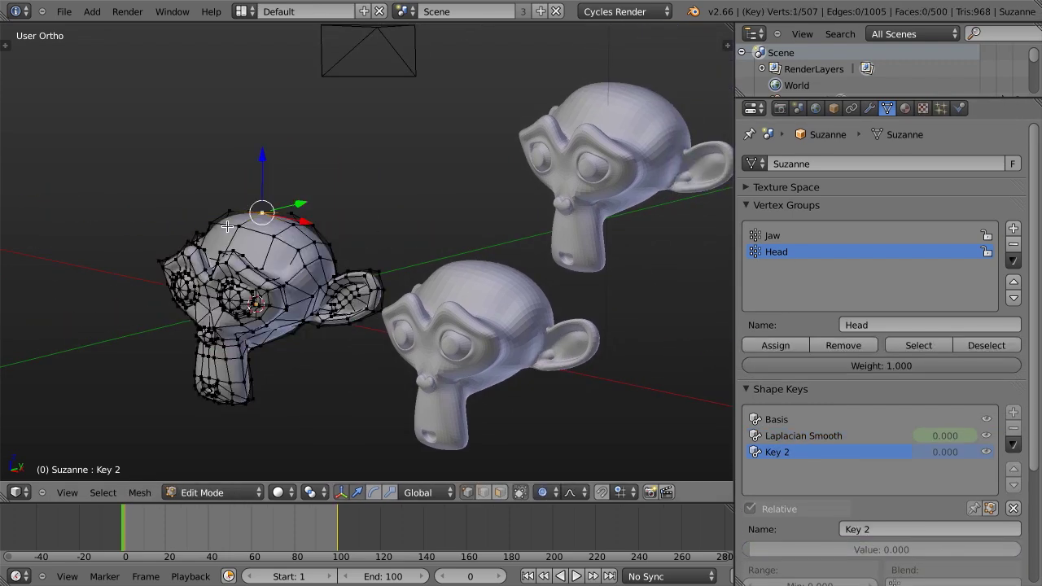
key(o)
key(o)
key(g)
key(z)
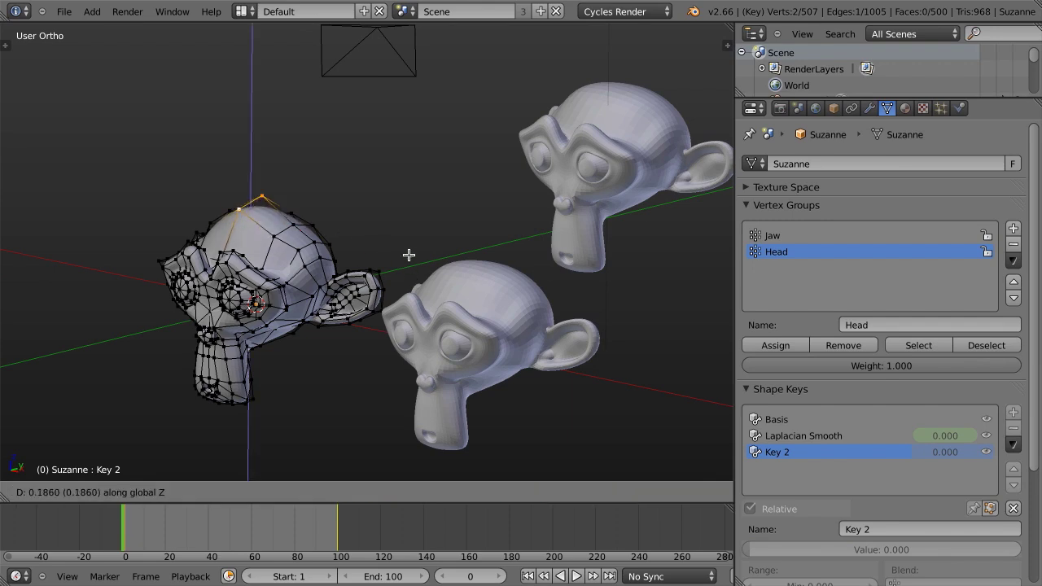
key(Escape)
key(g)
key(z)
scroll(382, 203, down, 2)
key(Escape)
key(Tab)
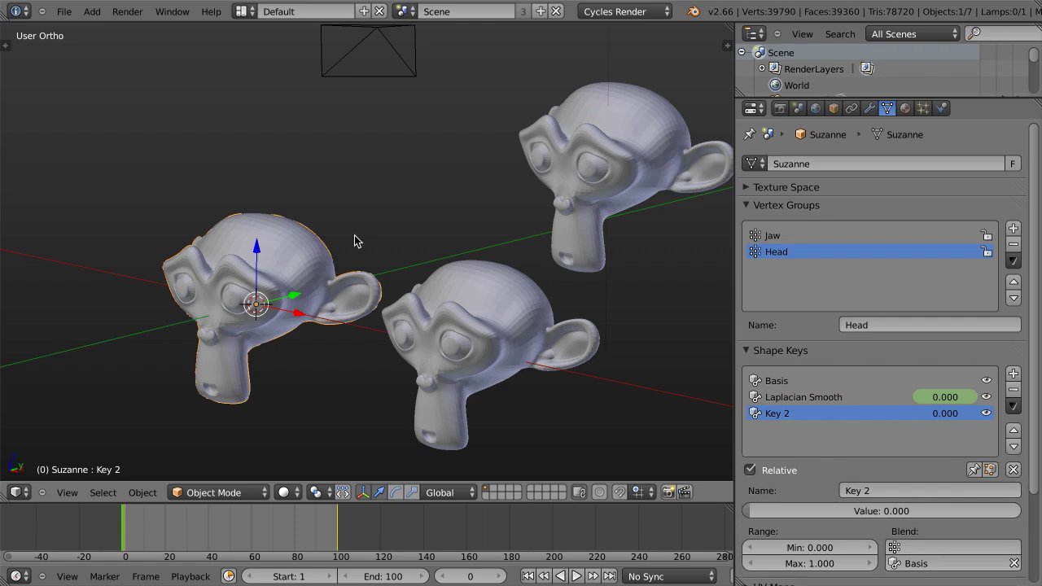
Keyframe Key 2 at 0 on frame 1, then set it to 1.000 at frame 100
middle_drag(664, 428, 559, 415)
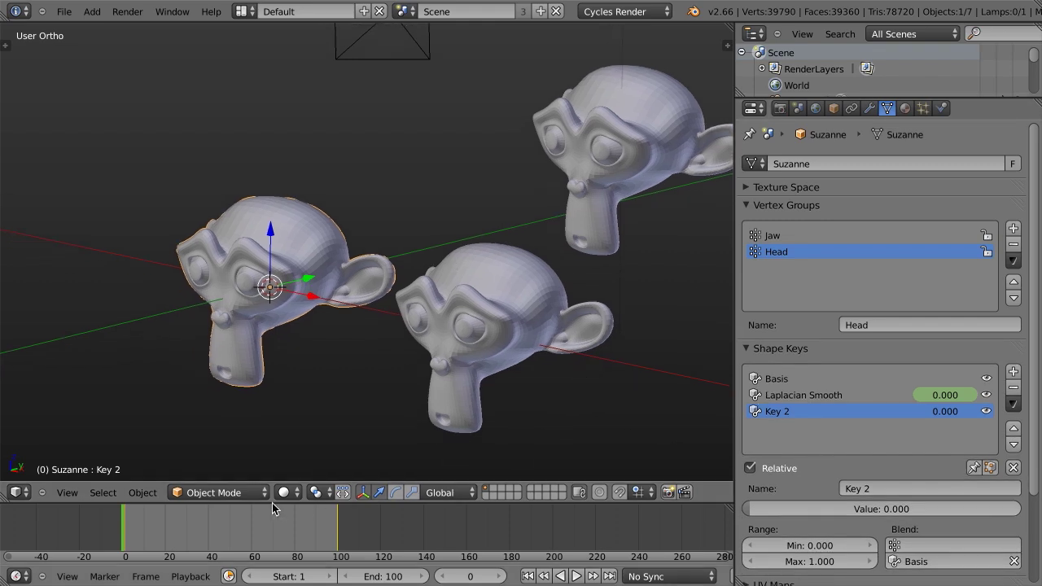
key(Right)
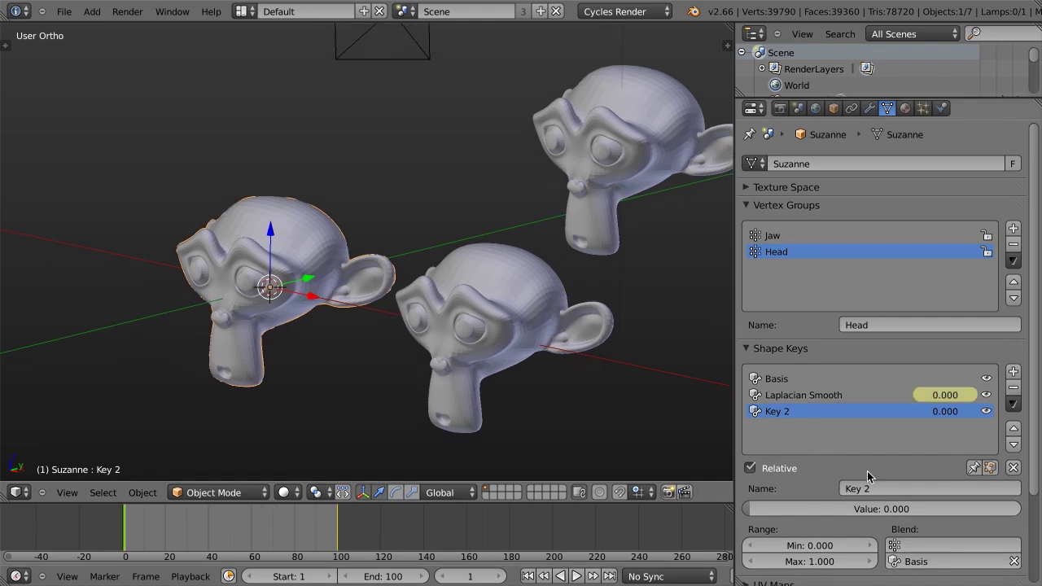
key(i)
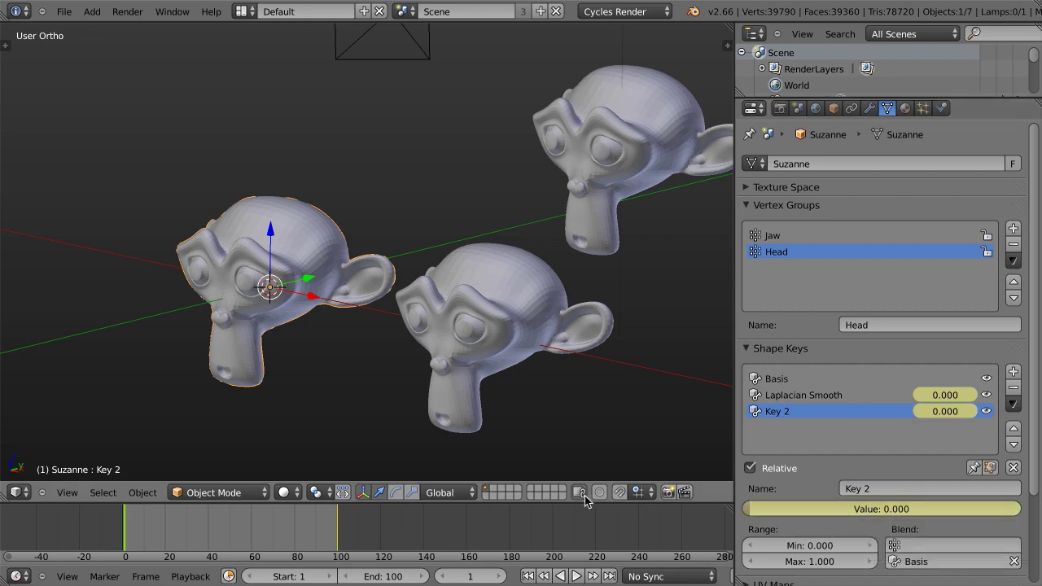
click(336, 533)
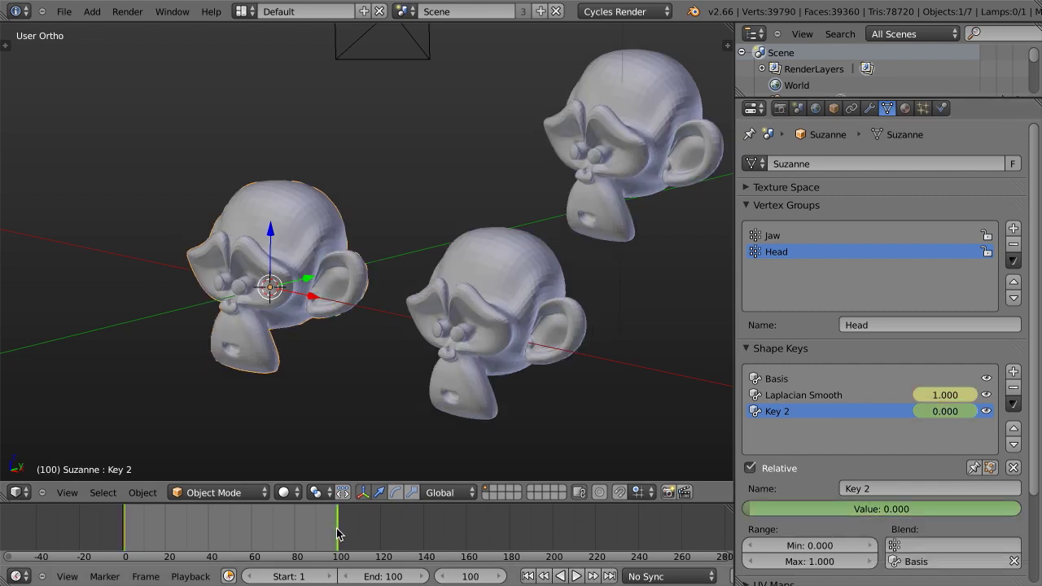
drag(762, 509, 992, 513)
Keyframe Key 2 at 1 and export the mesh as Lightwave Point Cache over suzanne-morph.mdd
key(i)
click(64, 11)
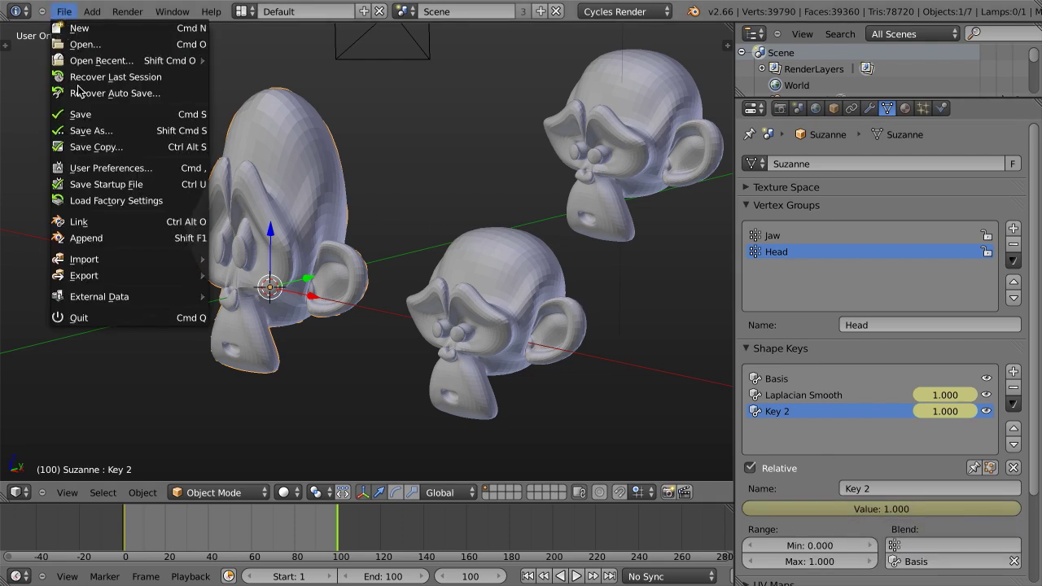
mouse_move(92, 278)
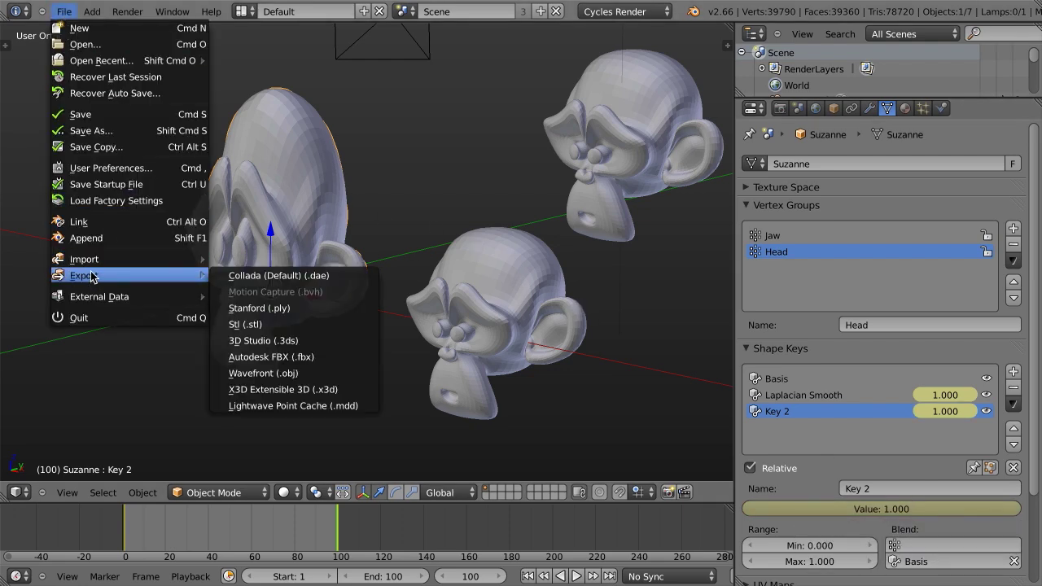
click(265, 407)
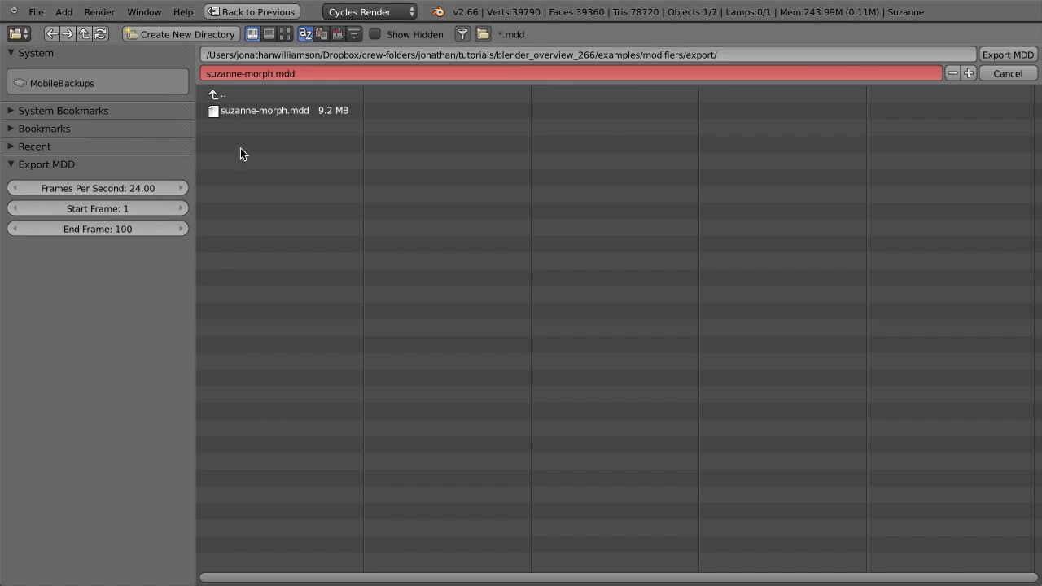
click(281, 110)
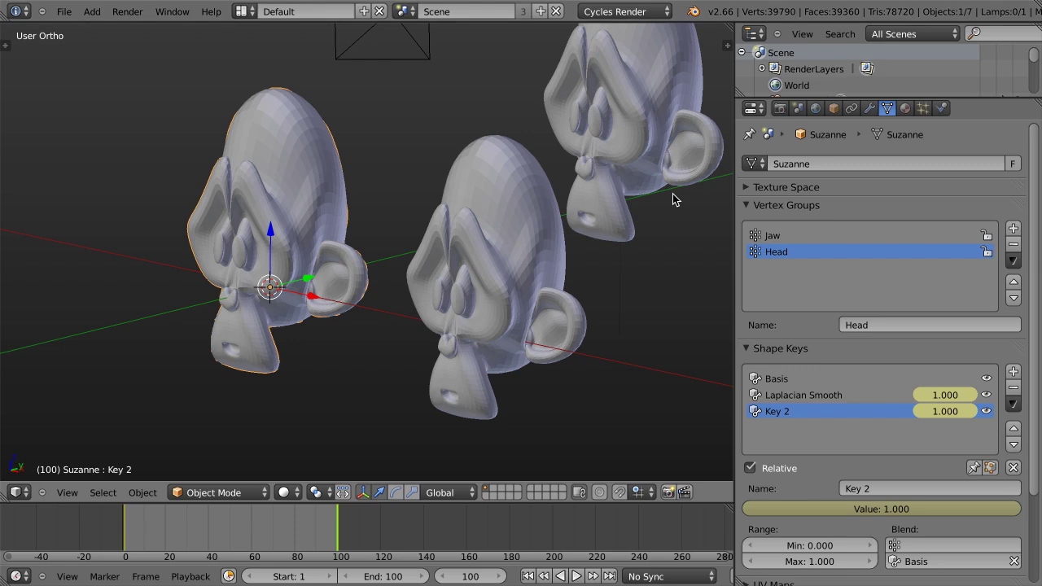
Select the centre back monkey copy and rewind the timeline toward frame 0
scroll(493, 272, down, 5)
middle_drag(435, 307, 581, 292)
right_click(484, 205)
scroll(581, 292, up, 3)
drag(301, 531, 134, 521)
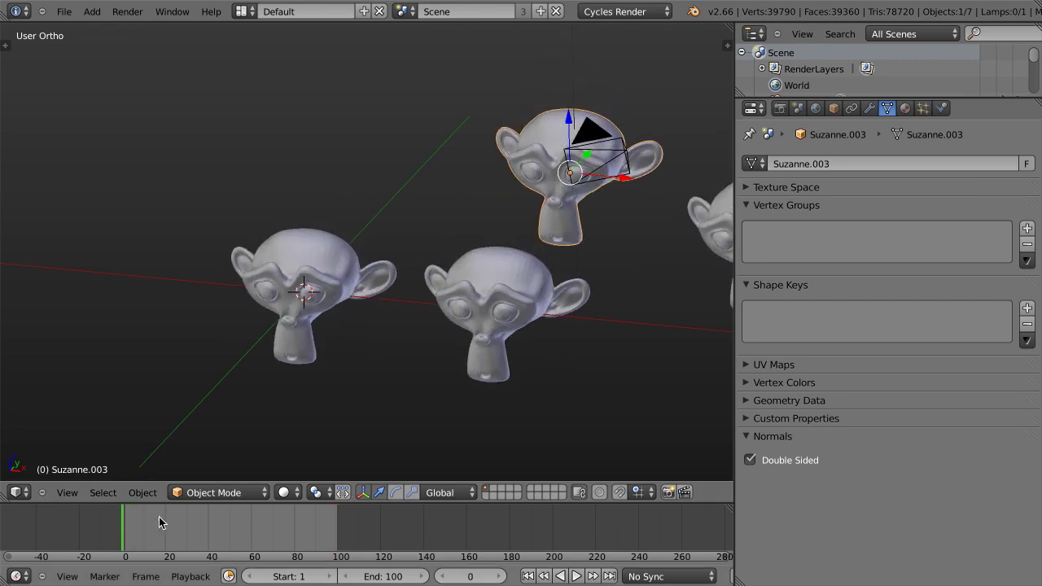
Rewind to frame 0 and switch to a perspective view facing the monkeys
click(367, 516)
drag(367, 516, 125, 522)
scroll(312, 380, down, 3)
middle_drag(311, 380, 327, 213)
scroll(305, 310, up, 4)
scroll(330, 220, down, 2)
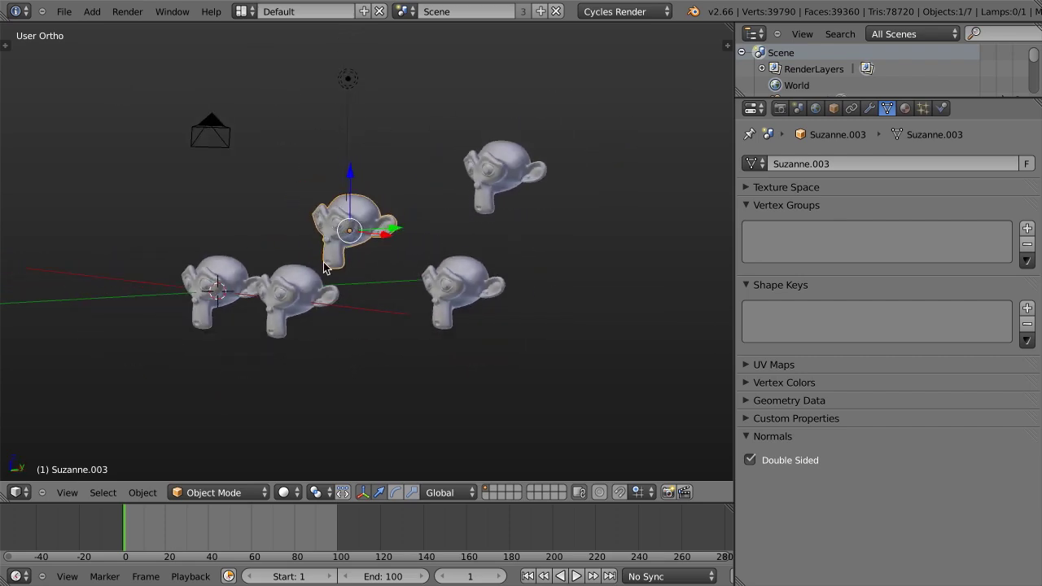
key(KP_5)
scroll(324, 268, up, 2)
middle_drag(324, 267, 441, 303)
Rotate the centre and top-right monkey copies to new angles about the Z axis
key(r)
key(z)
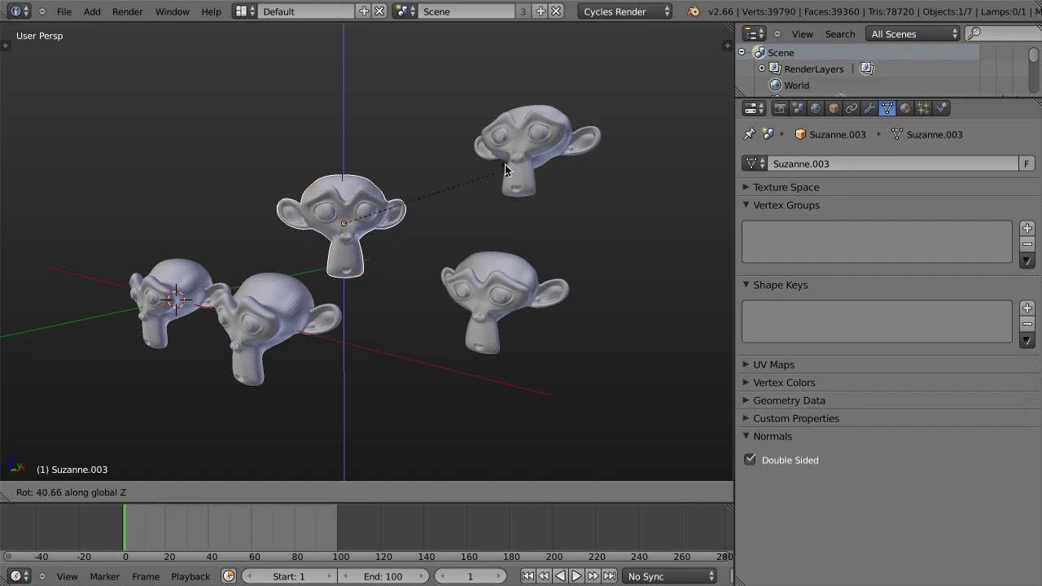
click(506, 164)
right_click(512, 159)
key(r)
key(z)
click(521, 264)
Rotate Suzanne.002 and Suzanne.001 about Z, then deselect all and select Suzanne.003
right_click(507, 282)
key(r)
key(z)
click(561, 363)
right_click(273, 325)
key(r)
key(z)
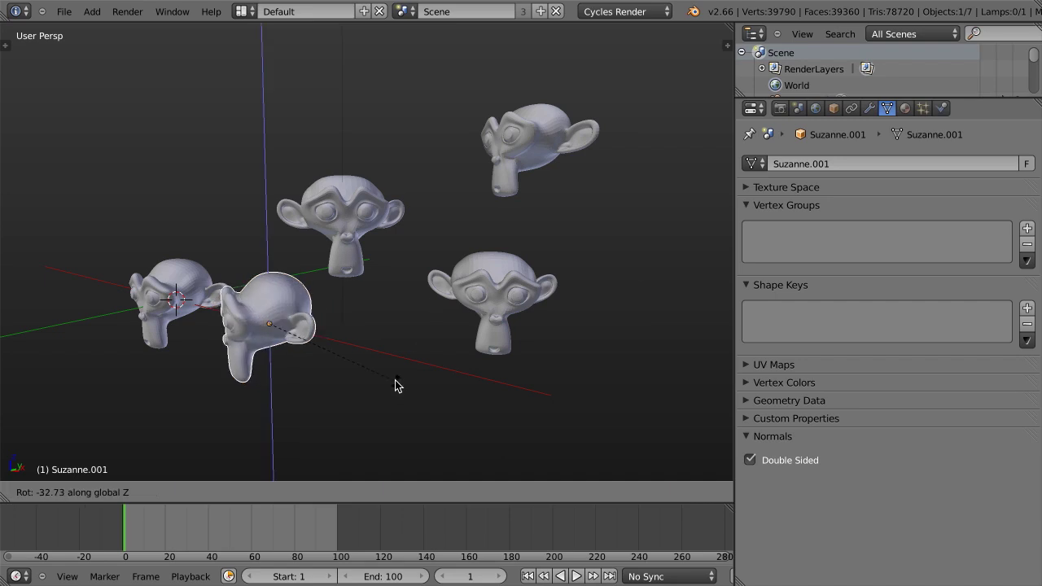
click(396, 388)
key(a)
right_click(358, 235)
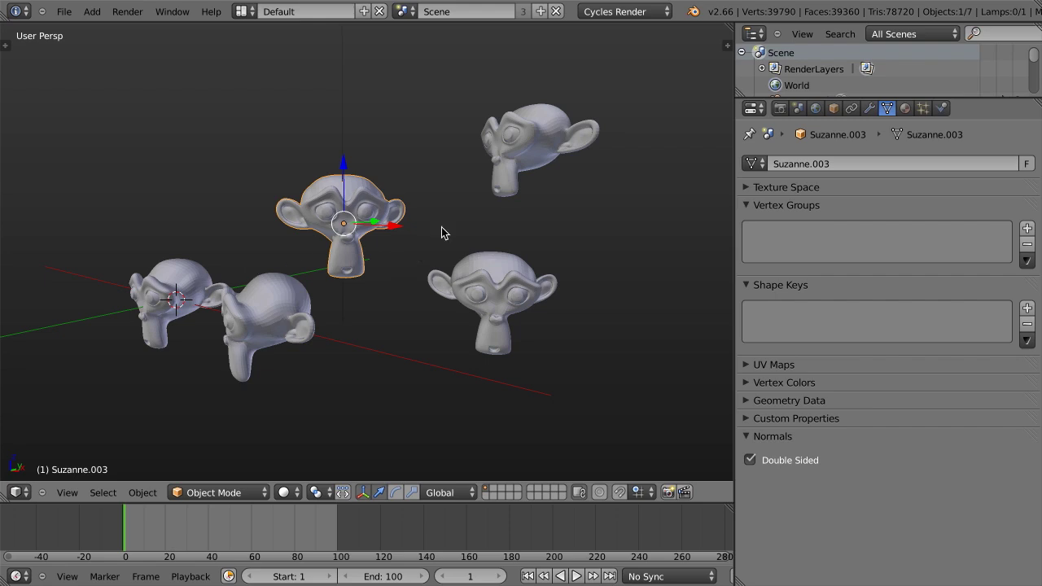
scroll(399, 265, down, 2)
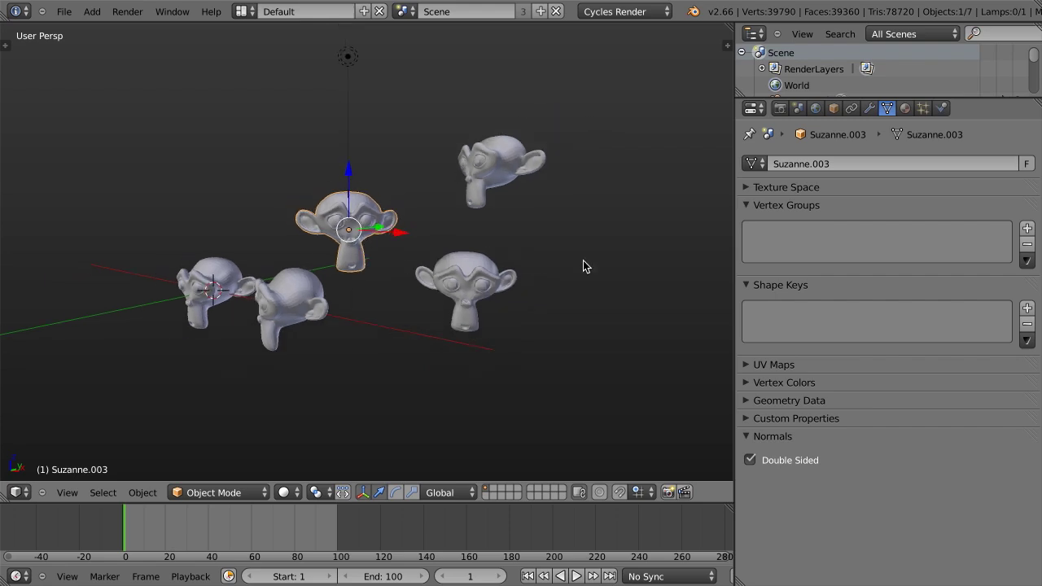
click(870, 108)
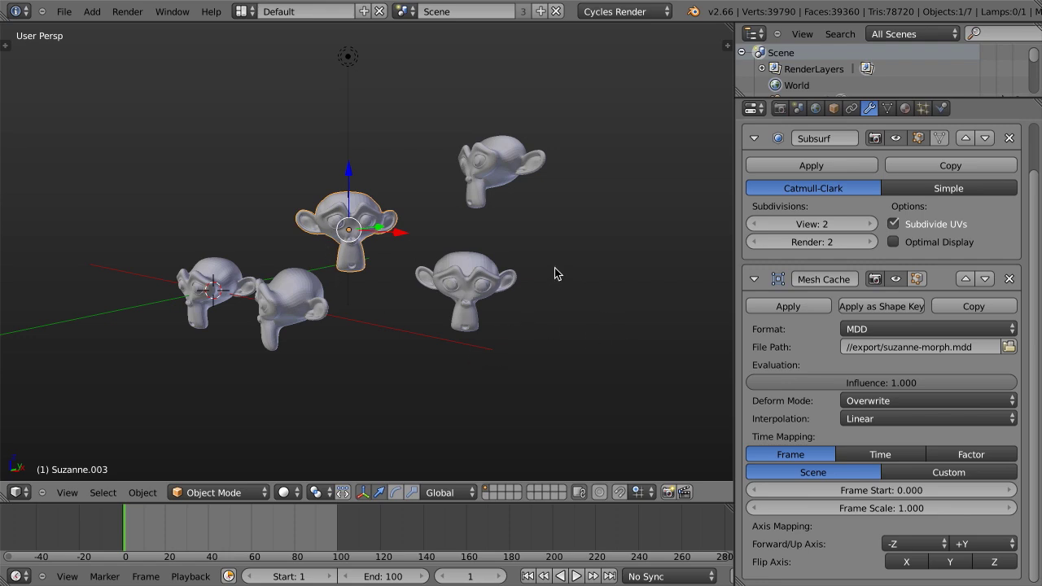
middle_drag(438, 256, 489, 281)
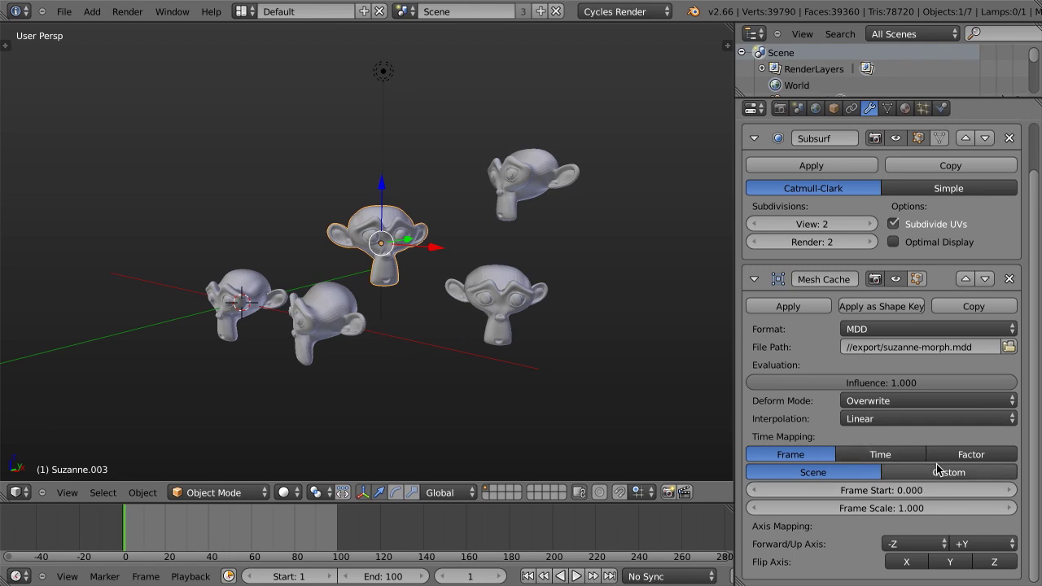
click(904, 419)
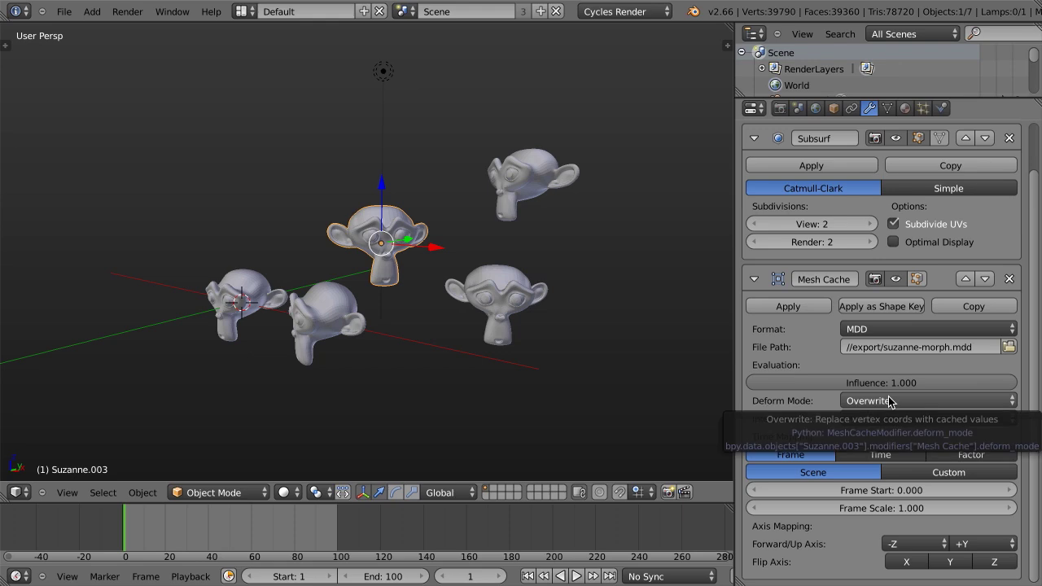
middle_drag(633, 308, 571, 281)
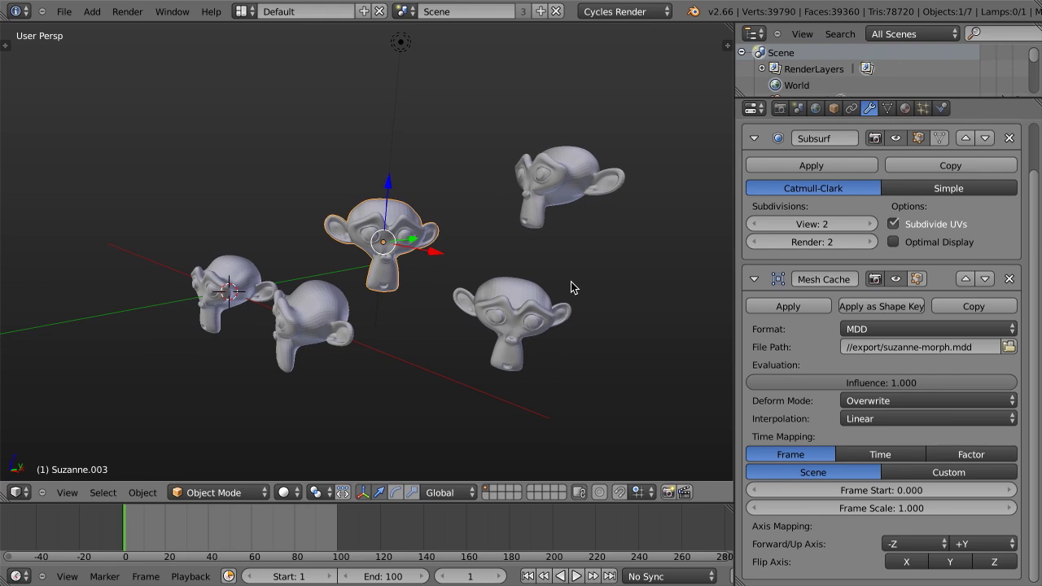